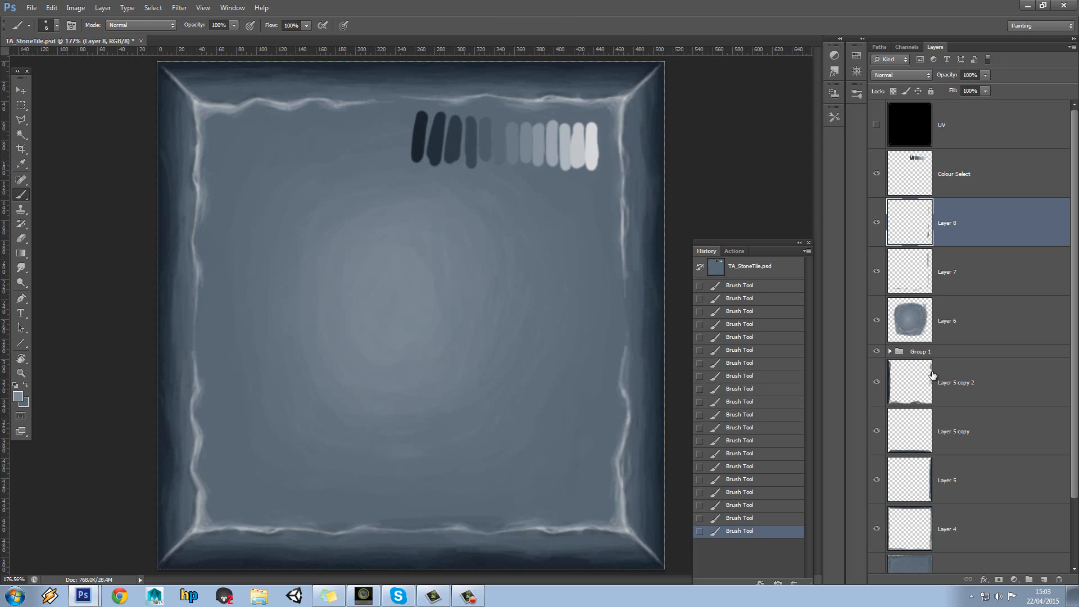
# Add a new layer above Layer 8 and paint stone blue over parts of the crack highlight on the tile's lower left edge
pyautogui.click(1044, 579)
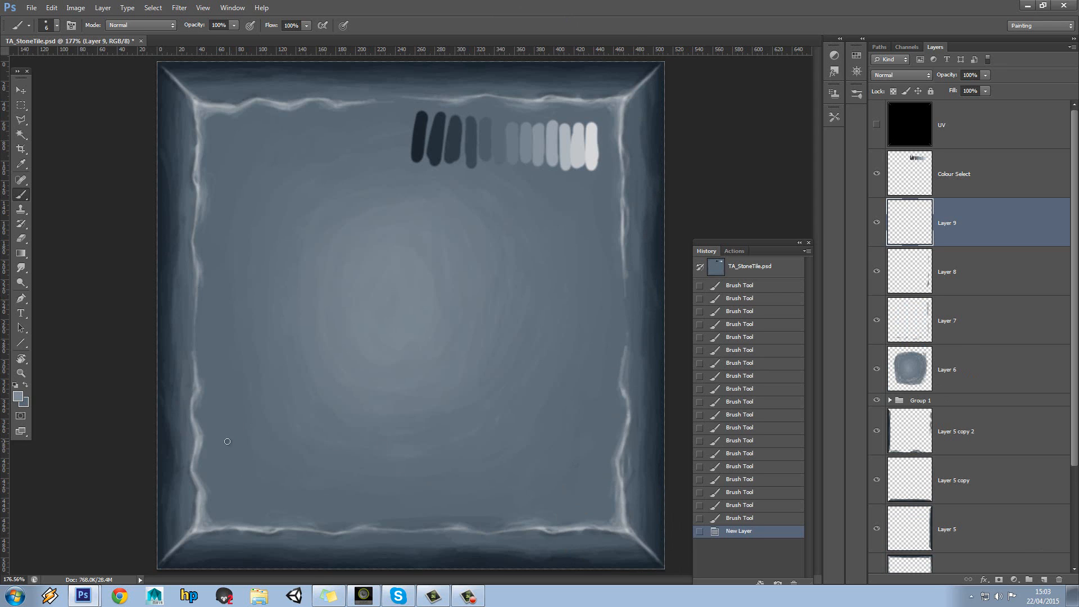
pyautogui.moveTo(214, 450)
pyautogui.mouseDown()
pyautogui.moveTo(200, 438)
pyautogui.moveTo(200, 452)
pyautogui.mouseUp()
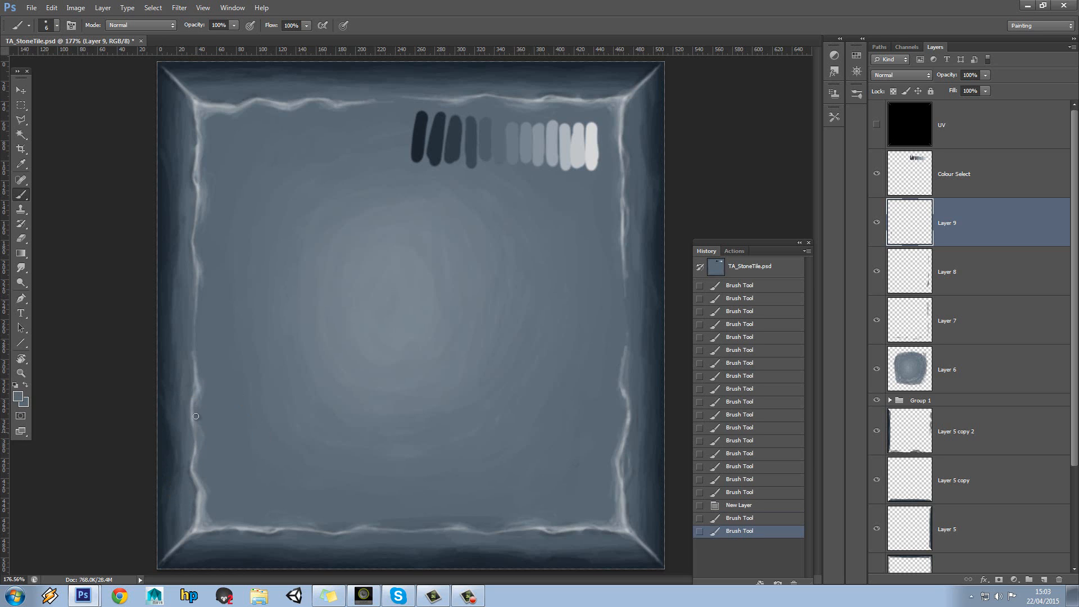
pyautogui.moveTo(198, 406); pyautogui.dragTo(198, 388)
pyautogui.click(203, 336)
# Sample the near-white swatch and extend the crack highlight upward along the tile's lower left edge
pyautogui.keyDown('alt'); pyautogui.click(595, 152); pyautogui.keyUp('alt')
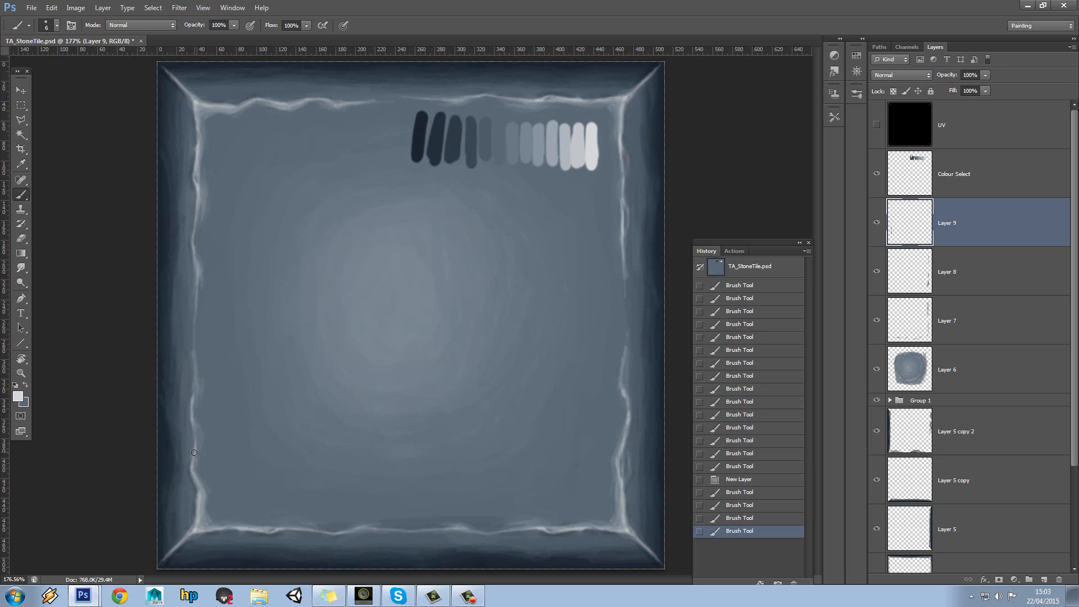
pyautogui.moveTo(194, 447); pyautogui.dragTo(195, 436)
pyautogui.moveTo(195, 431); pyautogui.dragTo(191, 412)
pyautogui.moveTo(195, 442)
pyautogui.mouseDown()
pyautogui.moveTo(195, 348)
pyautogui.moveTo(191, 373)
pyautogui.mouseUp()
pyautogui.moveTo(192, 371); pyautogui.dragTo(194, 358)
pyautogui.moveTo(192, 366); pyautogui.dragTo(194, 354)
pyautogui.moveTo(193, 363); pyautogui.dragTo(196, 345)
pyautogui.moveTo(194, 351)
pyautogui.mouseDown()
pyautogui.moveTo(196, 343)
pyautogui.moveTo(196, 397)
pyautogui.mouseUp()
# Sample the stone blue beside the lower left edge and soften the inner side of its highlight down to the corner
pyautogui.keyDown('alt'); pyautogui.click(206, 348); pyautogui.keyUp('alt')
pyautogui.moveTo(195, 396); pyautogui.dragTo(195, 372)
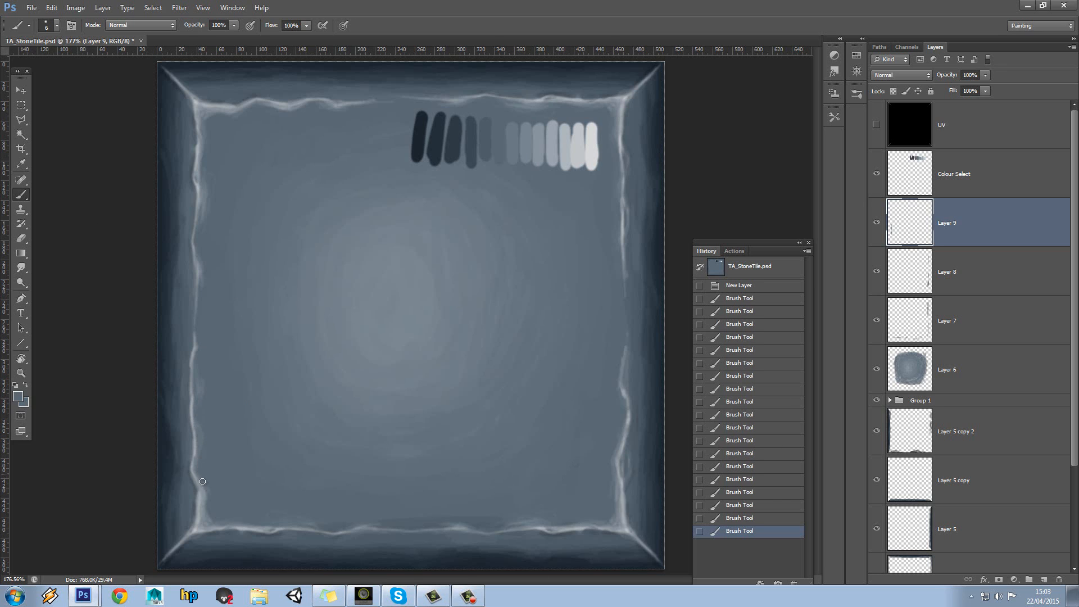
pyautogui.moveTo(202, 481); pyautogui.dragTo(201, 497)
# Turn the canvas 90° counterclockwise and brush a small near-white chip outline on the tile's upper edge, right of centre
pyautogui.press('r')
pyautogui.moveTo(79, 311)
pyautogui.mouseDown()
pyautogui.moveTo(326, 427)
pyautogui.moveTo(431, 416)
pyautogui.moveTo(414, 410)
pyautogui.mouseUp()
pyautogui.click(20, 196)
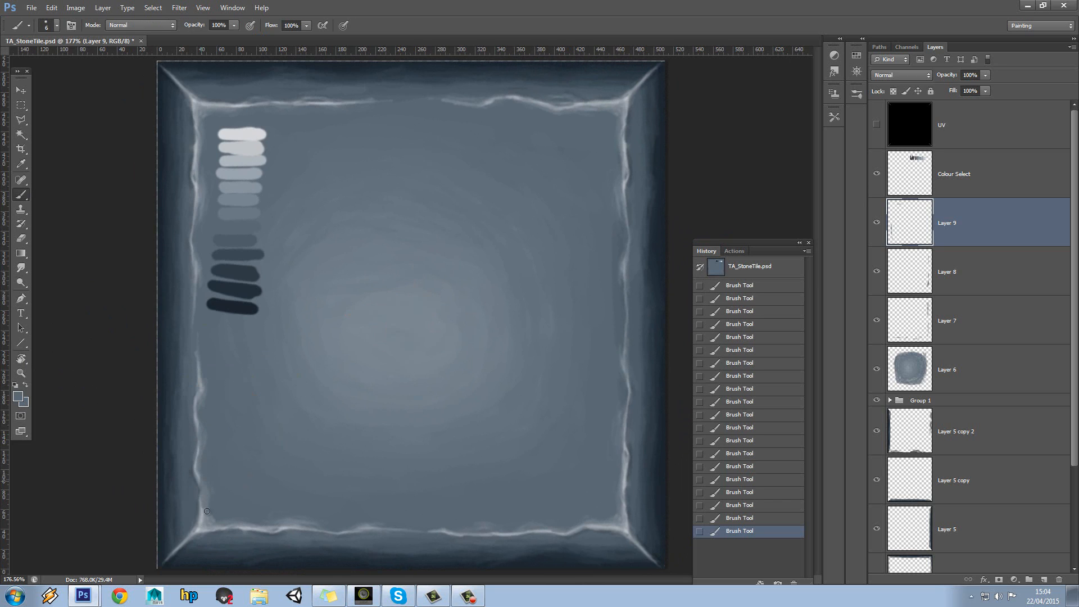
pyautogui.keyDown('alt'); pyautogui.click(258, 133); pyautogui.keyUp('alt')
pyautogui.moveTo(460, 102); pyautogui.dragTo(537, 102)
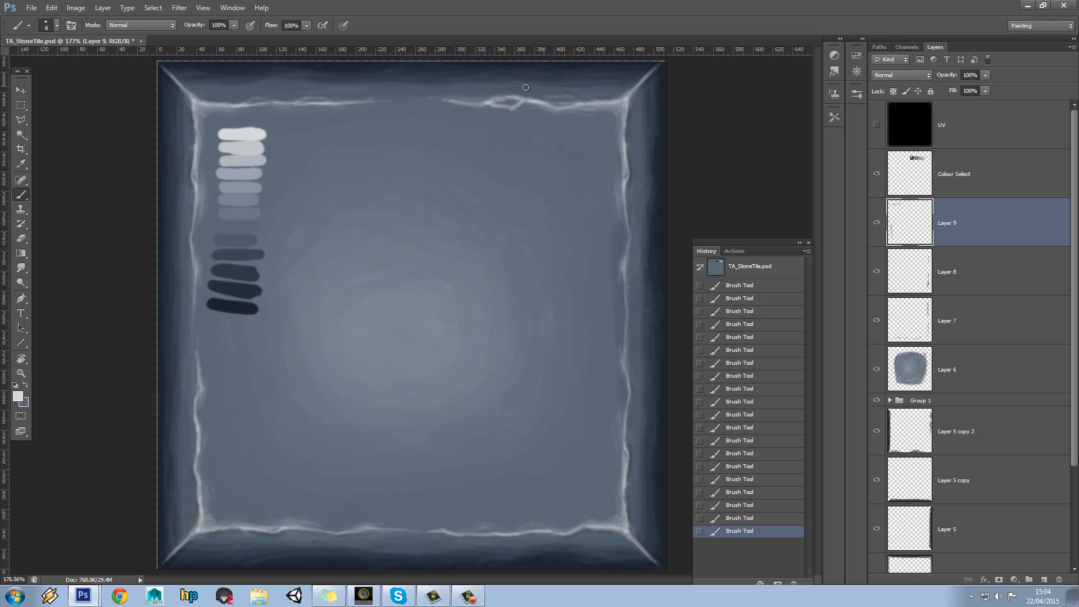
pyautogui.moveTo(489, 103)
pyautogui.mouseDown()
pyautogui.moveTo(519, 103)
pyautogui.moveTo(482, 106)
pyautogui.mouseUp()
# Blend the chip on the upper edge with sampled stone and highlight tones, and hide the Colour Select layer
pyautogui.keyDown('alt'); pyautogui.click(506, 116); pyautogui.keyUp('alt')
pyautogui.moveTo(532, 97); pyautogui.dragTo(582, 100)
pyautogui.keyDown('alt'); pyautogui.click(521, 115); pyautogui.keyUp('alt')
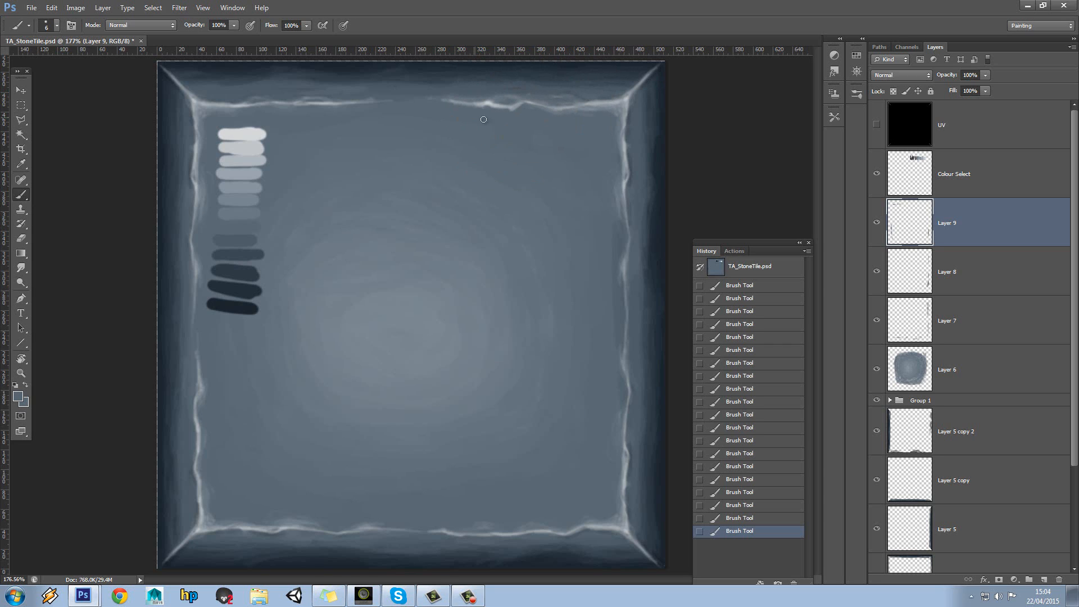
pyautogui.keyDown('alt'); pyautogui.click(492, 102); pyautogui.keyUp('alt')
pyautogui.keyDown('alt'); pyautogui.click(492, 129); pyautogui.keyUp('alt')
pyautogui.keyDown('alt'); pyautogui.click(502, 107); pyautogui.keyUp('alt')
pyautogui.moveTo(477, 111); pyautogui.dragTo(512, 114)
pyautogui.keyDown('alt'); pyautogui.click(510, 124); pyautogui.keyUp('alt')
pyautogui.click(876, 174)
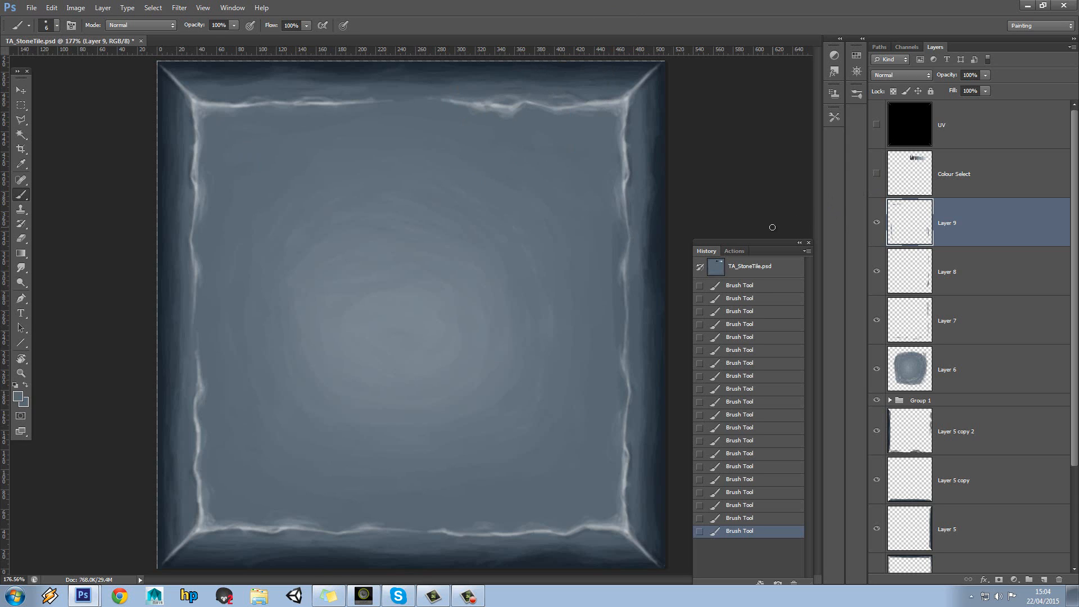
pyautogui.keyDown('alt'); pyautogui.click(488, 95); pyautogui.keyUp('alt')
# Add a new layer above Layer 9 and sample a dark navy swatch from the Colour Select layer, leaving that layer hidden
pyautogui.click(1044, 579)
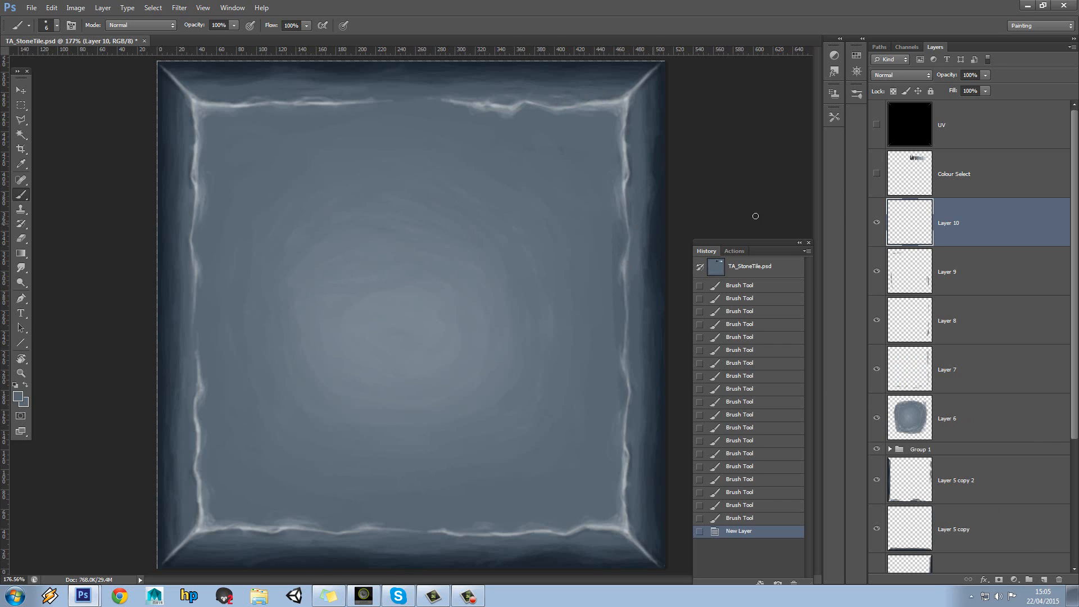
pyautogui.click(877, 173)
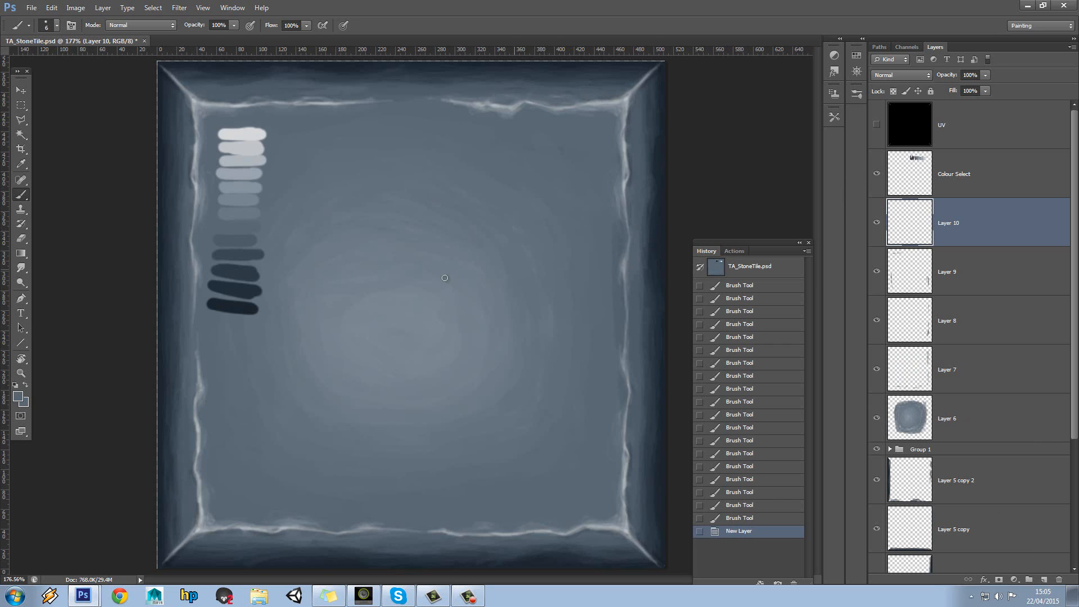
pyautogui.keyDown('alt'); pyautogui.click(236, 293); pyautogui.keyUp('alt')
pyautogui.click(876, 173)
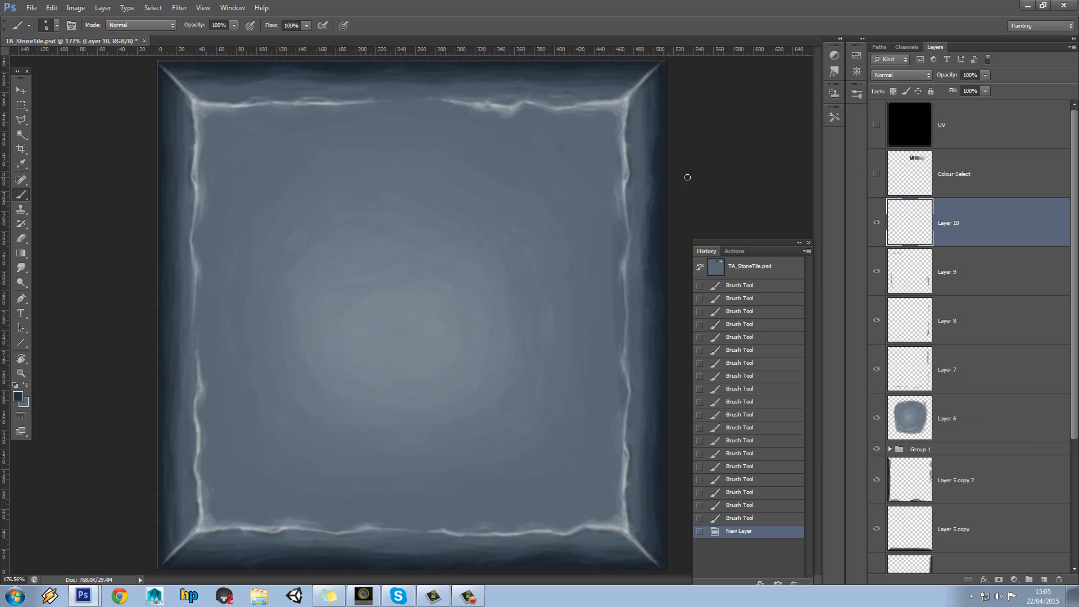
# Paint thin dark navy shading along the crack highlight on the tile's left edge, from the upper corner to the lower section
pyautogui.moveTo(186, 97); pyautogui.dragTo(180, 90)
pyautogui.moveTo(187, 99)
pyautogui.mouseDown()
pyautogui.moveTo(177, 87)
pyautogui.moveTo(192, 117)
pyautogui.mouseUp()
pyautogui.moveTo(192, 108); pyautogui.dragTo(193, 125)
pyautogui.moveTo(193, 117); pyautogui.dragTo(194, 148)
pyautogui.moveTo(193, 149); pyautogui.dragTo(193, 196)
pyautogui.moveTo(192, 191); pyautogui.dragTo(191, 243)
pyautogui.moveTo(191, 247); pyautogui.dragTo(190, 235)
pyautogui.moveTo(189, 239); pyautogui.dragTo(191, 217)
pyautogui.moveTo(189, 255); pyautogui.dragTo(190, 241)
pyautogui.moveTo(195, 203); pyautogui.dragTo(196, 192)
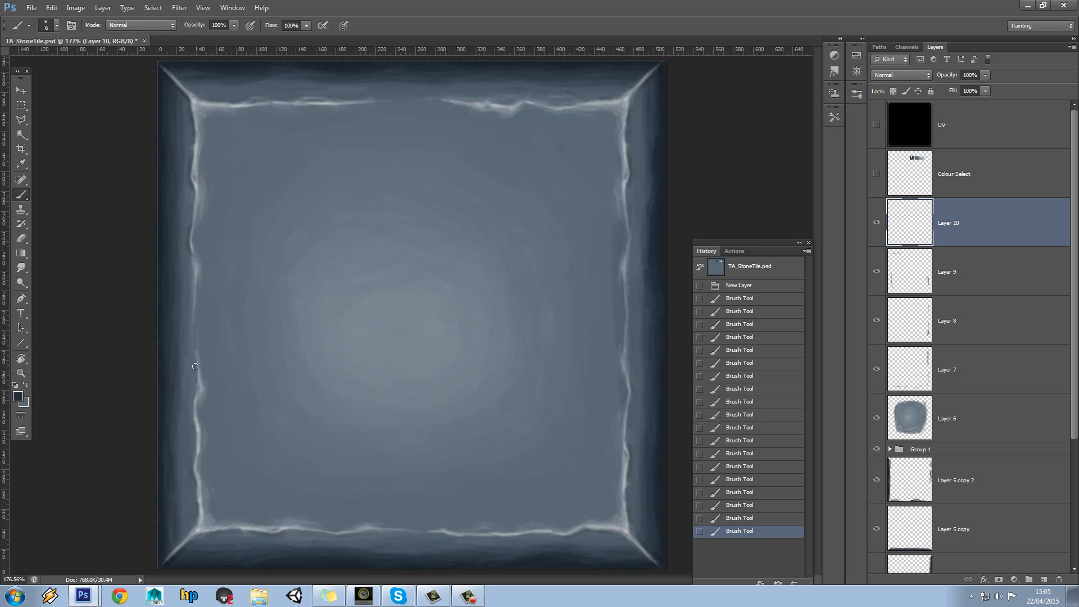
pyautogui.moveTo(197, 366); pyautogui.dragTo(194, 422)
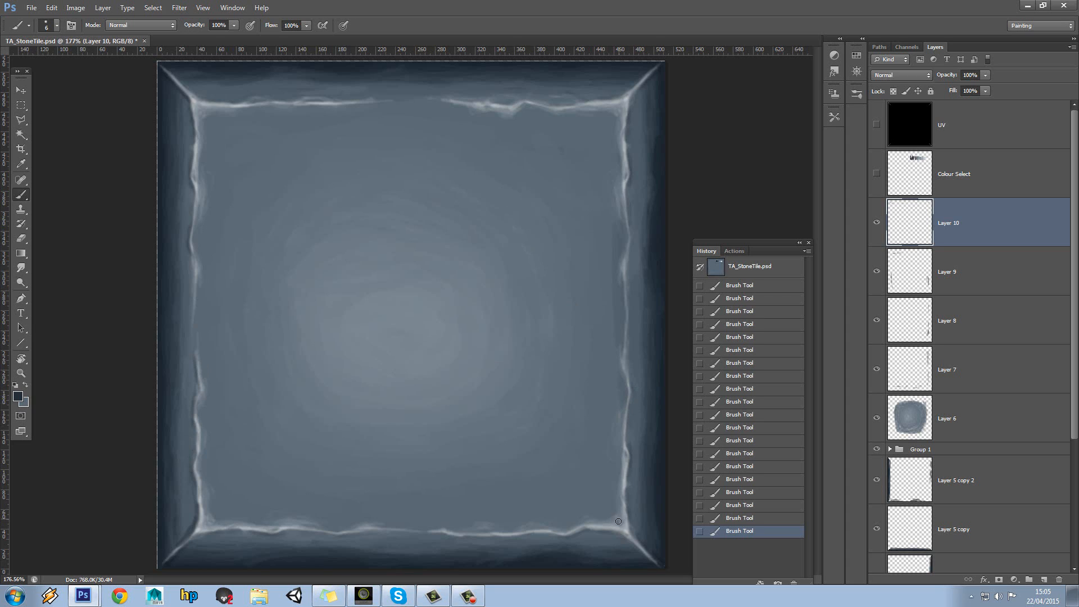
# Paint dark navy shading along the inner side of the lower right edge highlight and soften the layer with the last Gaussian Blur
pyautogui.moveTo(614, 507); pyautogui.dragTo(619, 503)
pyautogui.hotkey('ctrl', 'z')
pyautogui.hotkey('ctrl', 'z')
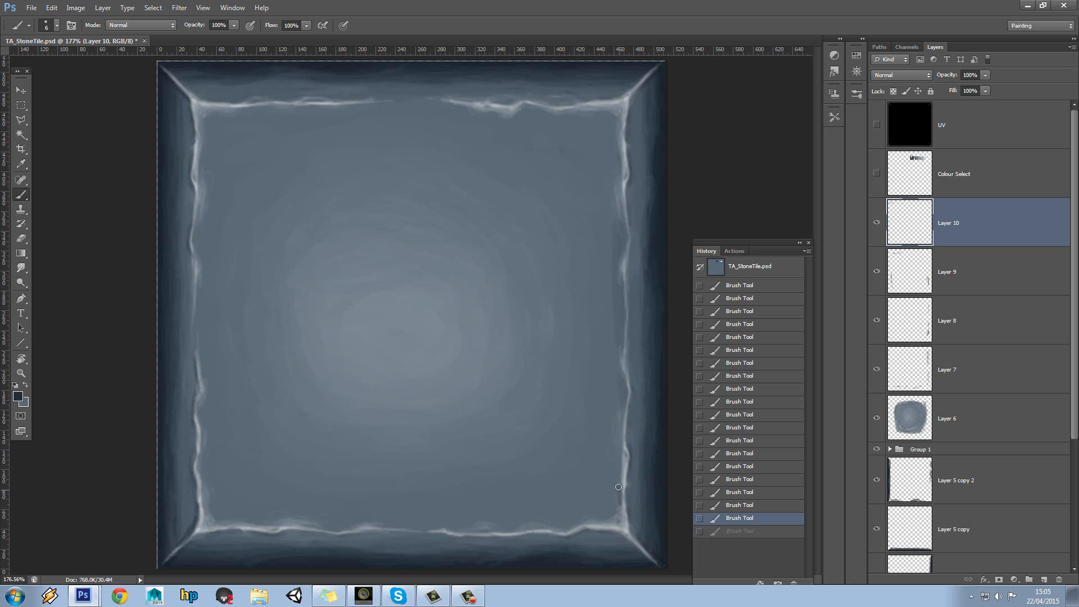
pyautogui.moveTo(619, 505); pyautogui.dragTo(621, 471)
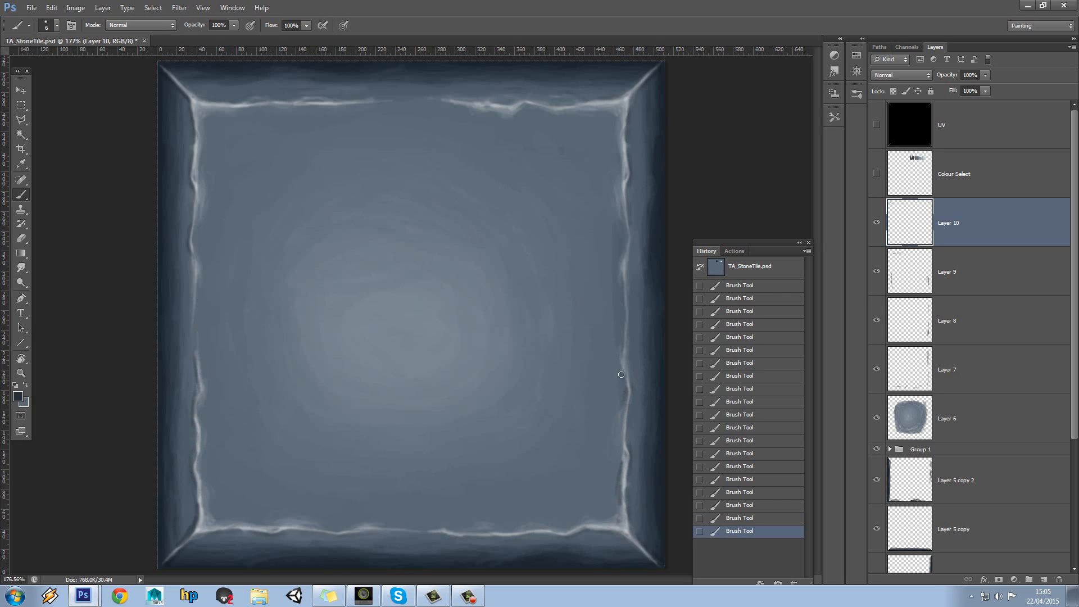
pyautogui.moveTo(621, 374); pyautogui.dragTo(621, 406)
pyautogui.click(179, 8)
pyautogui.click(193, 19)
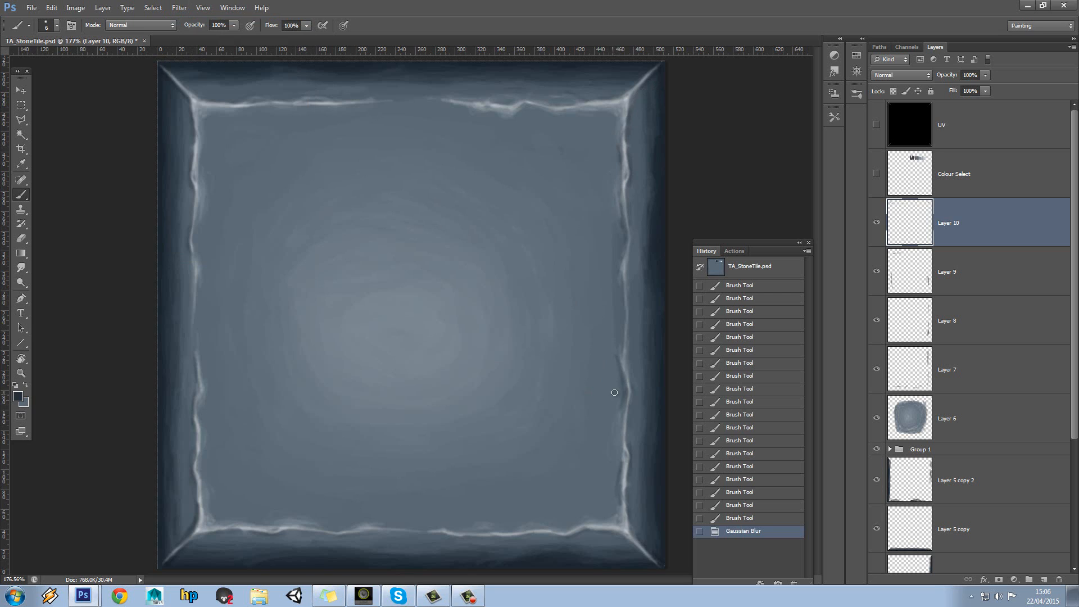
# Sample the stone blue beside the right edge and paint over the inner shading from mid-edge down to the lower corner
pyautogui.keyDown('alt'); pyautogui.click(617, 364); pyautogui.keyUp('alt')
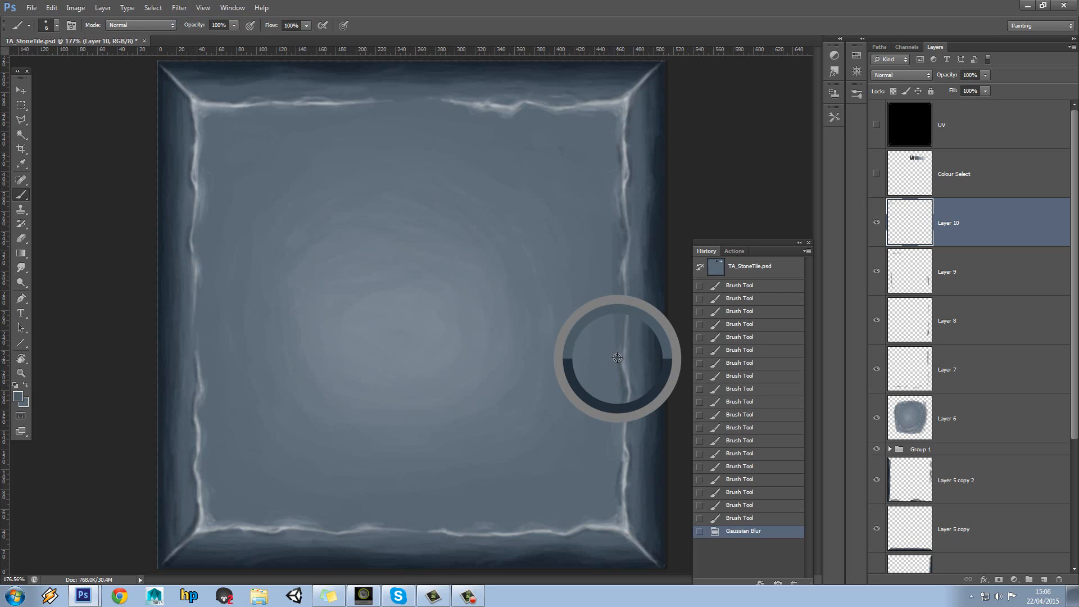
pyautogui.moveTo(620, 378); pyautogui.dragTo(617, 356)
pyautogui.moveTo(618, 358); pyautogui.dragTo(623, 389)
pyautogui.moveTo(624, 388); pyautogui.dragTo(620, 425)
pyautogui.moveTo(621, 422); pyautogui.dragTo(615, 486)
pyautogui.moveTo(615, 483); pyautogui.dragTo(615, 503)
pyautogui.moveTo(616, 492); pyautogui.dragTo(617, 515)
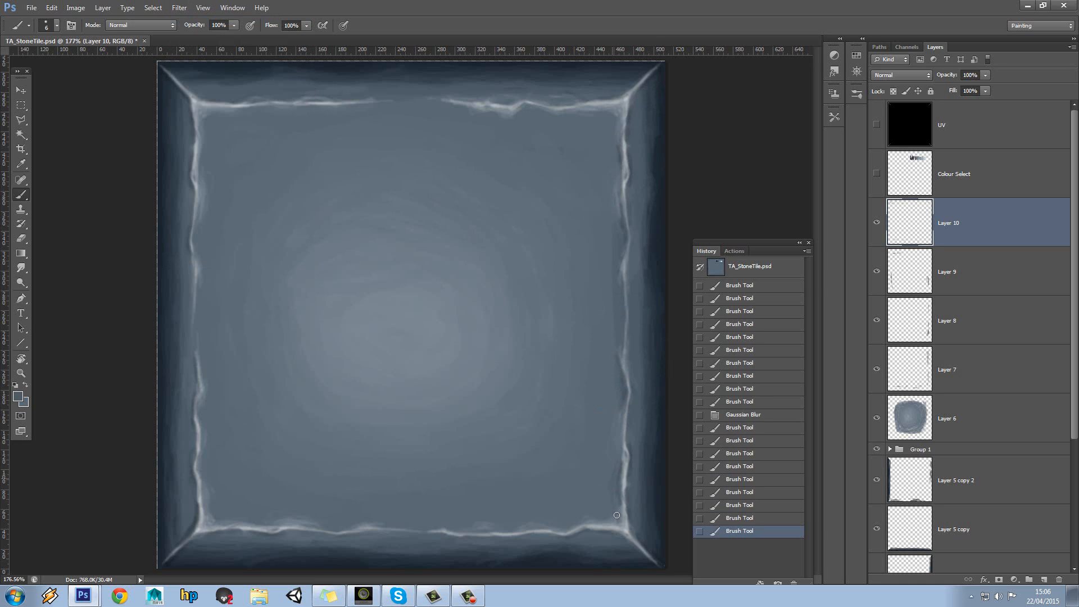
pyautogui.moveTo(618, 447)
pyautogui.mouseDown()
pyautogui.moveTo(614, 491)
pyautogui.moveTo(619, 458)
pyautogui.mouseUp()
pyautogui.moveTo(620, 450); pyautogui.dragTo(617, 475)
pyautogui.moveTo(617, 467)
pyautogui.mouseDown()
pyautogui.moveTo(616, 507)
pyautogui.moveTo(618, 469)
pyautogui.mouseUp()
# Sample stone blue inside the tile's lower right area and touch up both sides of the right edge highlight
pyautogui.keyDown('alt'); pyautogui.click(600, 481); pyautogui.keyUp('alt')
pyautogui.moveTo(619, 460); pyautogui.dragTo(623, 436)
pyautogui.moveTo(629, 510); pyautogui.dragTo(628, 497)
pyautogui.moveTo(634, 454)
pyautogui.mouseDown()
pyautogui.moveTo(632, 464)
pyautogui.moveTo(634, 441)
pyautogui.mouseUp()
# Save the TA_StoneTile.psd document and switch to Maya
pyautogui.click(31, 8)
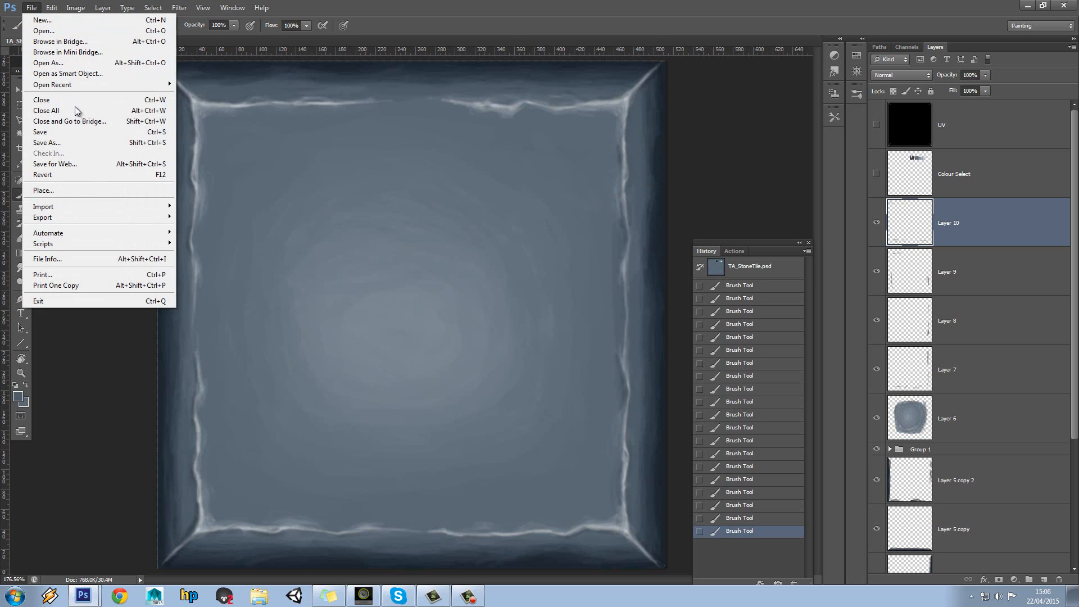
pyautogui.click(80, 131)
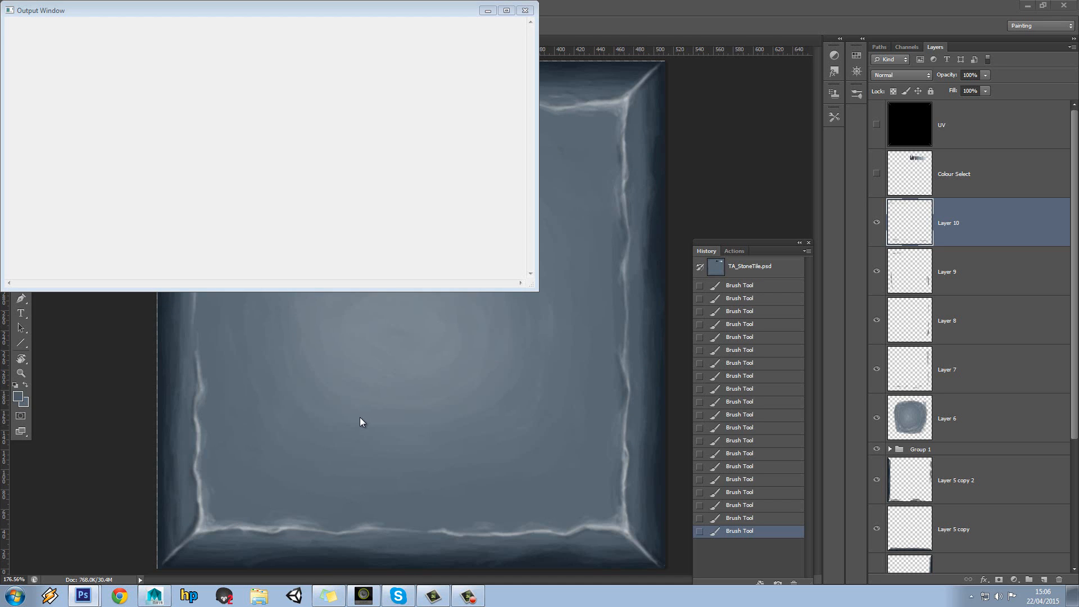
pyautogui.click(110, 408)
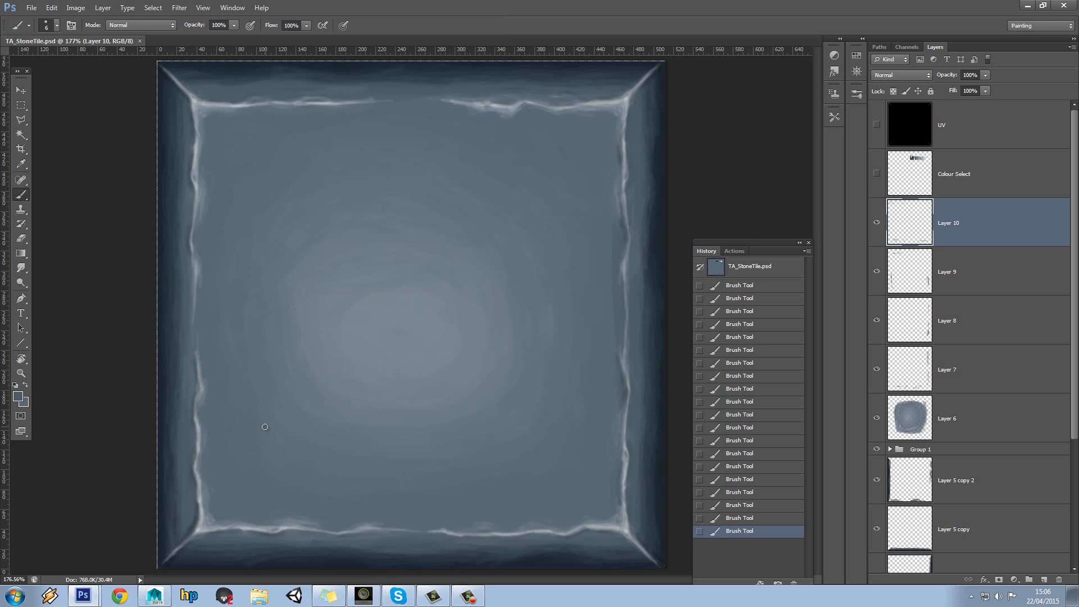
pyautogui.click(157, 597)
pyautogui.click(102, 367)
pyautogui.click(153, 595)
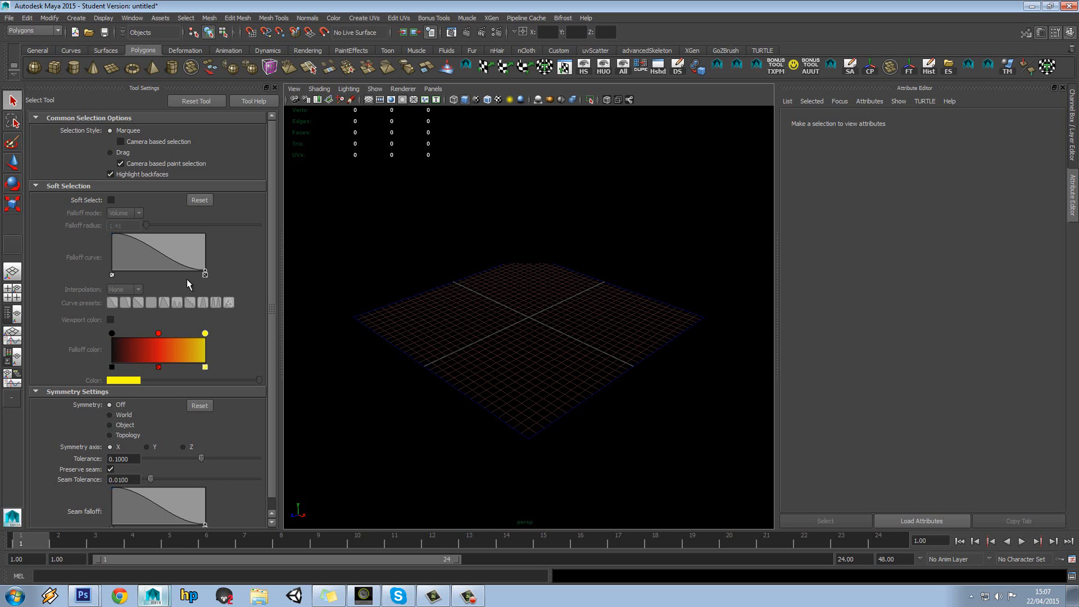
# Open the recent scene stonepaintingtutorial.mb without saving the untitled scene
pyautogui.click(9, 17)
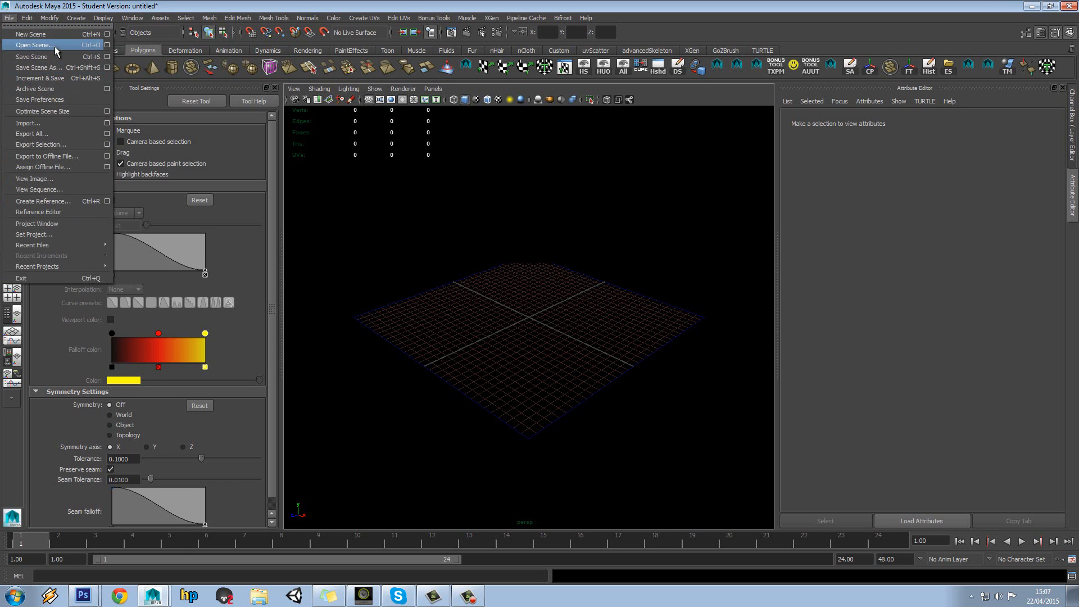
pyautogui.moveTo(79, 248)
pyautogui.click(120, 245)
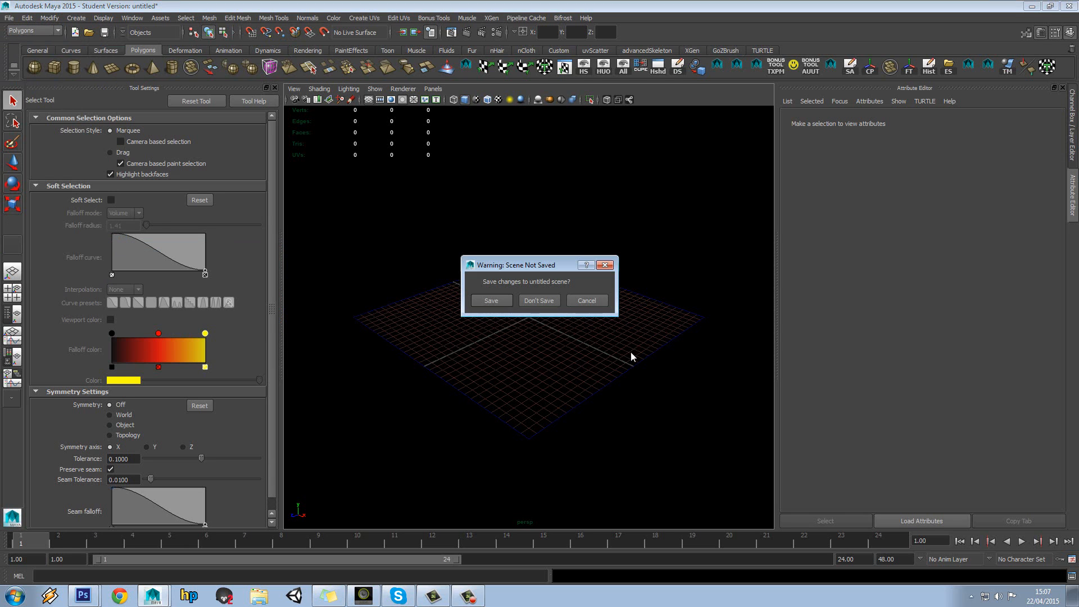
pyautogui.click(547, 301)
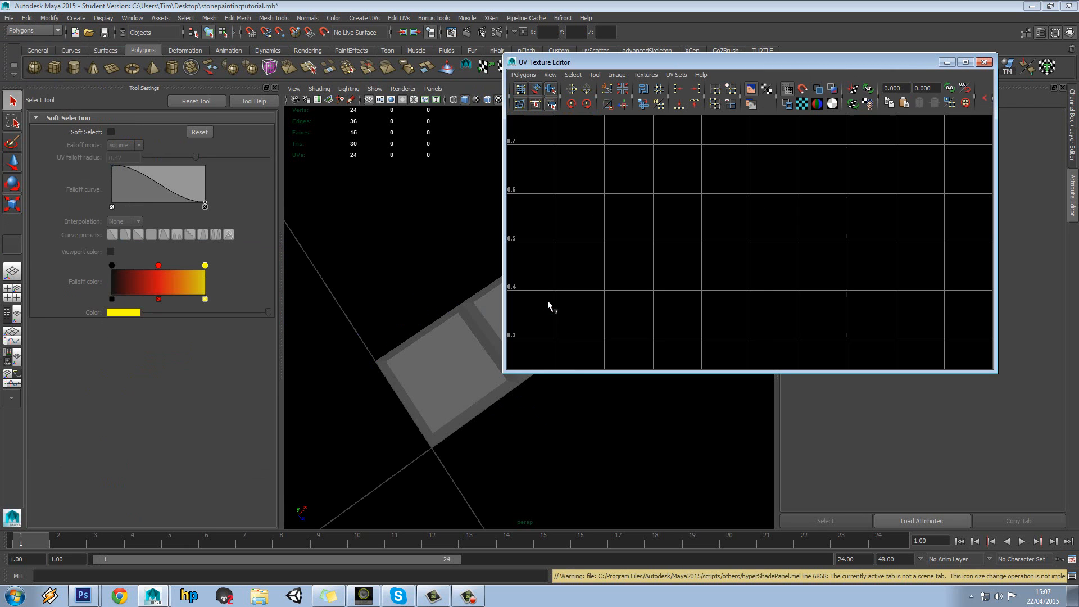
# Select the nearest stone tile and connect a File texture to the Color of its lambert3 material
pyautogui.click(461, 365)
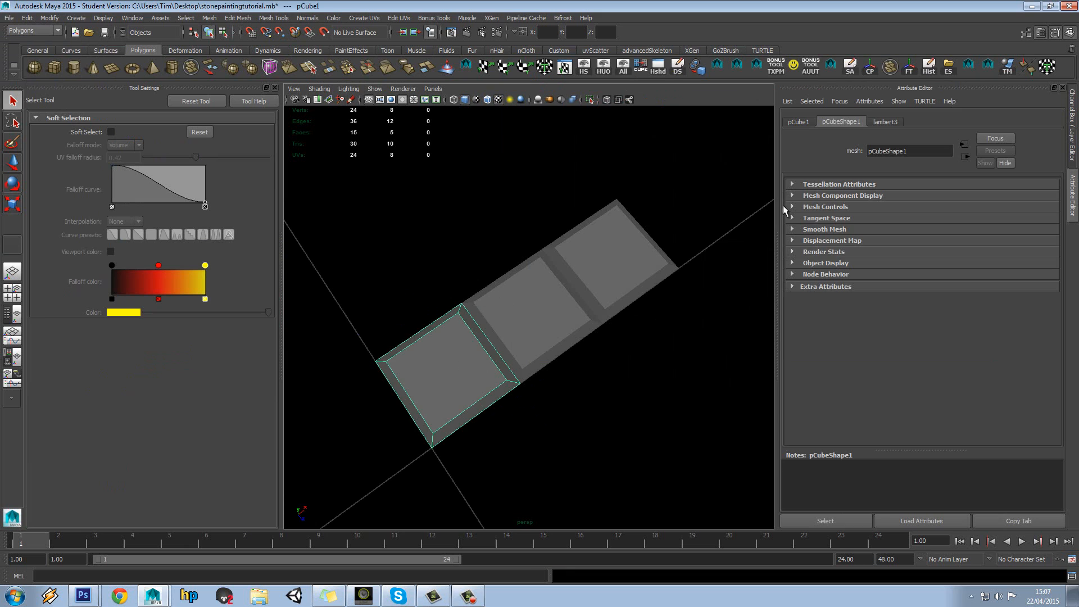
pyautogui.click(886, 121)
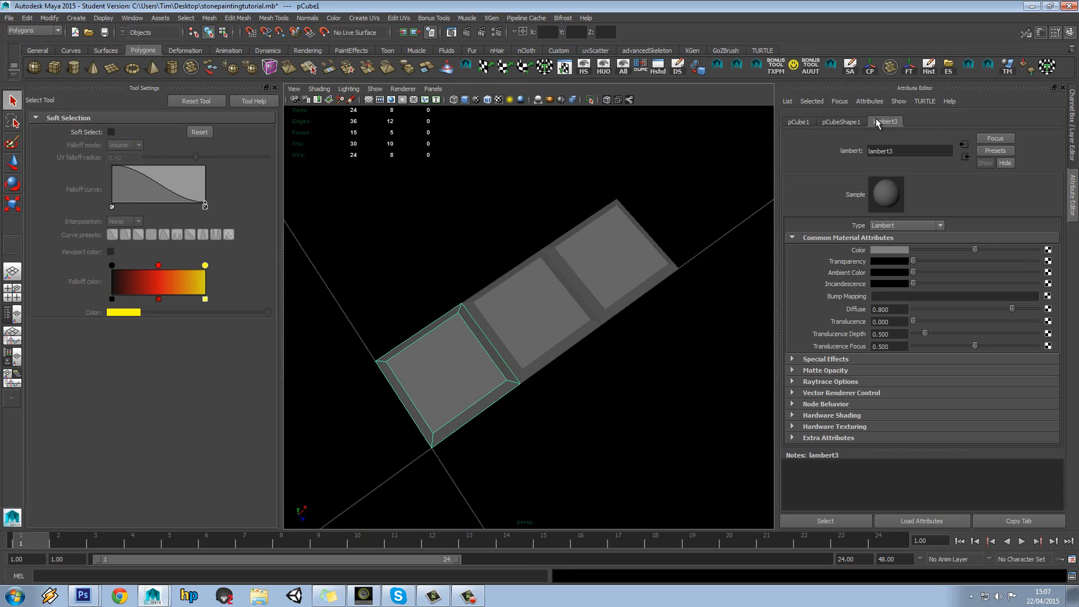
pyautogui.click(1048, 250)
pyautogui.click(488, 291)
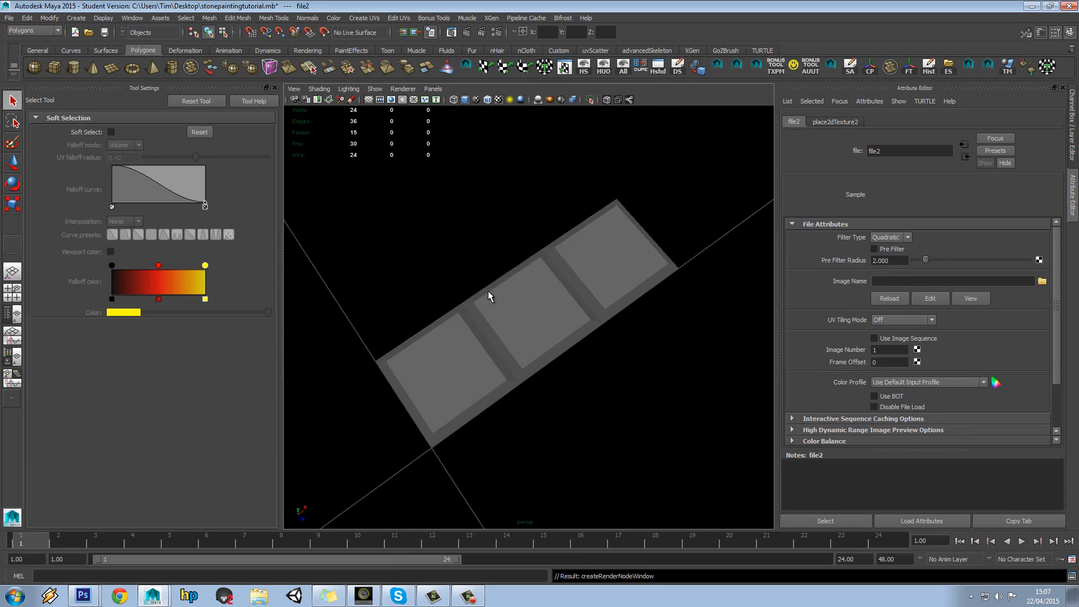
# Load TA_StoneTile.psd from the Desktop as the file texture's image
pyautogui.click(1042, 281)
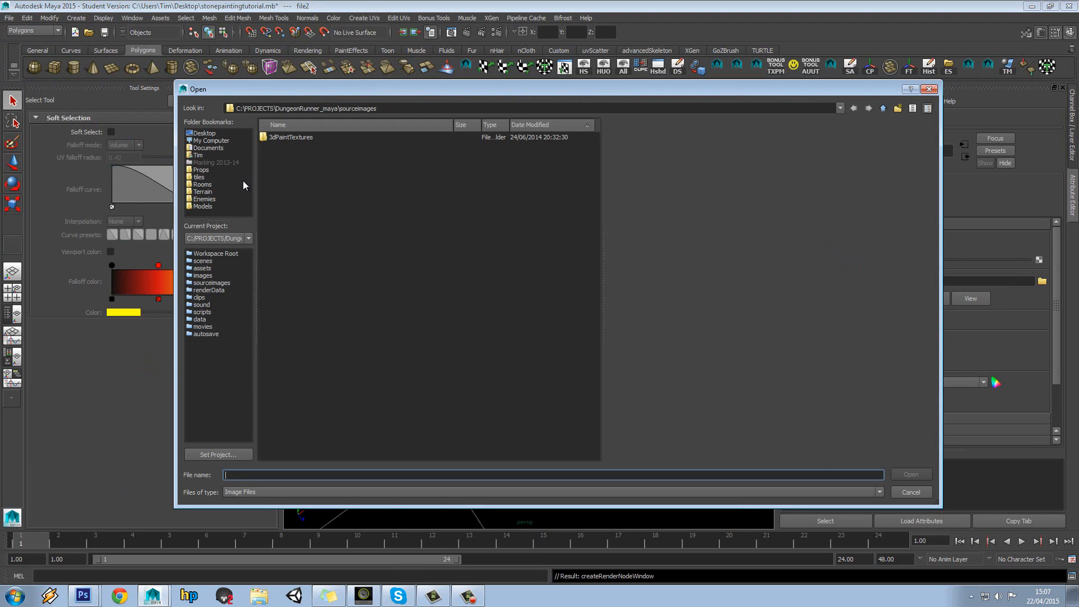
pyautogui.click(204, 134)
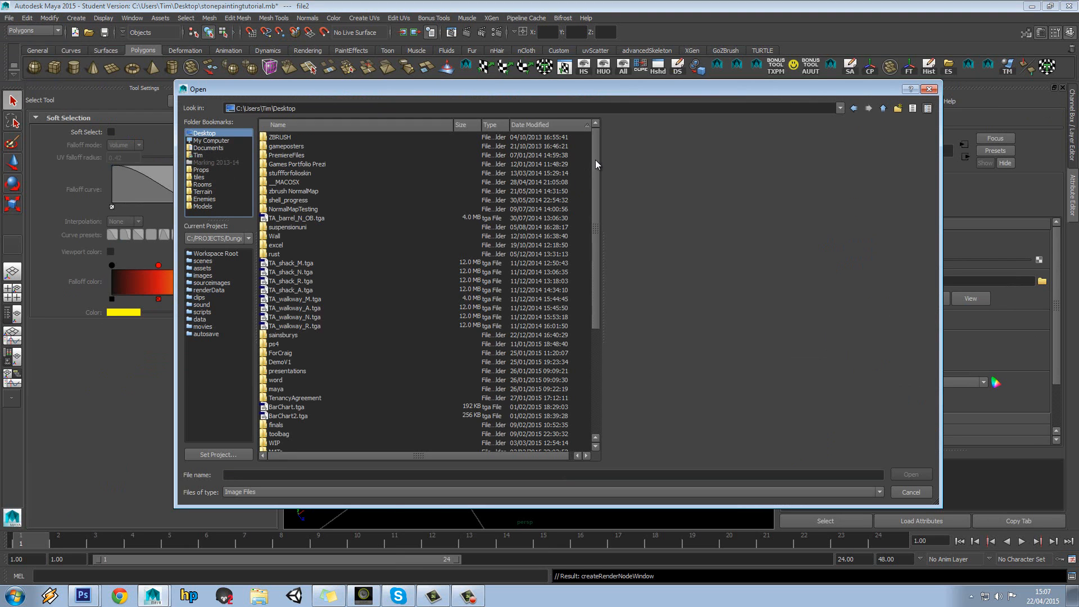
pyautogui.moveTo(597, 163); pyautogui.dragTo(598, 344)
pyautogui.doubleClick(280, 444)
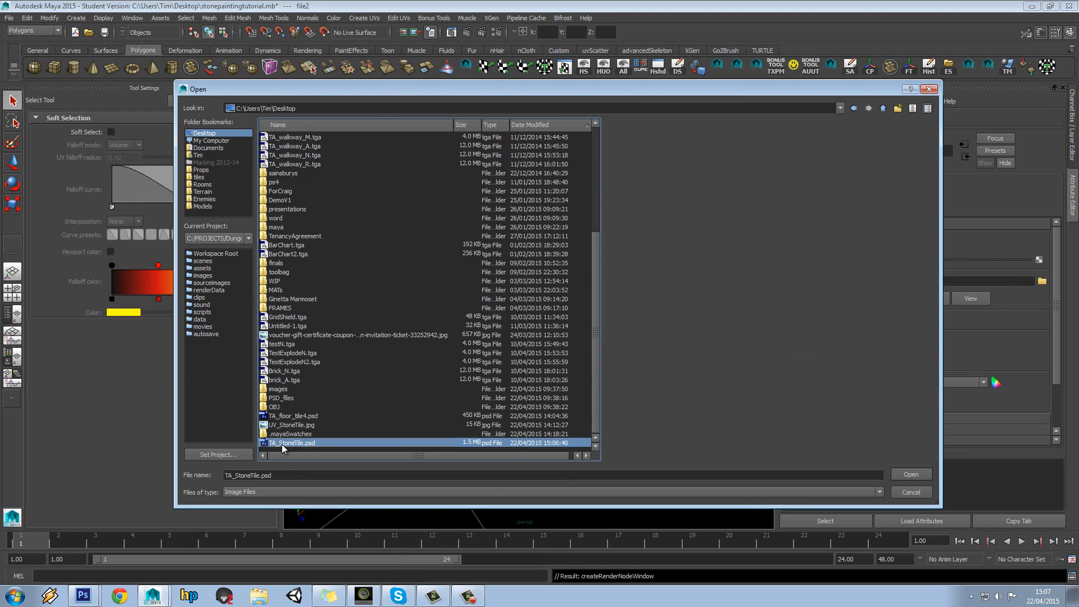
# Enlarge the middle stone tile by moving the vertices along its sides outward
pyautogui.moveTo(529, 381); pyautogui.dragTo(575, 323)
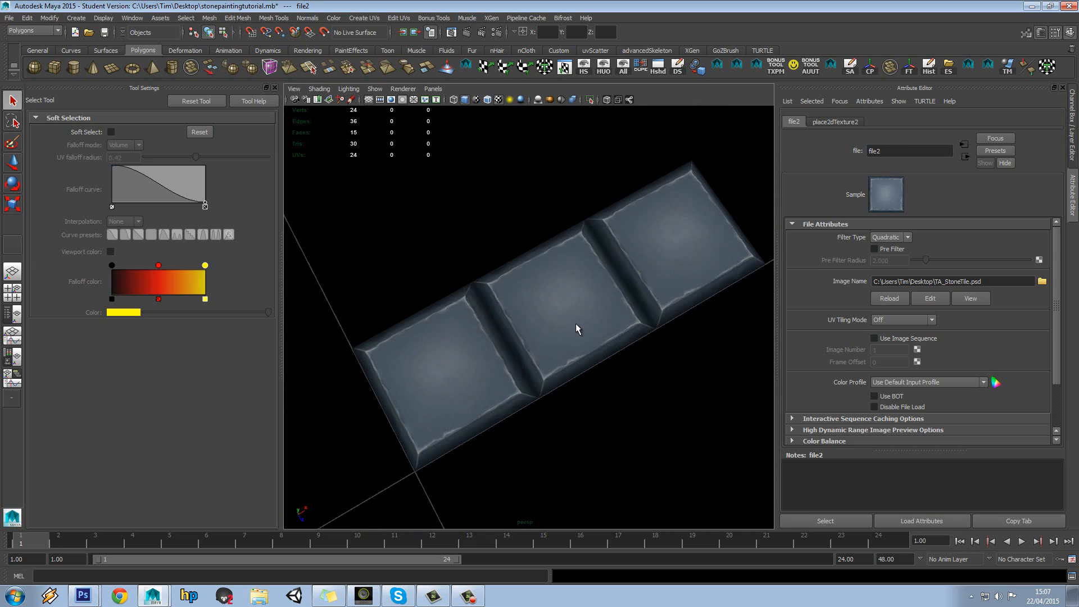
pyautogui.click(582, 308)
pyautogui.rightClick(581, 308)
pyautogui.click(535, 309)
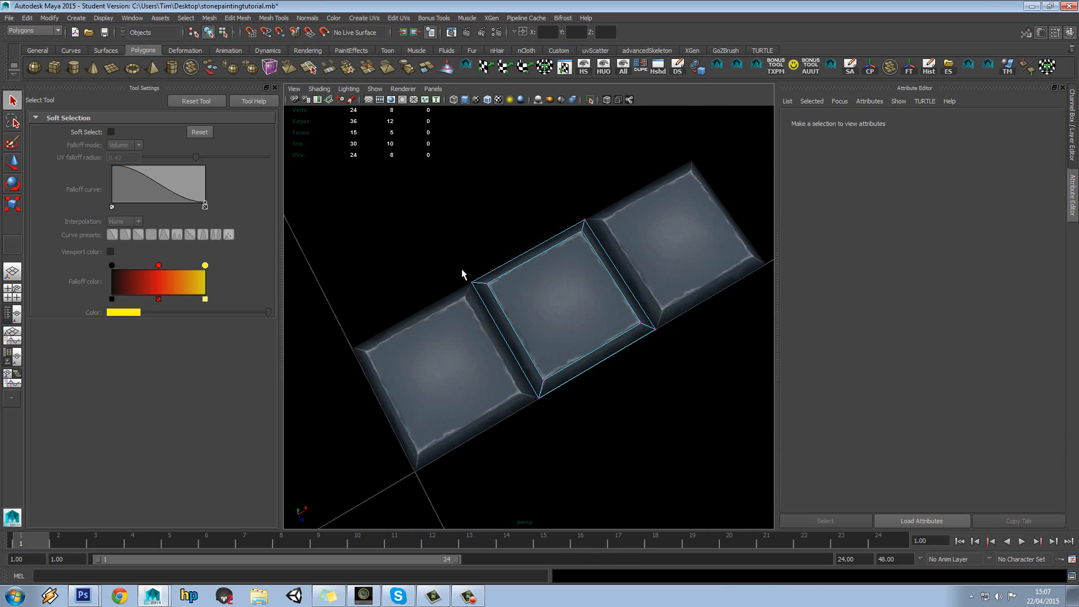
pyautogui.moveTo(464, 273); pyautogui.dragTo(494, 308)
pyautogui.press('w')
pyautogui.press('w')
pyautogui.moveTo(436, 210); pyautogui.dragTo(692, 468)
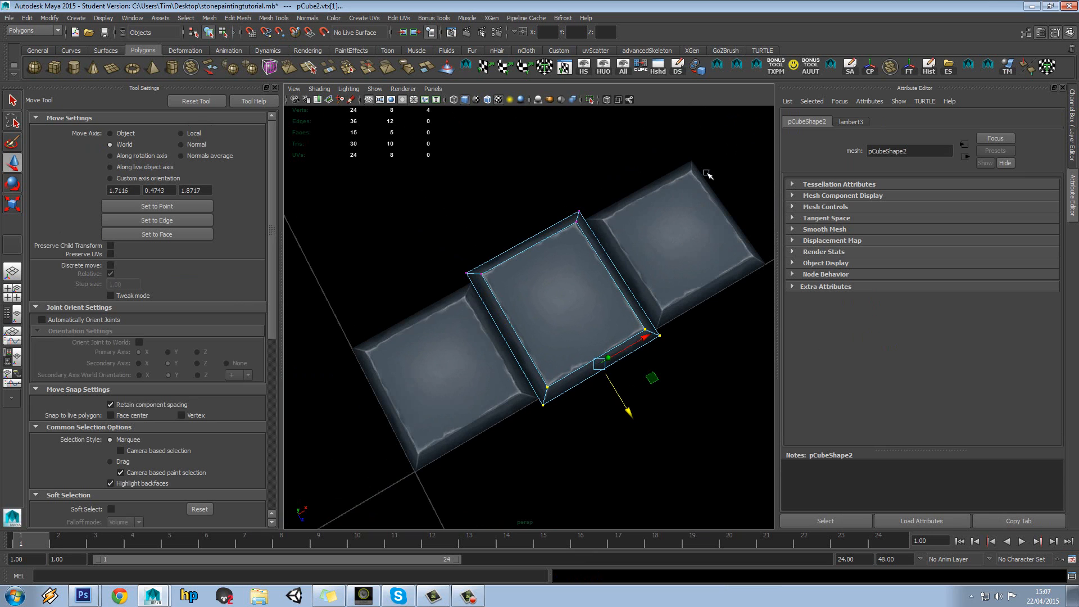
pyautogui.moveTo(706, 169); pyautogui.dragTo(568, 378)
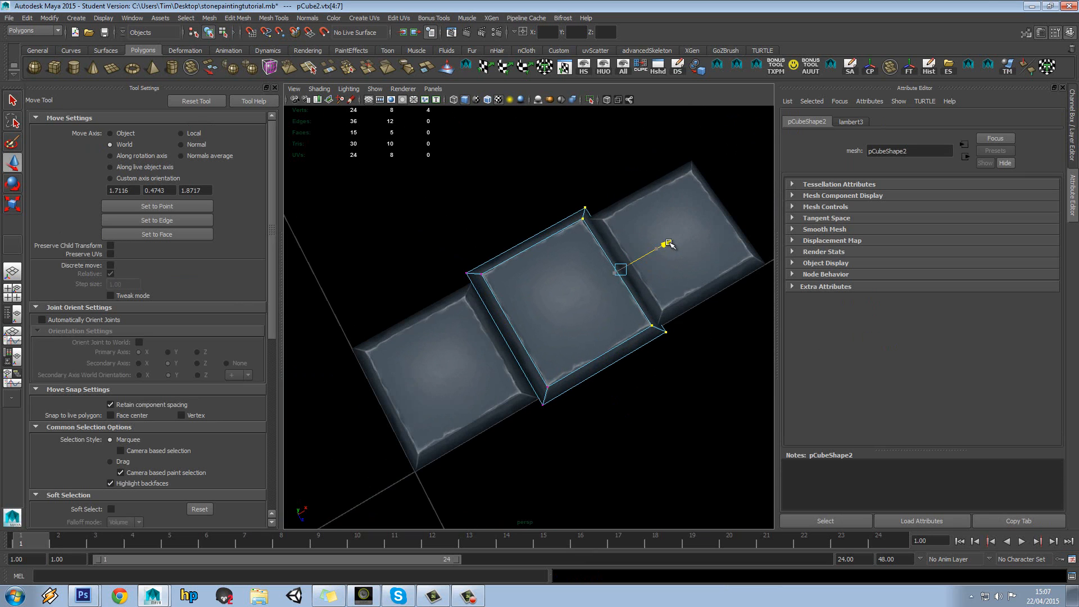
# Move the far tile slightly away from the middle tile and scale it down a little
pyautogui.click(677, 217)
pyautogui.moveTo(699, 305); pyautogui.dragTo(703, 301)
pyautogui.moveTo(694, 194); pyautogui.dragTo(640, 222)
pyautogui.rightClick(640, 222)
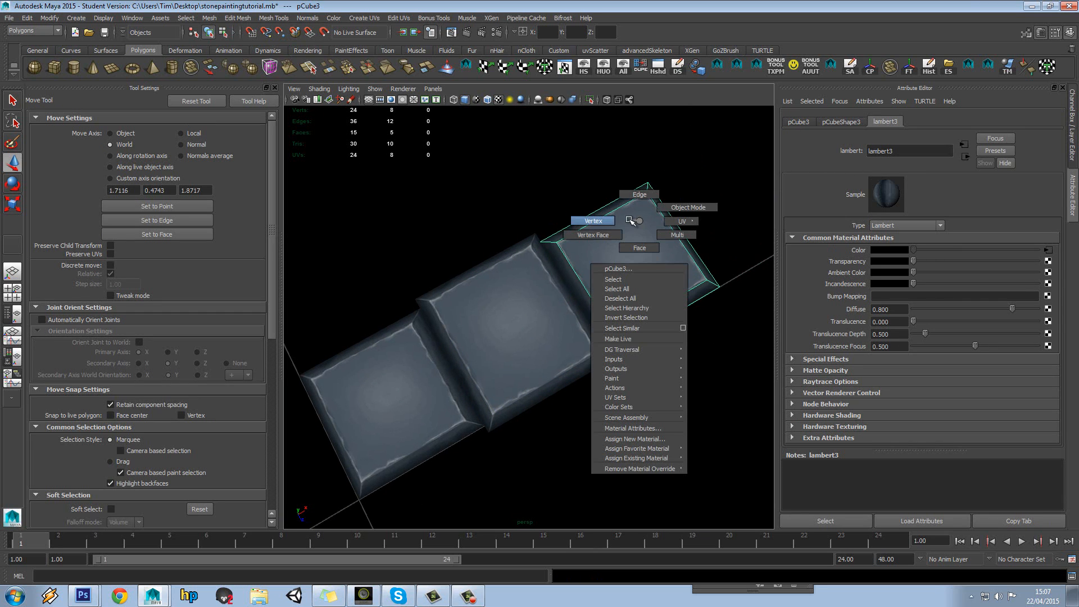
pyautogui.press('r')
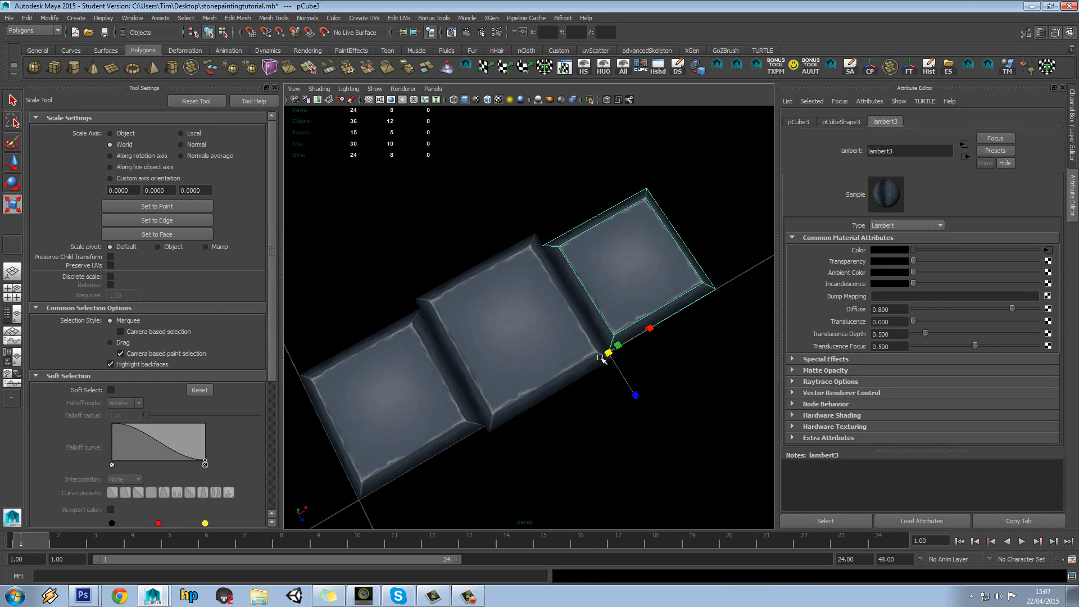
pyautogui.click(556, 224)
pyautogui.moveTo(556, 225); pyautogui.dragTo(549, 289)
# Rotate the near, far and middle tiles individually in 5-degree steps to break up the straight row
pyautogui.click(465, 332)
pyautogui.press('e')
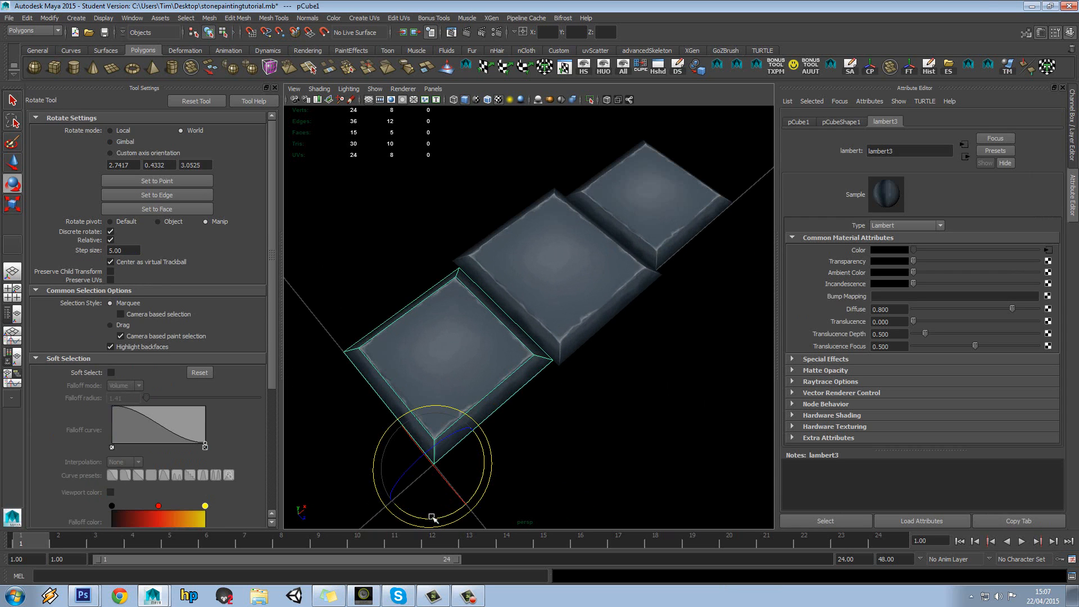
pyautogui.moveTo(436, 513); pyautogui.dragTo(435, 515)
pyautogui.click(543, 289)
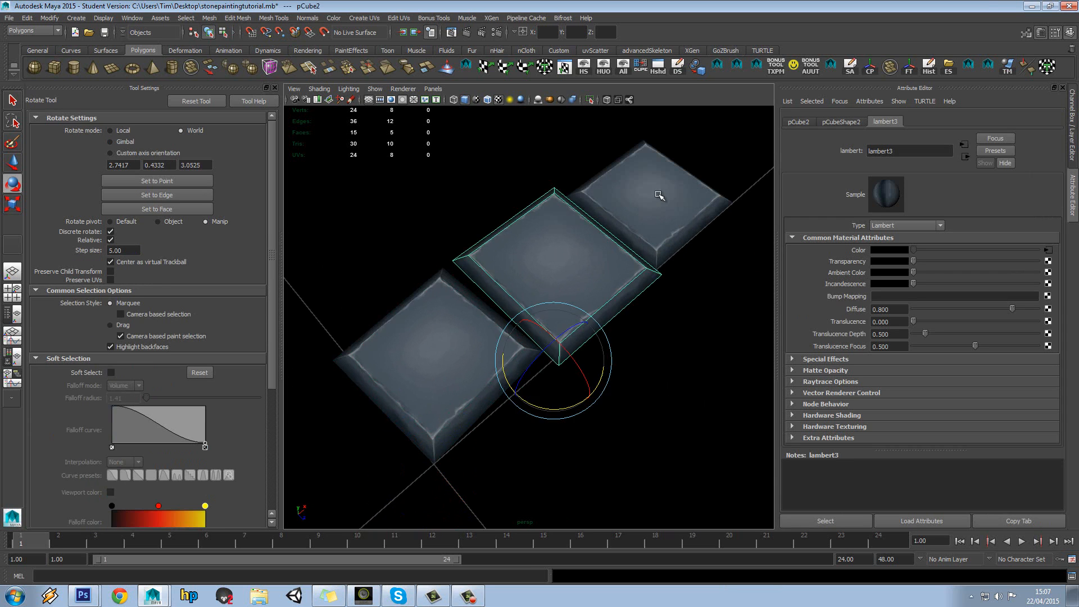
pyautogui.click(659, 195)
pyautogui.moveTo(651, 315); pyautogui.dragTo(646, 309)
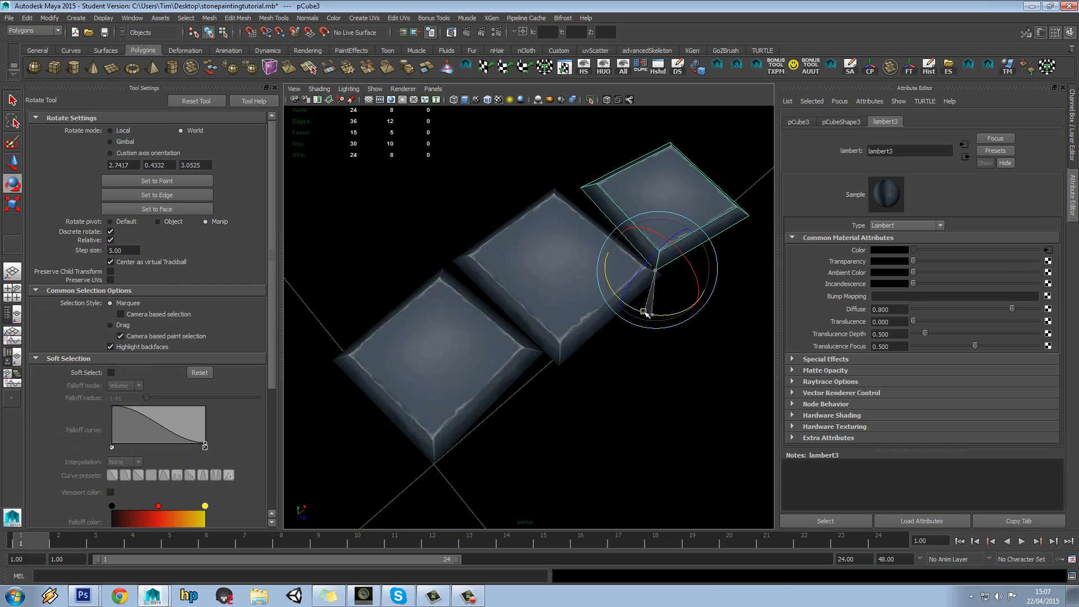
pyautogui.click(530, 234)
pyautogui.moveTo(541, 406); pyautogui.dragTo(540, 408)
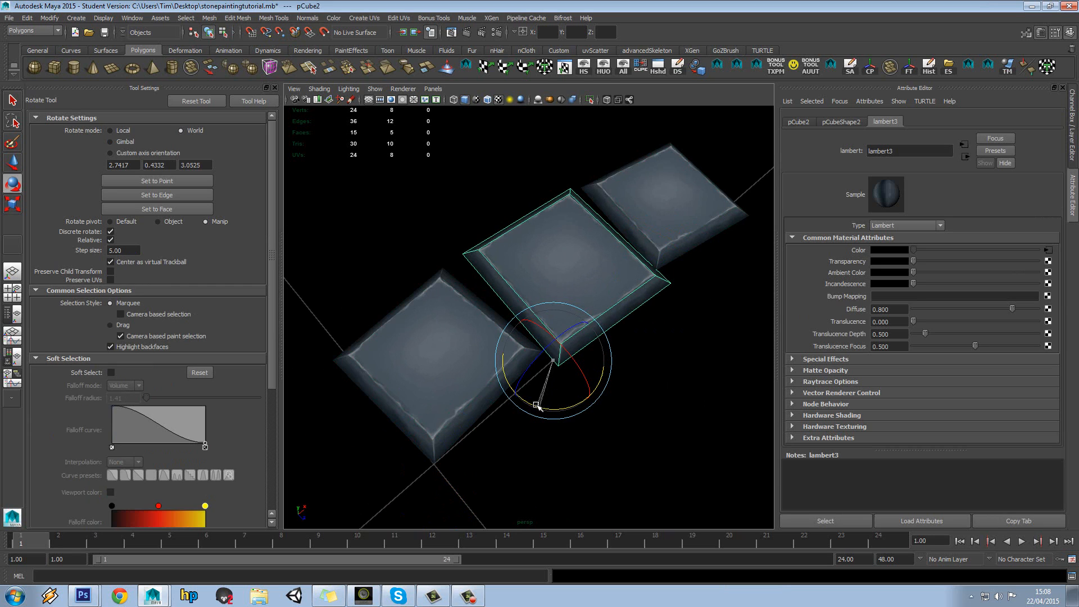
# Rotate the far tile back the other way and move it along the row, away from the middle tile
pyautogui.click(674, 203)
pyautogui.moveTo(650, 311); pyautogui.dragTo(651, 315)
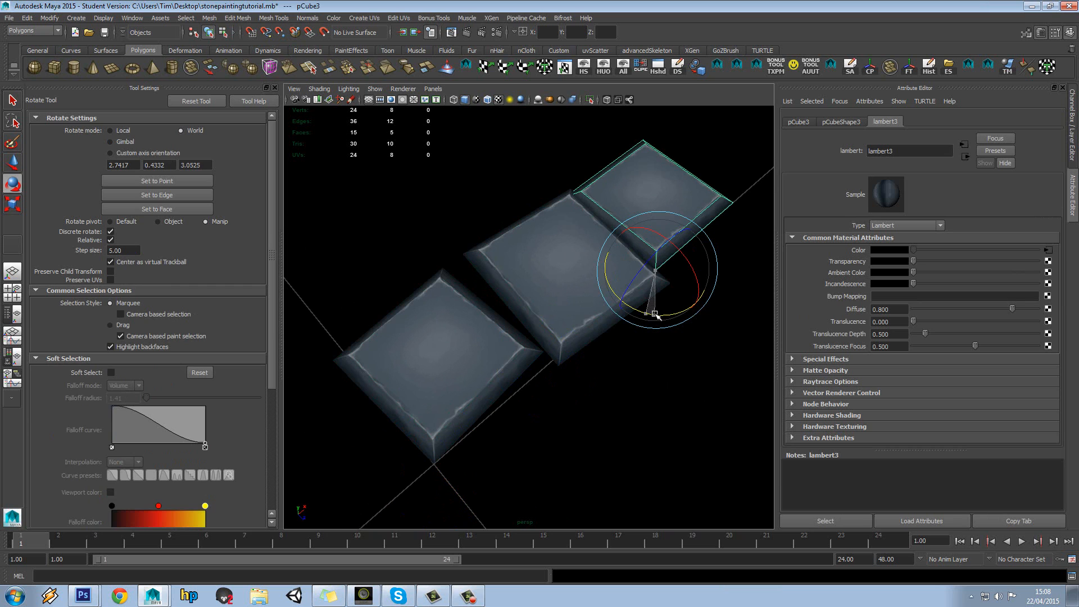
pyautogui.press('w')
pyautogui.moveTo(680, 262); pyautogui.dragTo(695, 236)
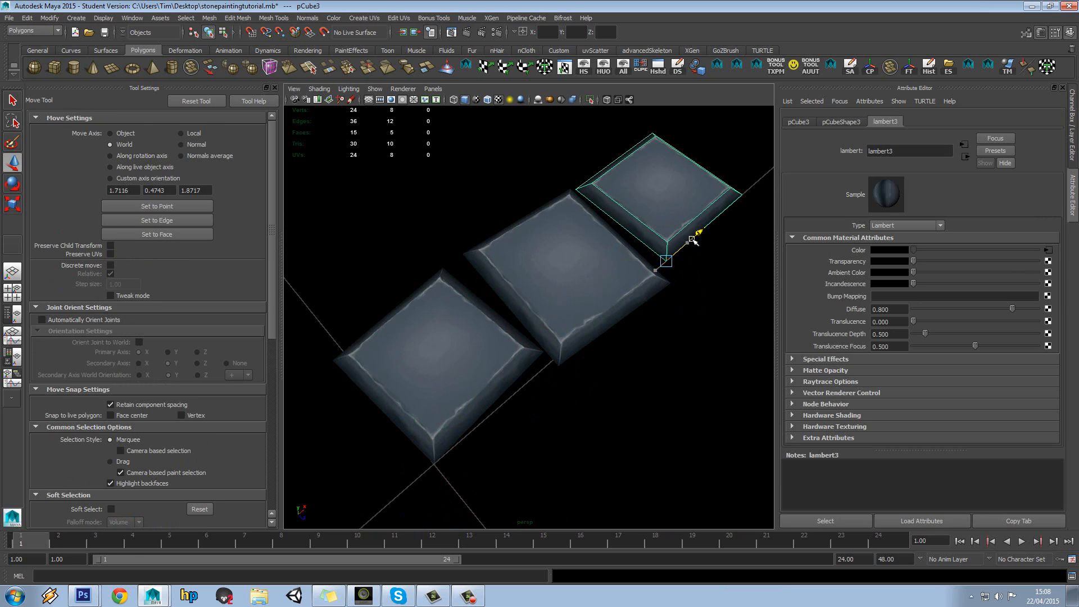
pyautogui.click(709, 260)
# Shift the outer far corner vertices of the far tile slightly outward to make its outline irregular
pyautogui.scroll(-5, 515, 137)
pyautogui.moveTo(522, 148); pyautogui.dragTo(609, 258)
pyautogui.scroll(3, 598, 281)
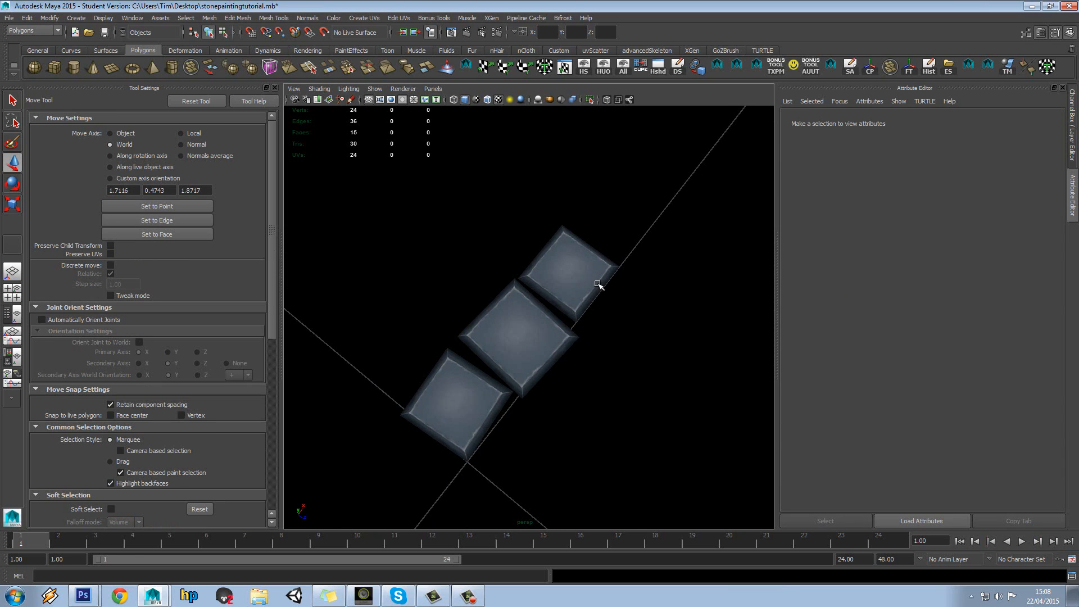
pyautogui.click(597, 270)
pyautogui.rightClick(599, 259)
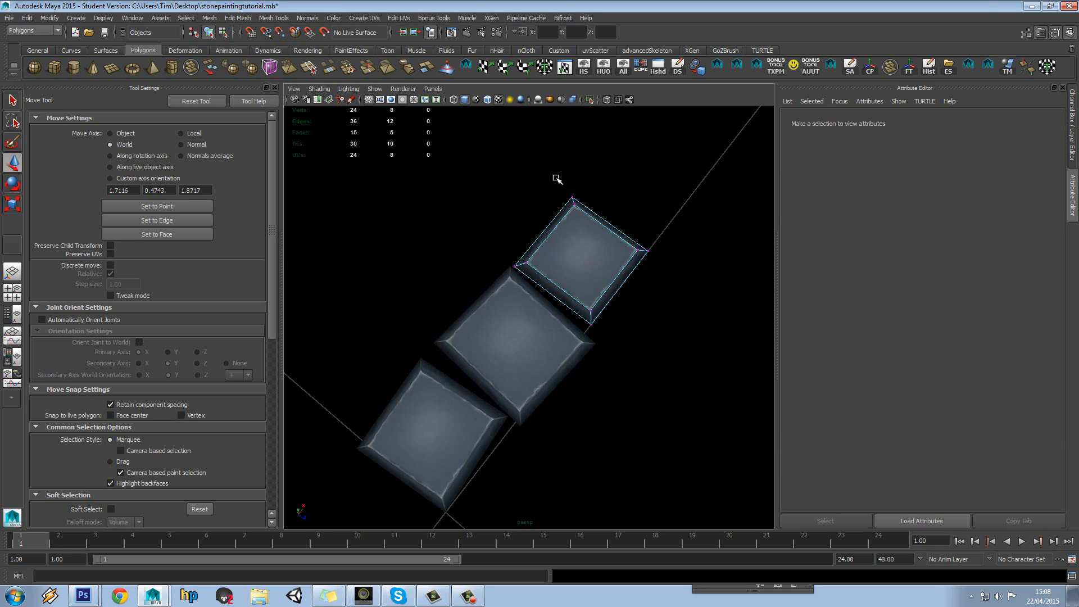
pyautogui.moveTo(555, 176); pyautogui.dragTo(594, 217)
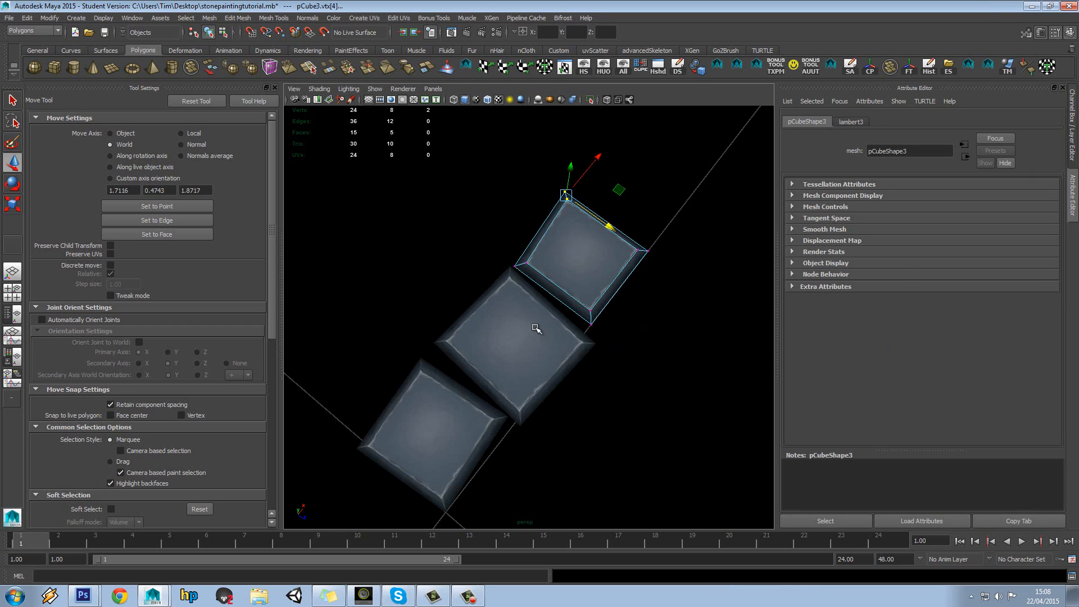
# Move two corners of the middle tile slightly along the row to skew its square outline
pyautogui.click(537, 331)
pyautogui.rightClick(538, 353)
pyautogui.moveTo(500, 392); pyautogui.dragTo(538, 435)
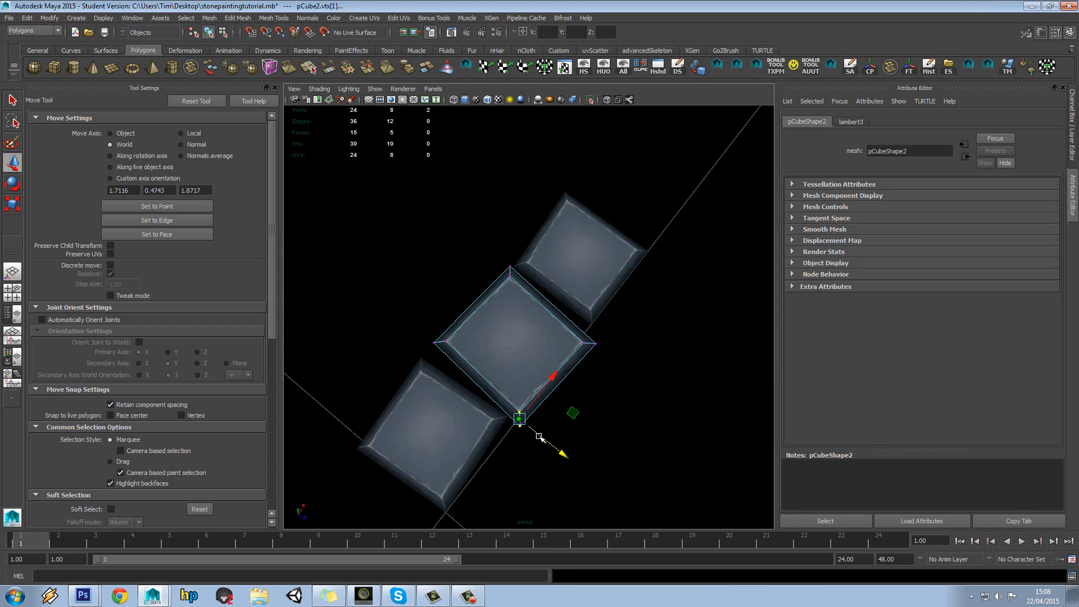
pyautogui.moveTo(552, 379); pyautogui.dragTo(550, 383)
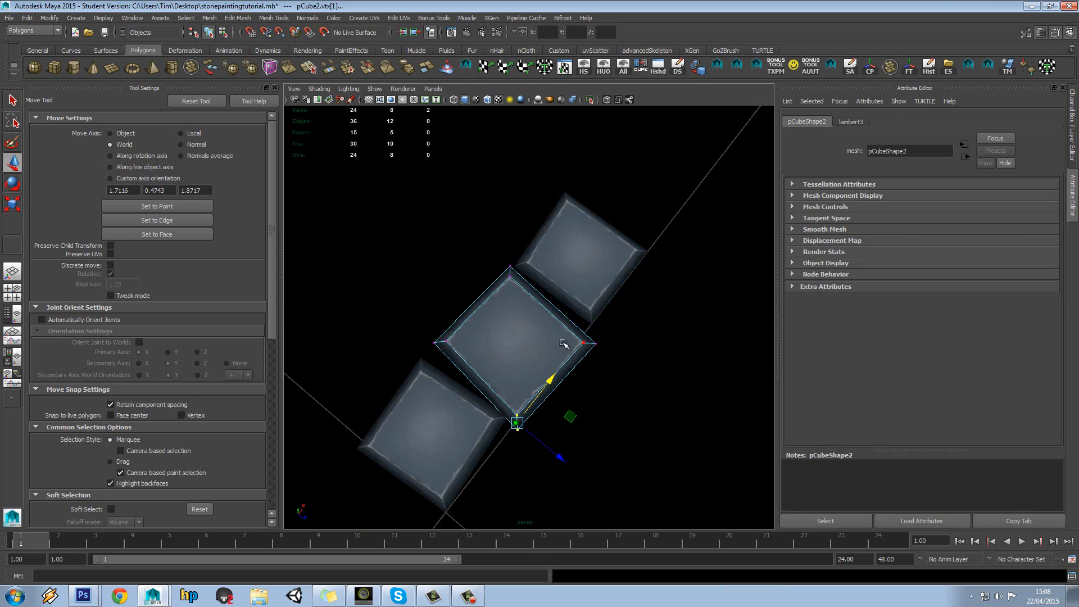
pyautogui.moveTo(564, 333); pyautogui.dragTo(602, 359)
pyautogui.moveTo(618, 303); pyautogui.dragTo(620, 300)
# Pull the near tile's corner facing the middle tile slightly back along the row, then return to object mode
pyautogui.click(433, 406)
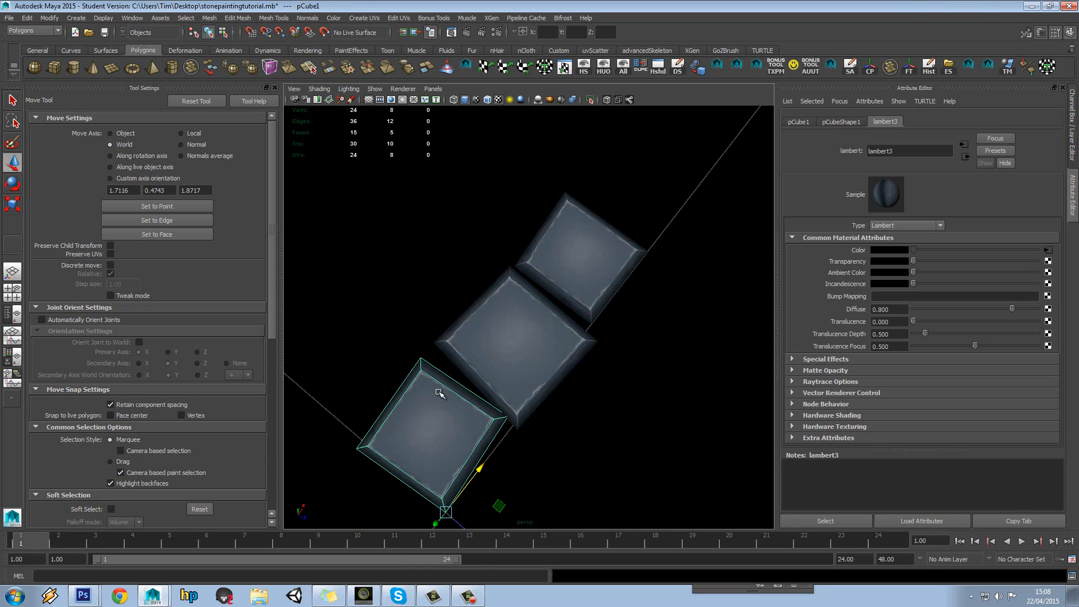
pyautogui.rightClick(438, 392)
pyautogui.moveTo(512, 401); pyautogui.dragTo(475, 442)
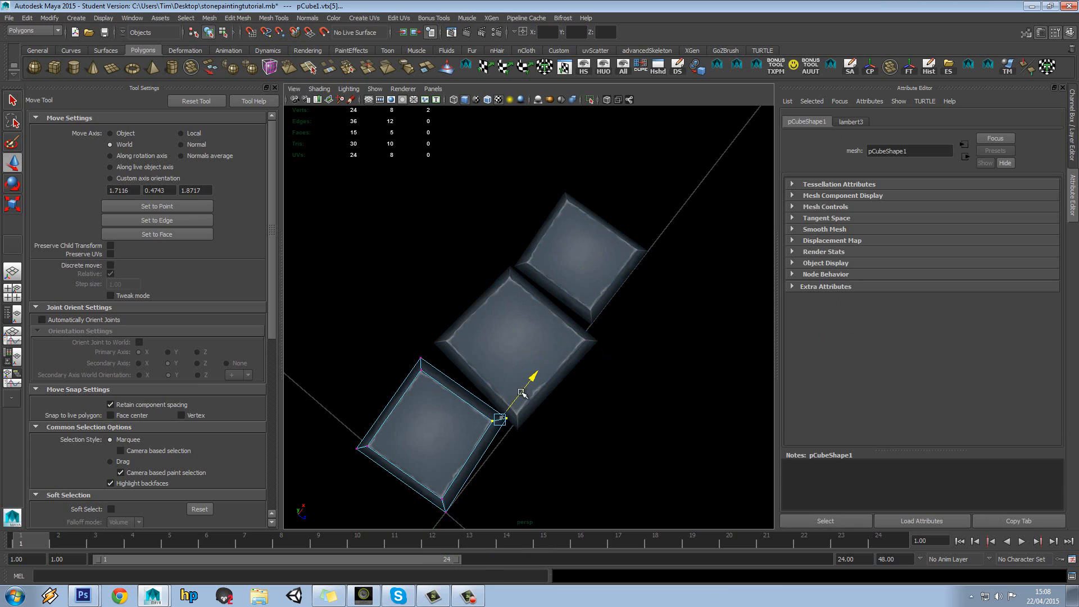
pyautogui.rightClick(411, 350)
pyautogui.click(455, 336)
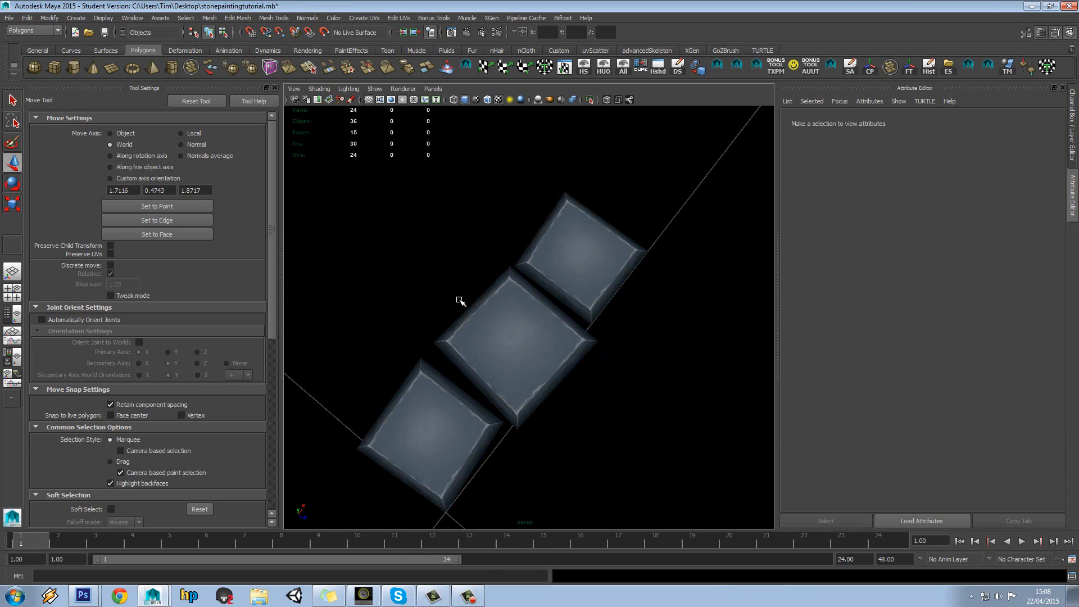
# Hide the viewport grid and inspect the three textured tiles from several angles
pyautogui.scroll(-2, 490, 308)
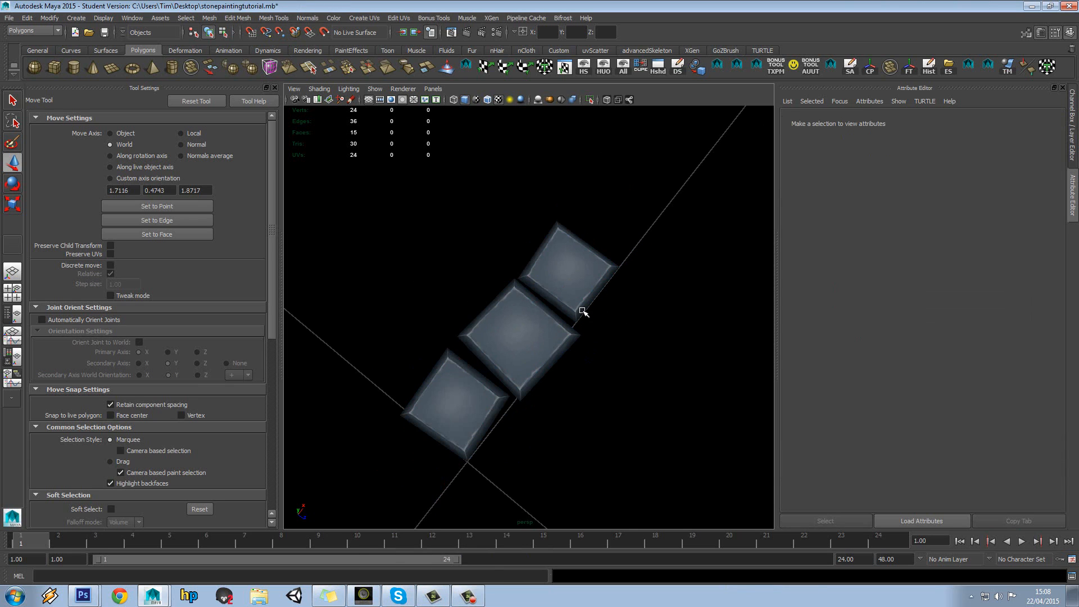
pyautogui.moveTo(590, 349); pyautogui.dragTo(590, 316)
pyautogui.scroll(3, 489, 327)
pyautogui.moveTo(489, 328); pyautogui.dragTo(555, 325)
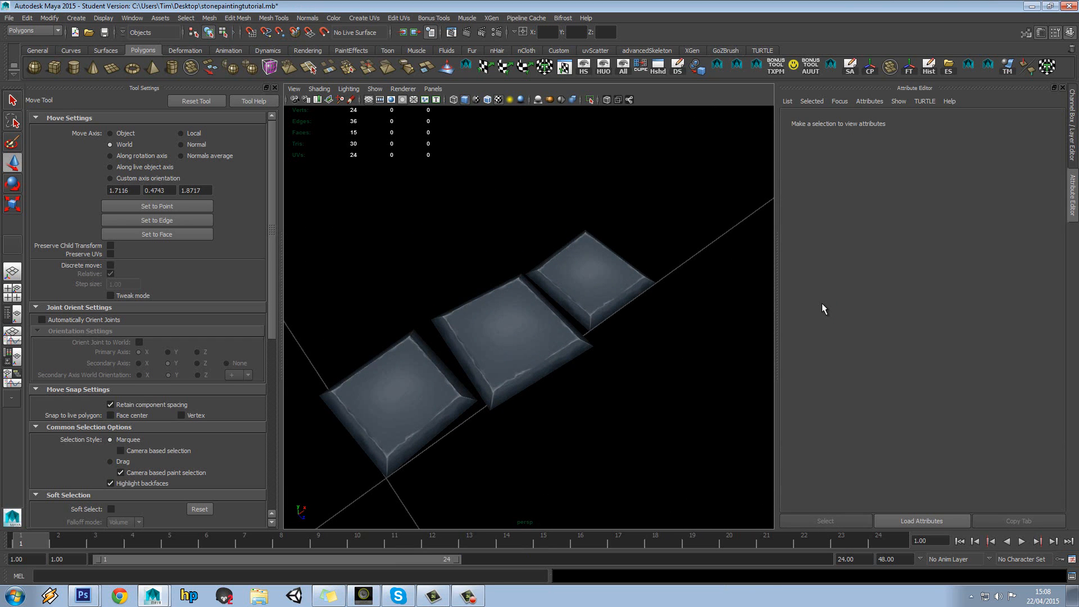
pyautogui.moveTo(427, 337); pyautogui.dragTo(542, 332)
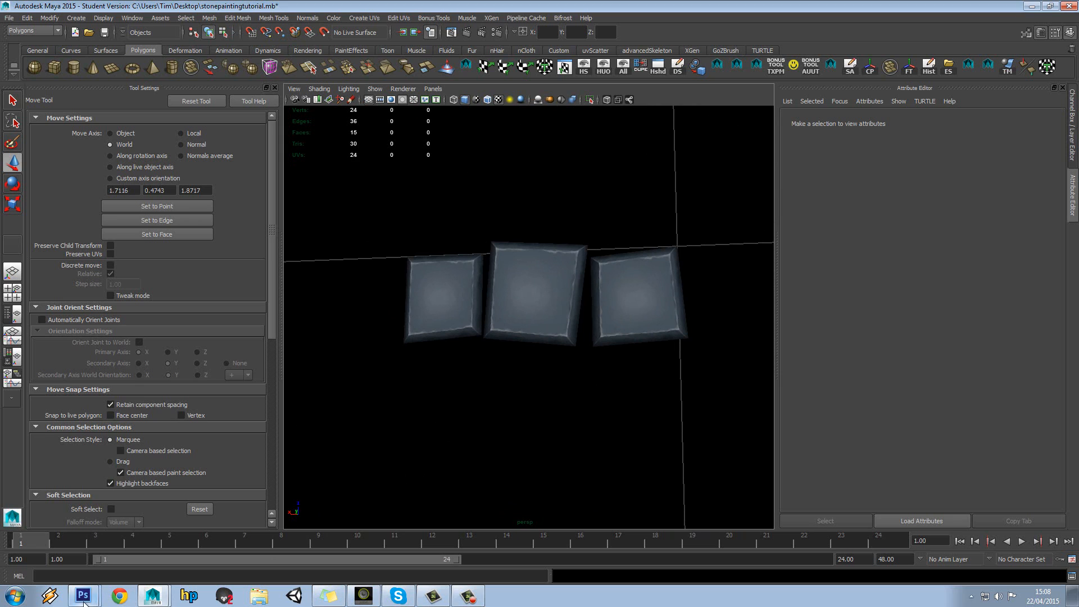
pyautogui.moveTo(91, 584)
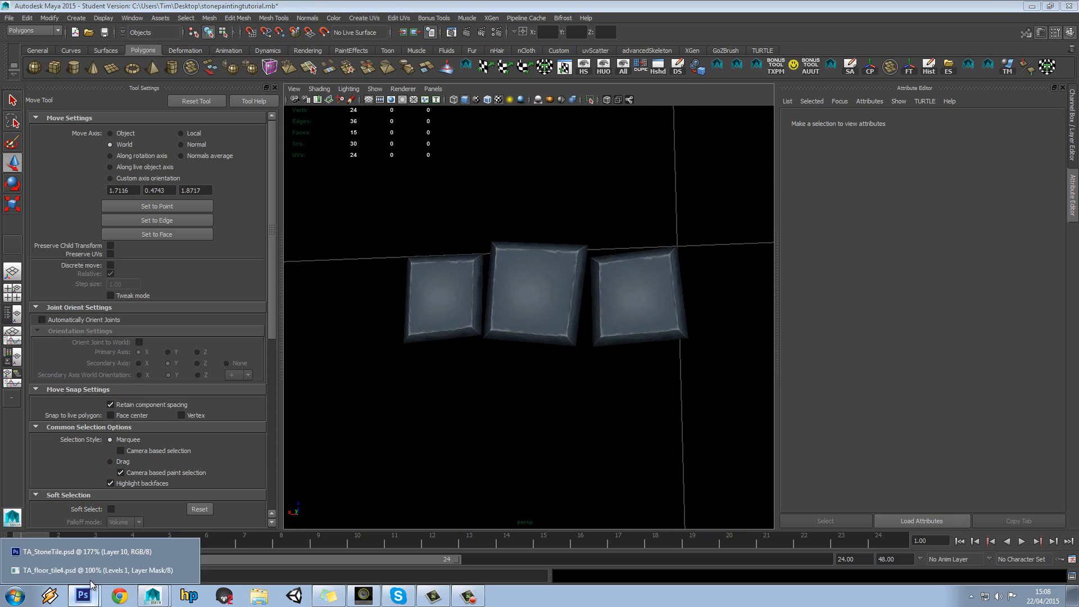
pyautogui.click(380, 100)
pyautogui.moveTo(443, 269); pyautogui.dragTo(523, 241)
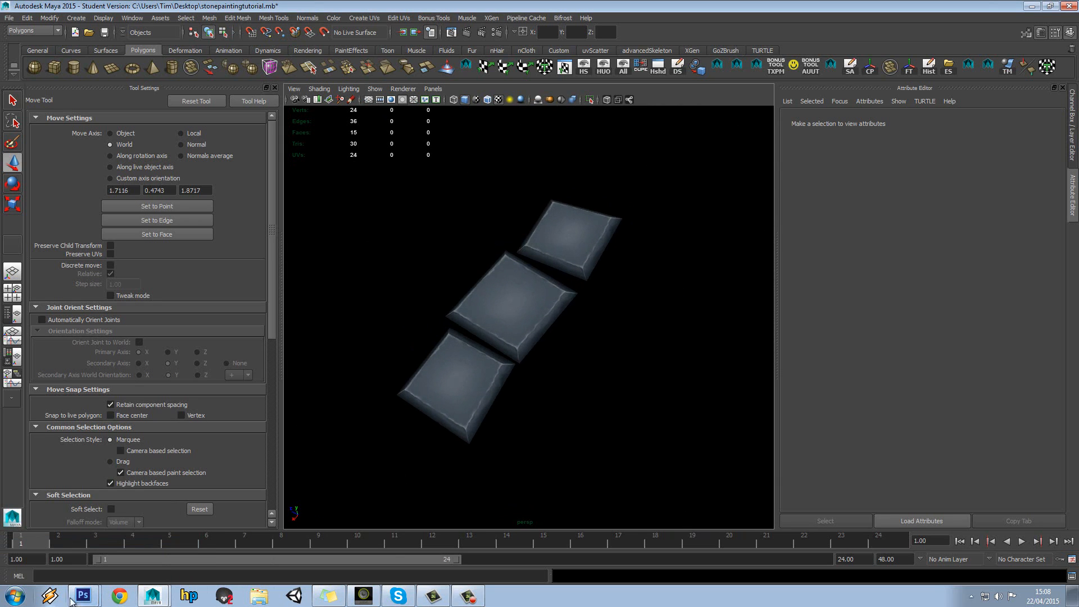
# Switch to TA_StoneTile.psd in Photoshop, add a layer above Layer 10 and sample the lightest swatch of the Colour Select layer
pyautogui.moveTo(83, 596)
pyautogui.click(85, 553)
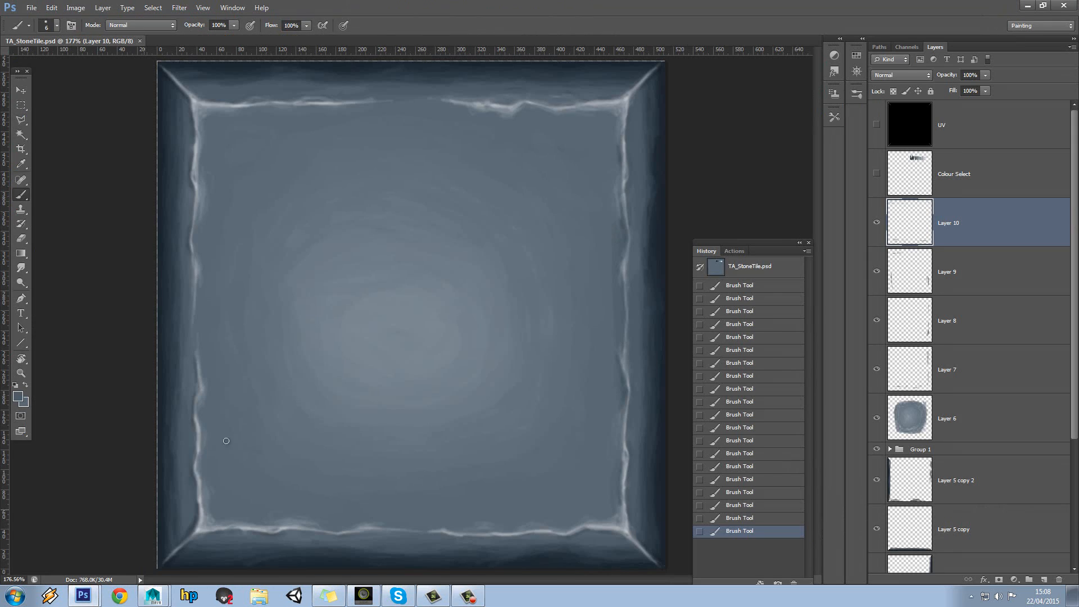
pyautogui.click(1047, 578)
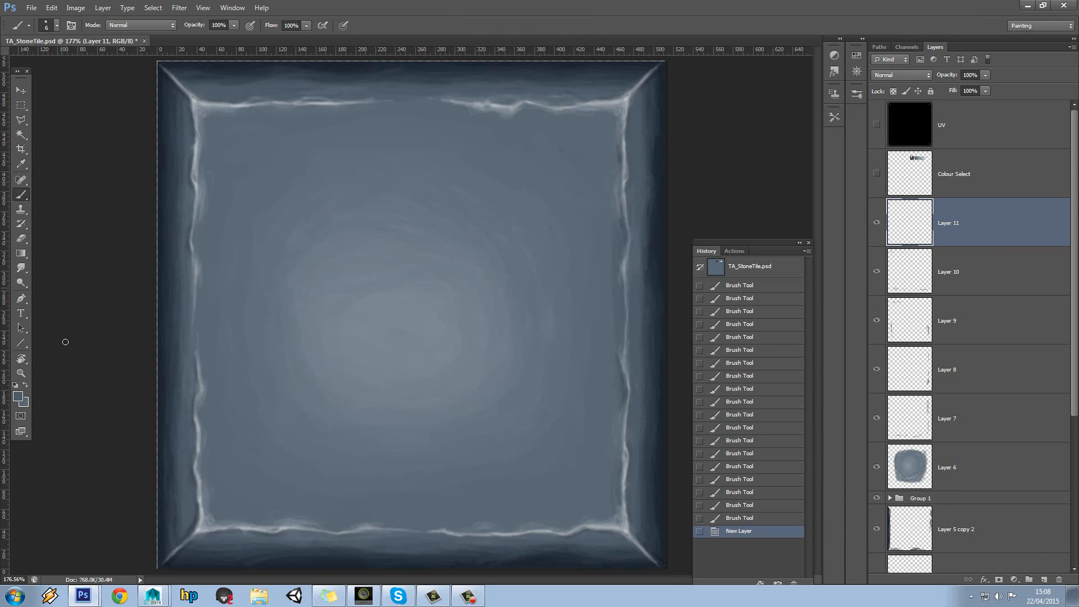
pyautogui.click(876, 174)
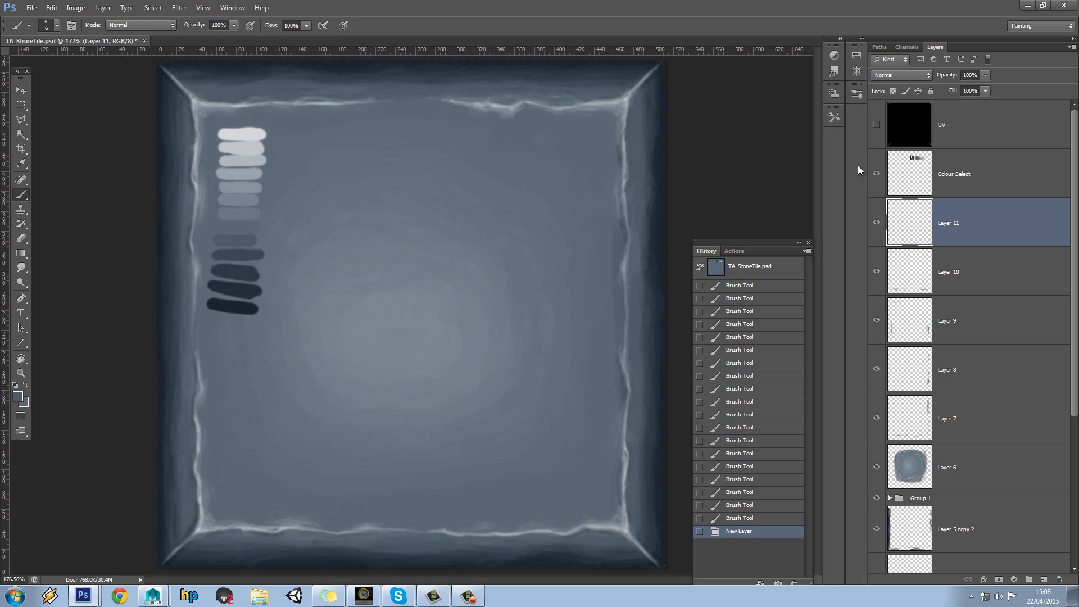
pyautogui.keyDown('alt'); pyautogui.click(247, 135); pyautogui.keyUp('alt')
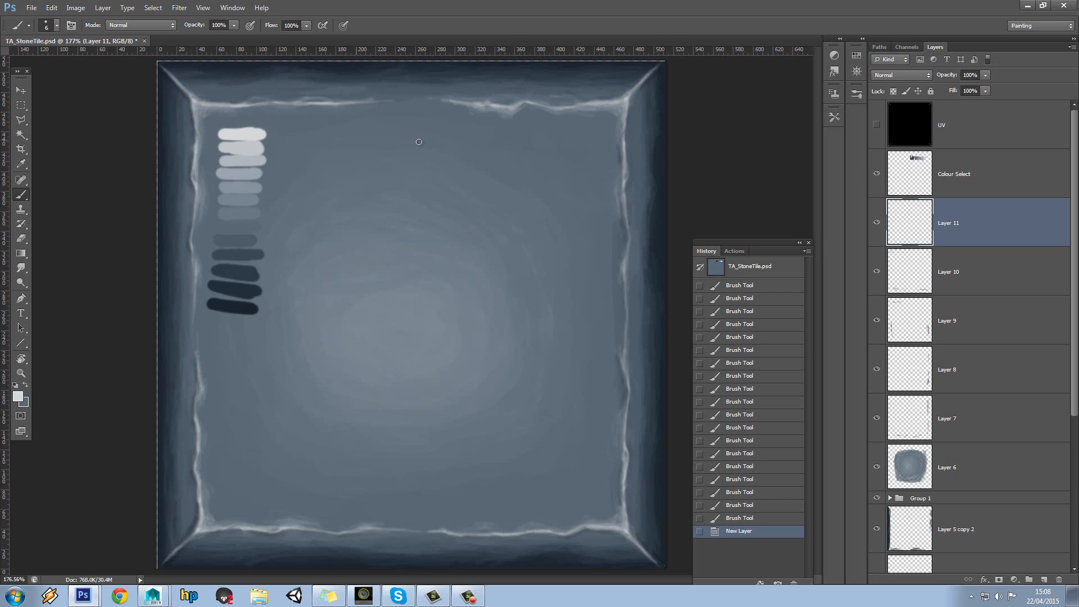
pyautogui.click(876, 173)
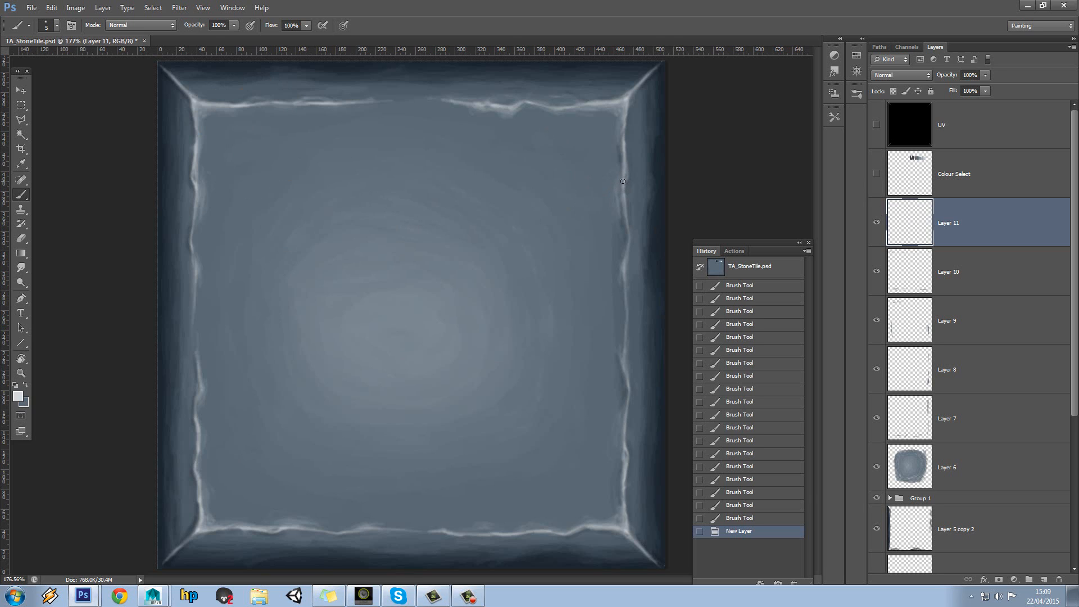
# Paint a thin, jagged light crack from the upper part of the tile's right edge diagonally down into the surface
pyautogui.click(622, 181)
pyautogui.click(624, 180)
pyautogui.moveTo(622, 181); pyautogui.dragTo(618, 188)
pyautogui.moveTo(622, 180); pyautogui.dragTo(616, 191)
pyautogui.moveTo(623, 181); pyautogui.dragTo(607, 218)
pyautogui.moveTo(611, 199)
pyautogui.mouseDown()
pyautogui.moveTo(592, 228)
pyautogui.moveTo(610, 223)
pyautogui.moveTo(586, 246)
pyautogui.mouseUp()
pyautogui.moveTo(590, 229); pyautogui.dragTo(583, 261)
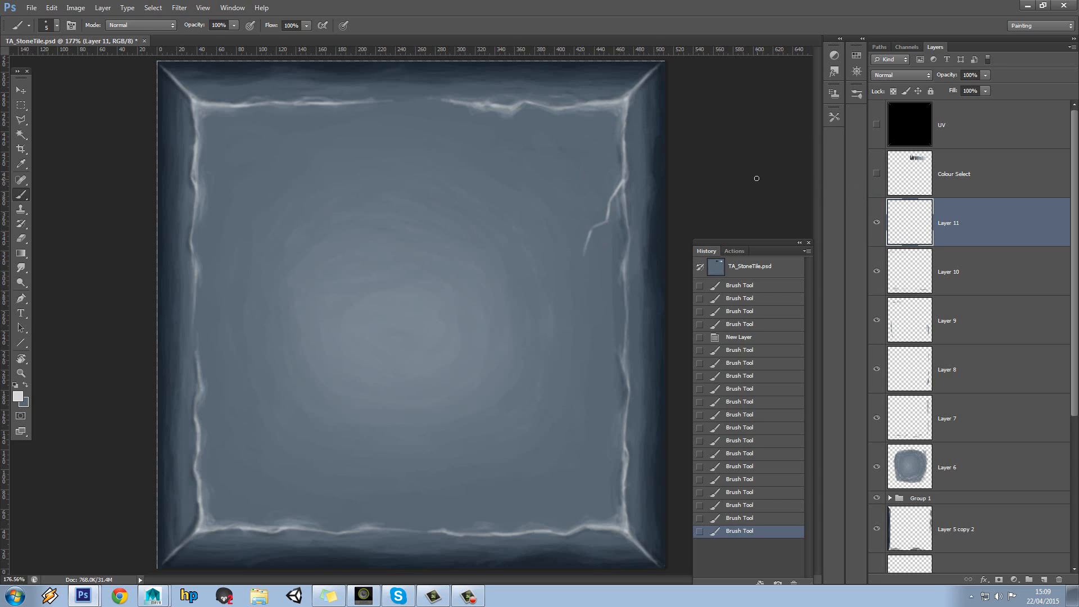
# Add a new layer above Layer 11 and sample a dark blue swatch from the Colour Select layer
pyautogui.click(876, 174)
pyautogui.click(894, 179)
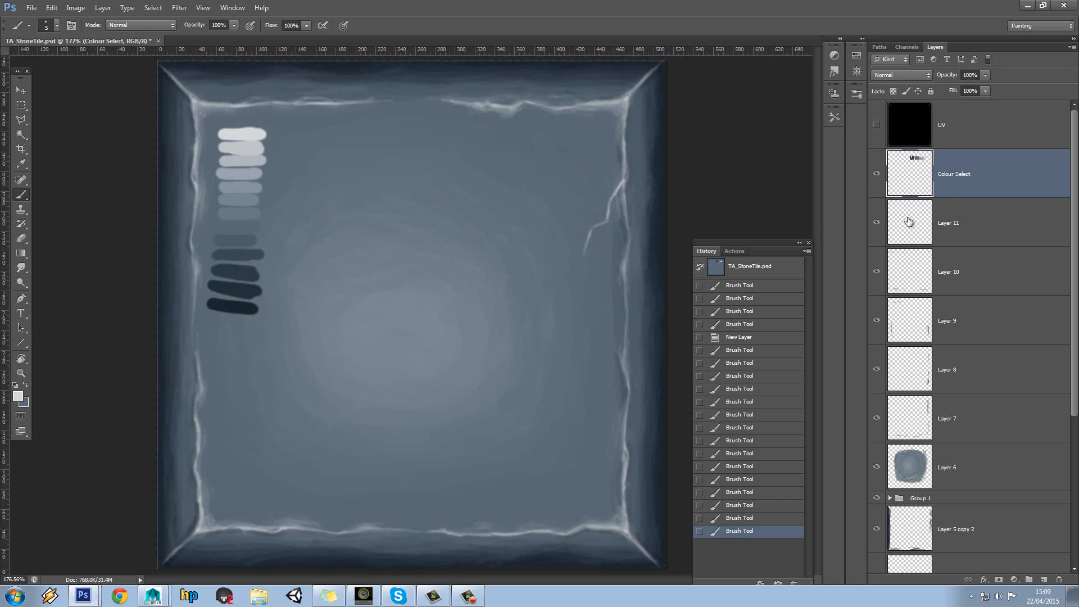
pyautogui.click(966, 224)
pyautogui.click(1044, 579)
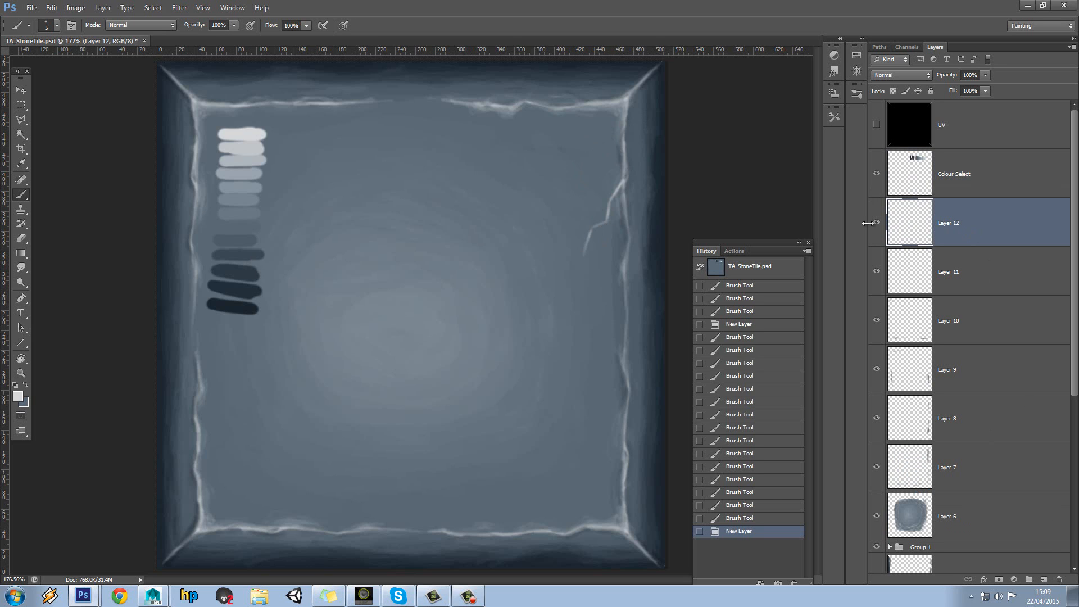
pyautogui.keyDown('alt'); pyautogui.click(241, 277); pyautogui.keyUp('alt')
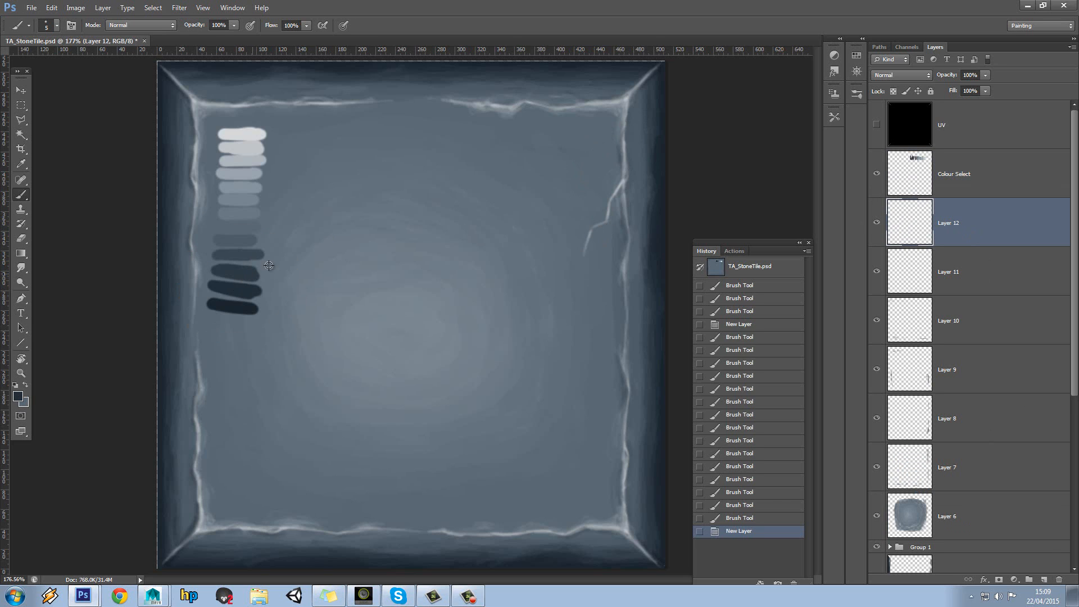
# Paint dark shading alongside the light crack near the tile's right edge to give it depth
pyautogui.rightClick(620, 227)
pyautogui.click(613, 211)
pyautogui.moveTo(602, 228); pyautogui.dragTo(623, 189)
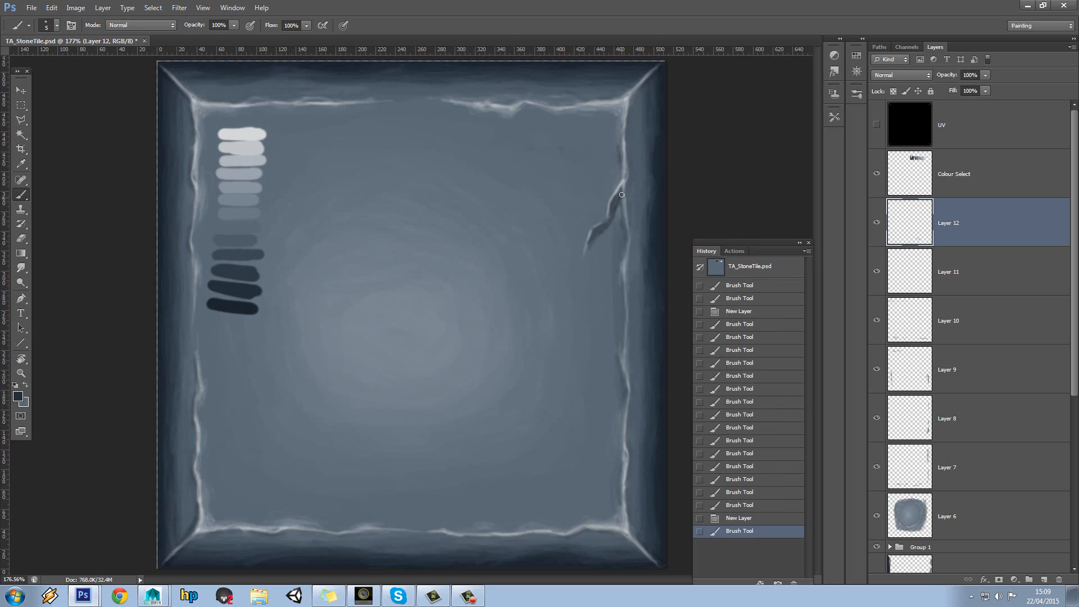
# Deepen the dark shading inside the crack on Layer 12, using the surrounding tile blue and the darkest swatch
pyautogui.moveTo(595, 237); pyautogui.dragTo(615, 216)
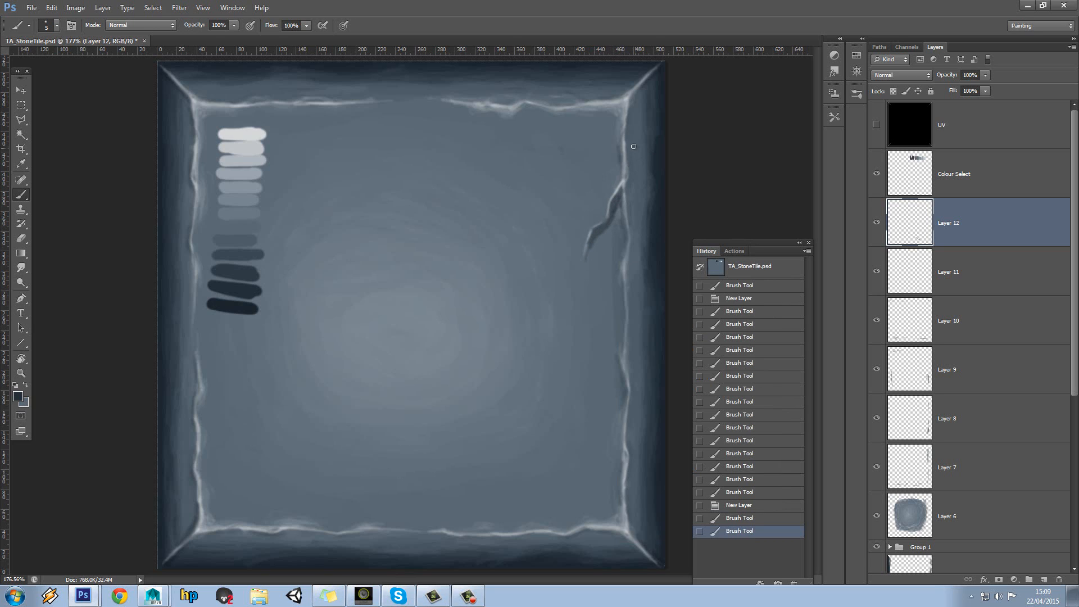
pyautogui.keyDown('alt'); pyautogui.click(604, 258); pyautogui.keyUp('alt')
pyautogui.click(620, 200)
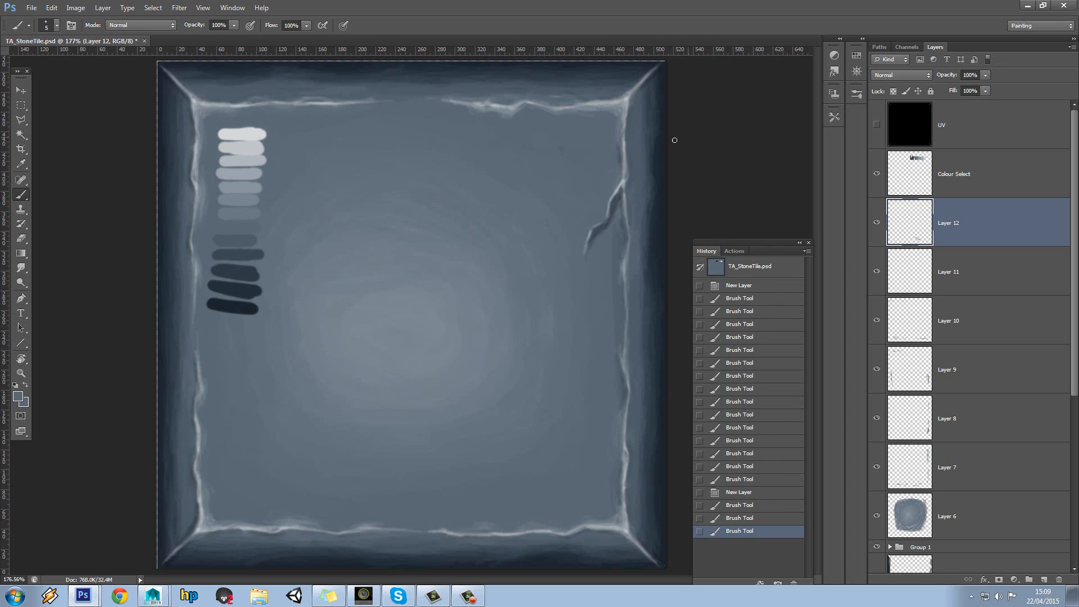
pyautogui.keyDown('alt'); pyautogui.click(230, 303); pyautogui.keyUp('alt')
pyautogui.moveTo(601, 226)
pyautogui.mouseDown()
pyautogui.moveTo(591, 237)
pyautogui.moveTo(611, 212)
pyautogui.mouseUp()
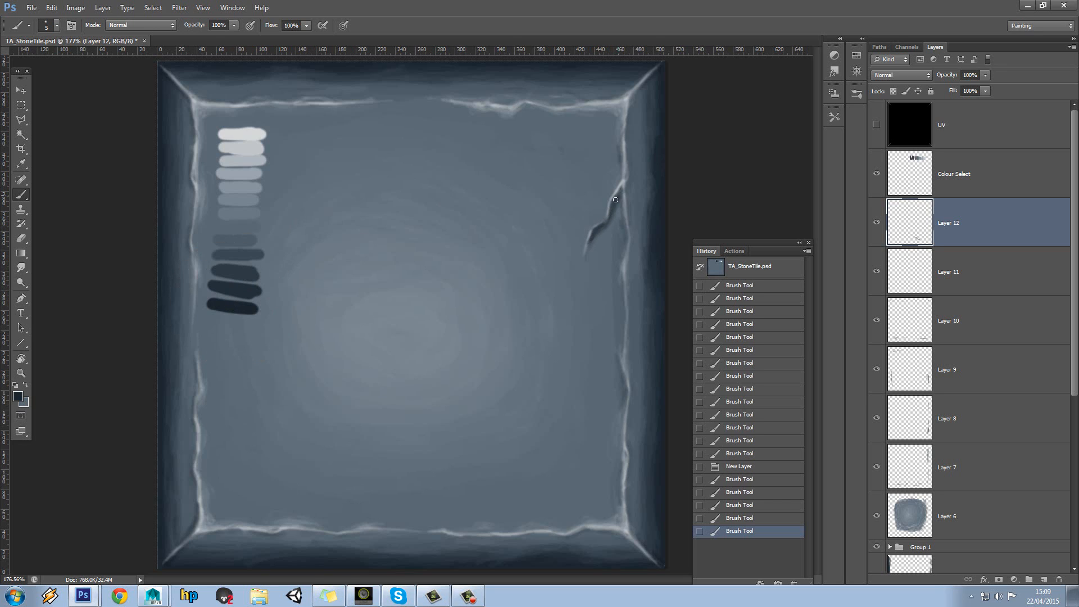
pyautogui.click(615, 200)
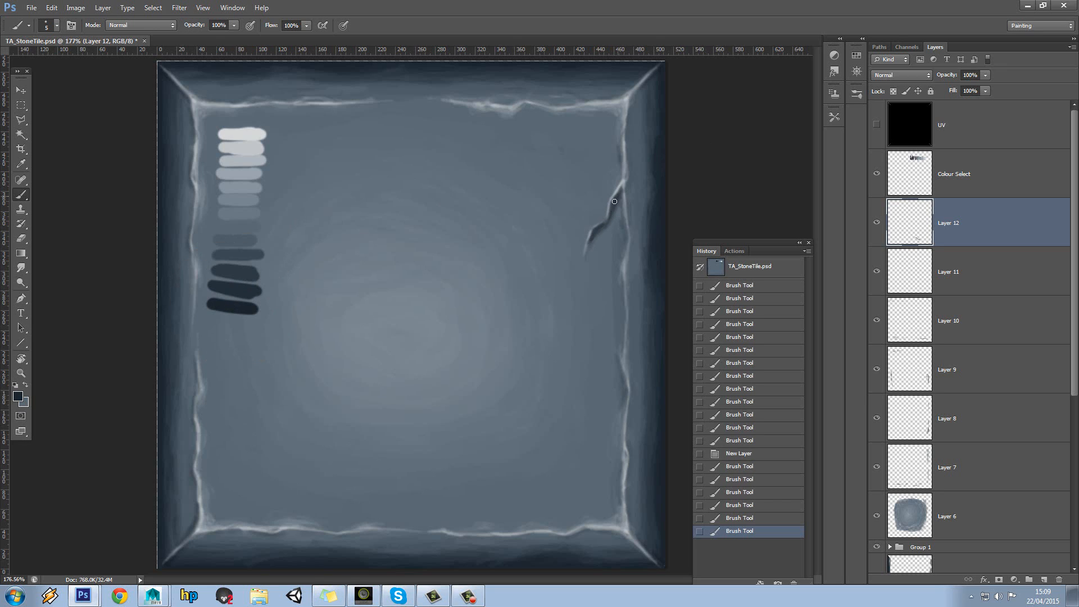
# Blend the crack's shading from its upper end to its lower tip with two less dark blue swatches
pyautogui.keyDown('alt'); pyautogui.click(248, 267); pyautogui.keyUp('alt')
pyautogui.moveTo(609, 219); pyautogui.dragTo(620, 199)
pyautogui.moveTo(598, 236); pyautogui.dragTo(594, 238)
pyautogui.moveTo(599, 233); pyautogui.dragTo(583, 261)
pyautogui.moveTo(589, 245); pyautogui.dragTo(582, 263)
pyautogui.keyDown('alt'); pyautogui.click(242, 256); pyautogui.keyUp('alt')
pyautogui.moveTo(617, 207); pyautogui.dragTo(621, 202)
pyautogui.moveTo(580, 274); pyautogui.dragTo(580, 275)
# Try the Multiply blending mode on Layer 12, and settle on Darken
pyautogui.click(899, 75)
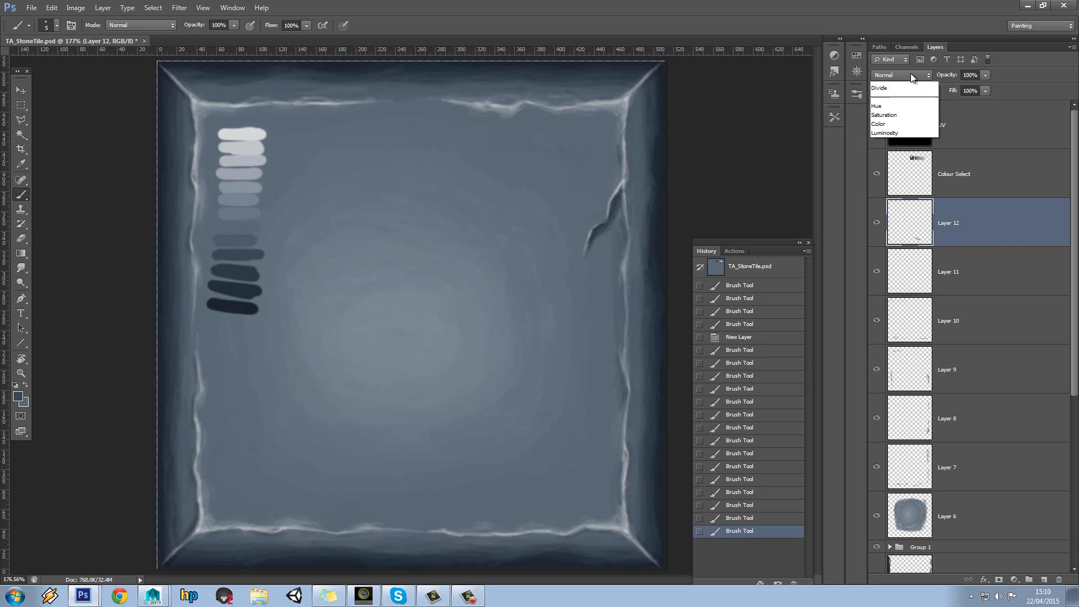
pyautogui.click(904, 123)
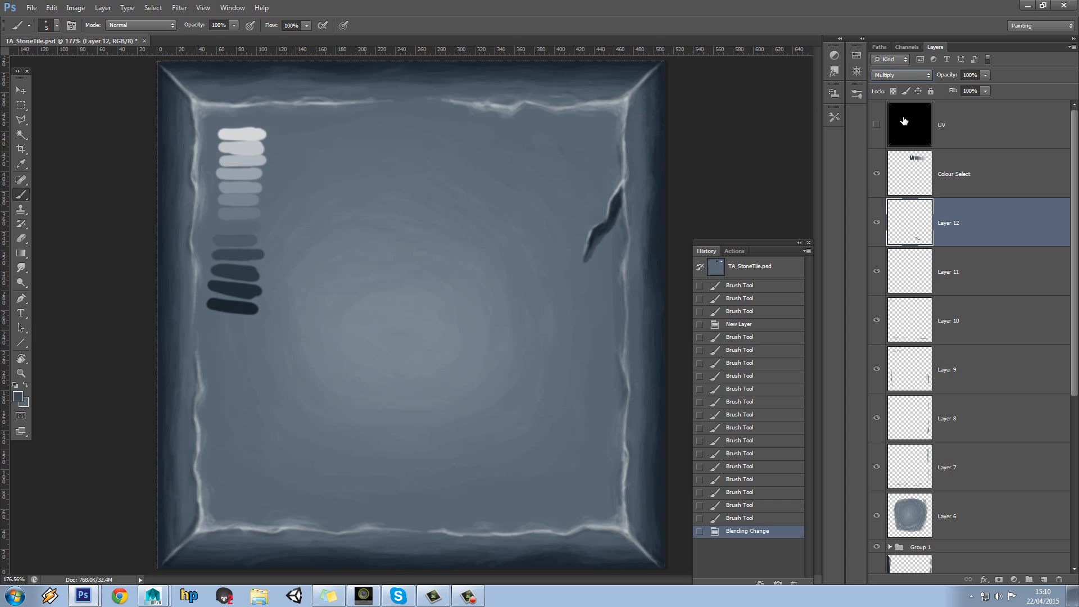
pyautogui.click(905, 76)
pyautogui.click(898, 114)
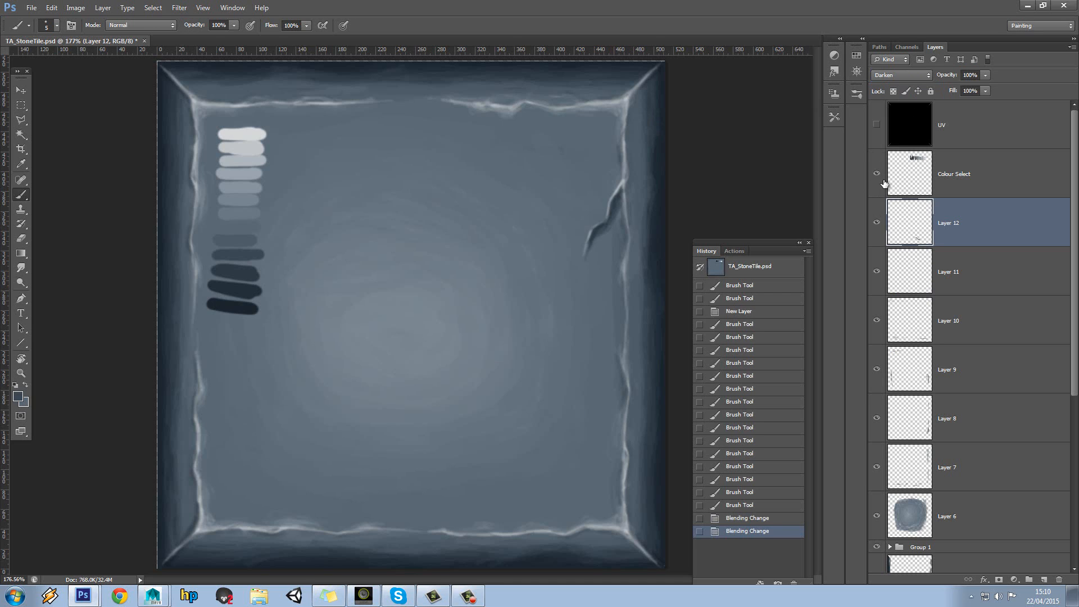
# On Layer 11, paint a brighter highlight along the crack's length with the second-lightest swatch
pyautogui.click(905, 272)
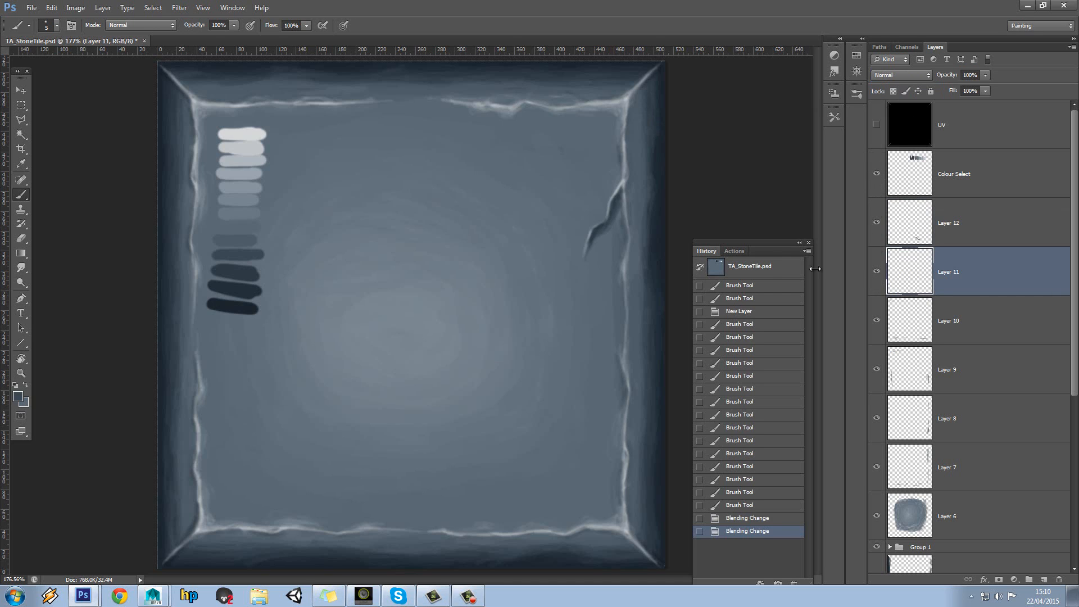
pyautogui.keyDown('alt'); pyautogui.click(248, 147); pyautogui.keyUp('alt')
pyautogui.moveTo(620, 182); pyautogui.dragTo(614, 194)
pyautogui.moveTo(619, 187); pyautogui.dragTo(611, 201)
pyautogui.moveTo(614, 196); pyautogui.dragTo(609, 205)
pyautogui.moveTo(611, 200); pyautogui.dragTo(589, 232)
pyautogui.moveTo(593, 226); pyautogui.dragTo(589, 231)
pyautogui.moveTo(591, 226); pyautogui.dragTo(587, 238)
pyautogui.moveTo(589, 231); pyautogui.dragTo(586, 244)
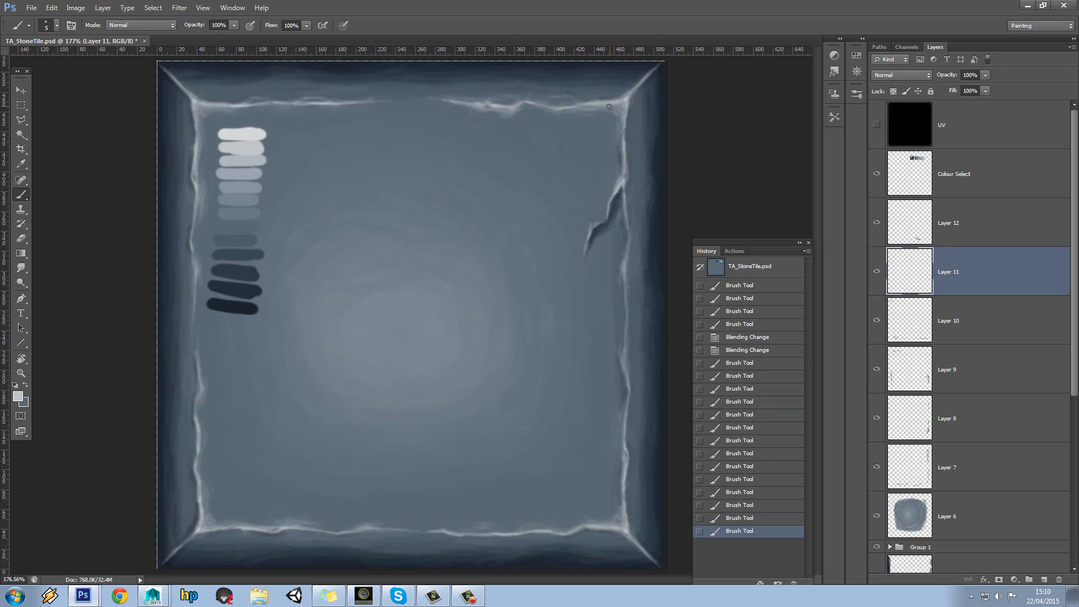
# Lower the opacity of Layer 12 to 77%
pyautogui.click(967, 223)
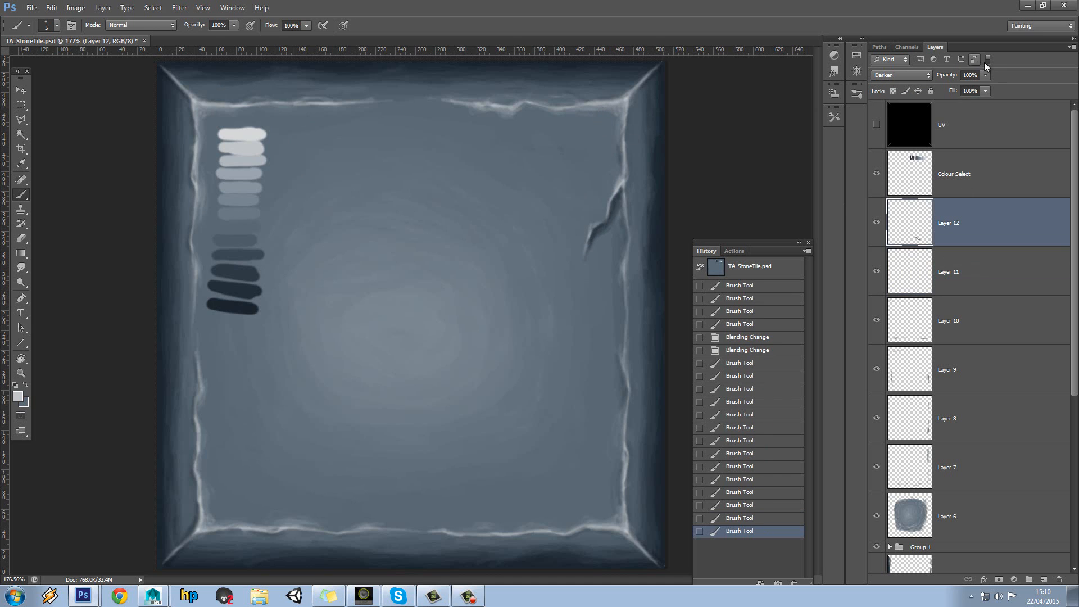
pyautogui.click(985, 75)
pyautogui.moveTo(970, 89); pyautogui.dragTo(968, 89)
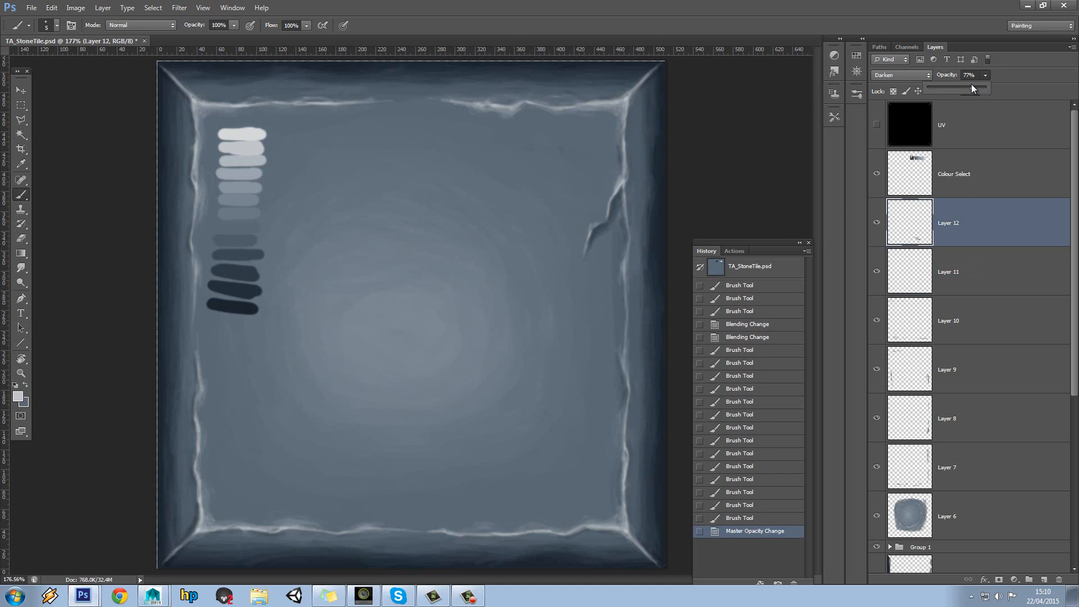
# Dab dark and mid-blue shading on Layer 12 where the crack meets the tile's edge highlight
pyautogui.keyDown('alt'); pyautogui.click(233, 244); pyautogui.keyUp('alt')
pyautogui.keyDown('alt'); pyautogui.click(233, 243); pyautogui.keyUp('alt')
pyautogui.click(625, 203)
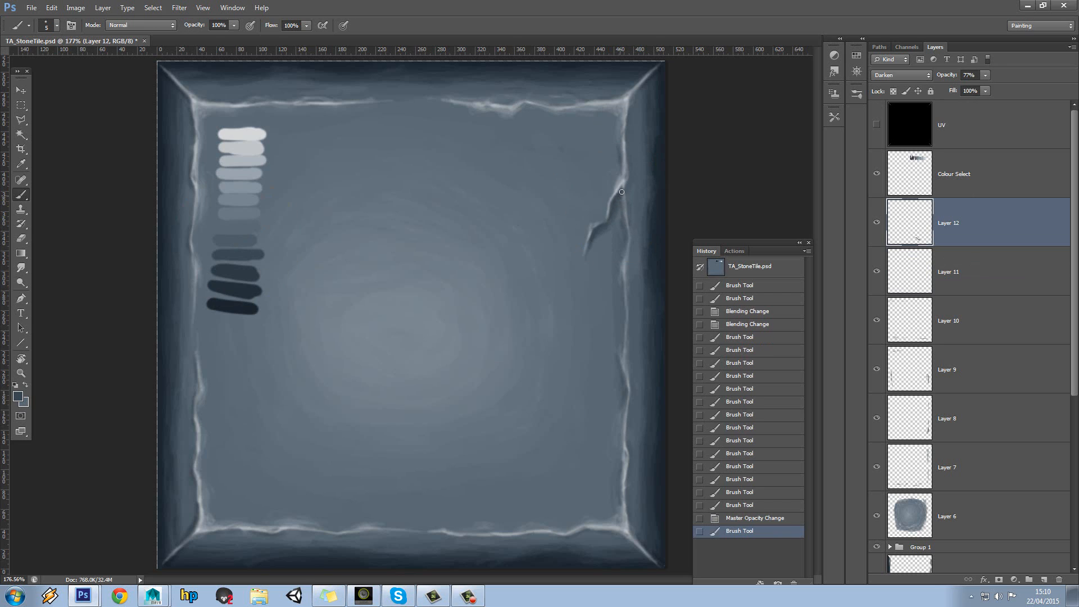
pyautogui.click(624, 186)
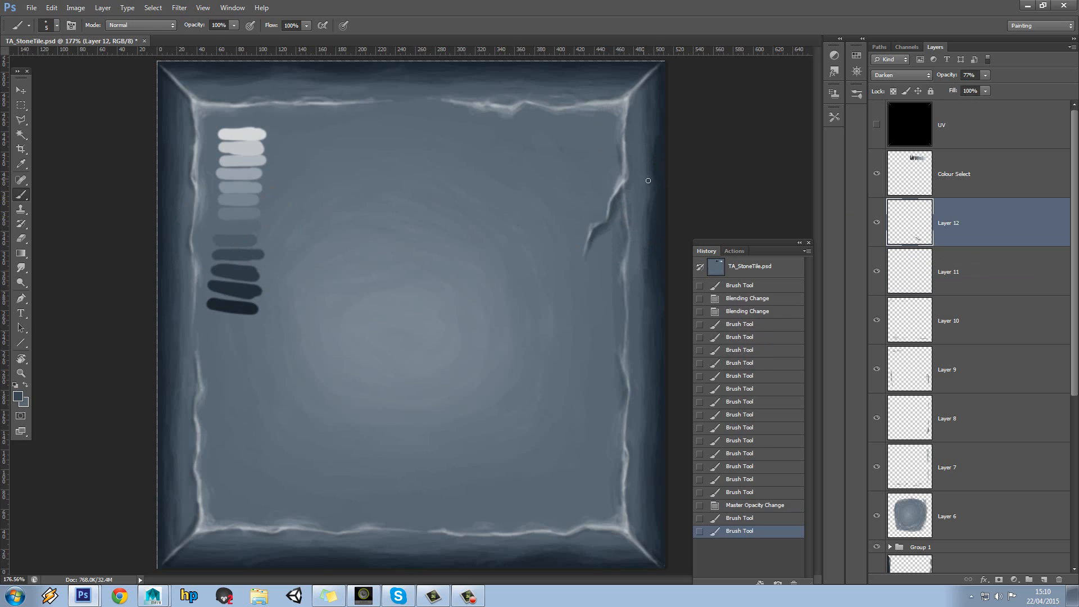
pyautogui.click(624, 197)
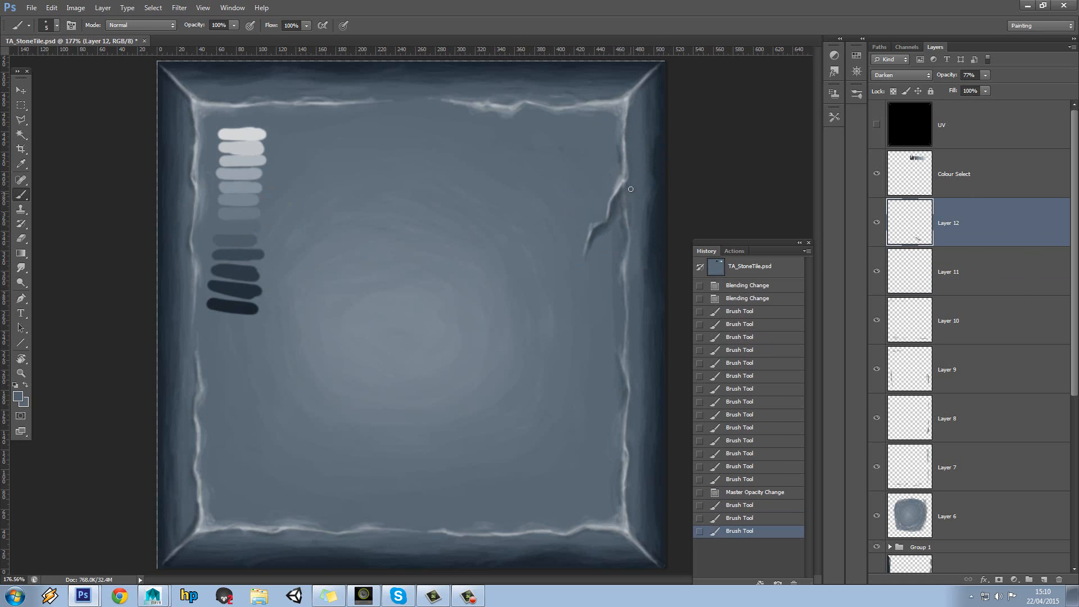
pyautogui.click(634, 187)
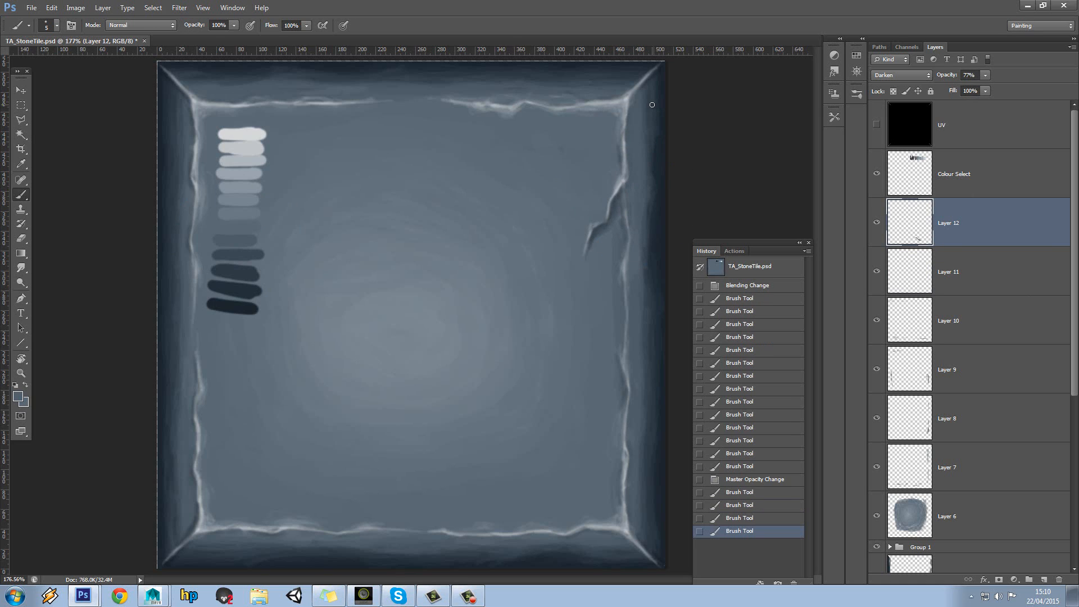
# Add a new layer between Layer 11 and Layer 10 and paint mid-blue over the edge highlight beside the crack's upper end
pyautogui.click(1044, 579)
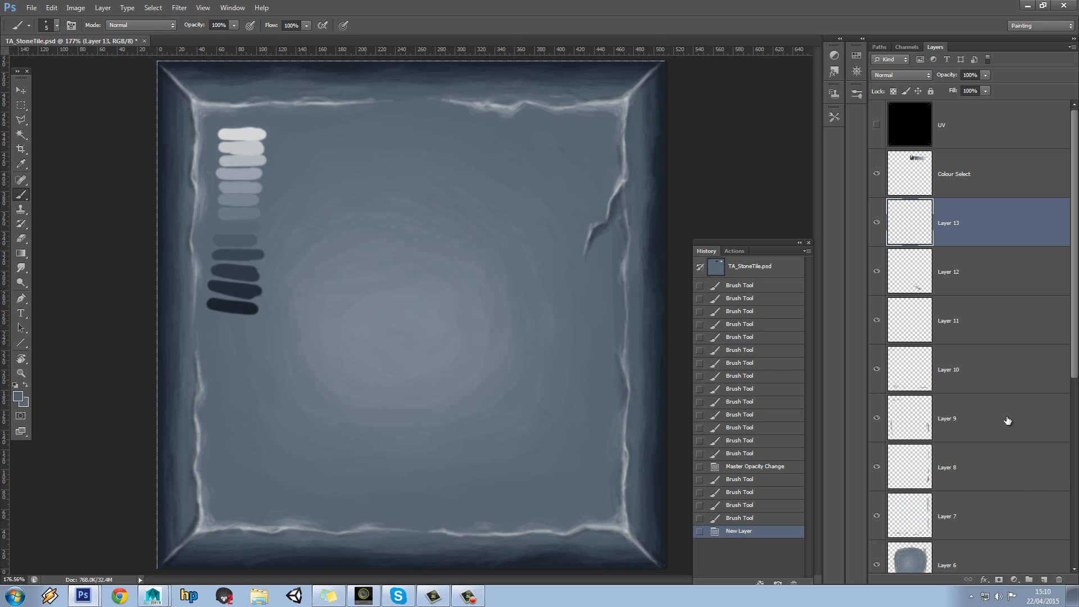
pyautogui.moveTo(958, 228); pyautogui.dragTo(916, 344)
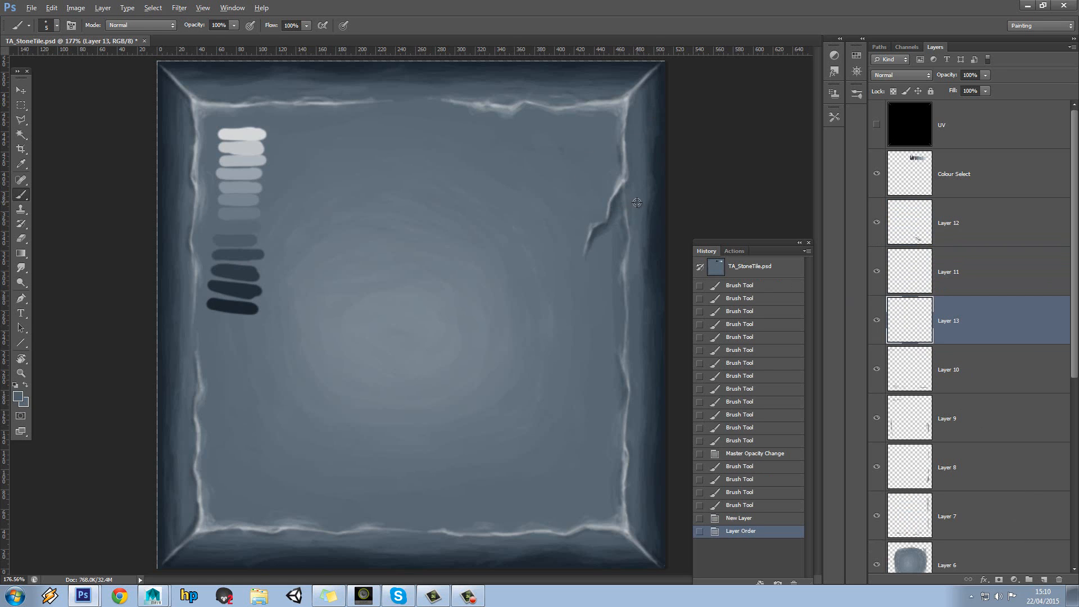
pyautogui.moveTo(629, 207); pyautogui.dragTo(626, 191)
pyautogui.moveTo(627, 201); pyautogui.dragTo(630, 186)
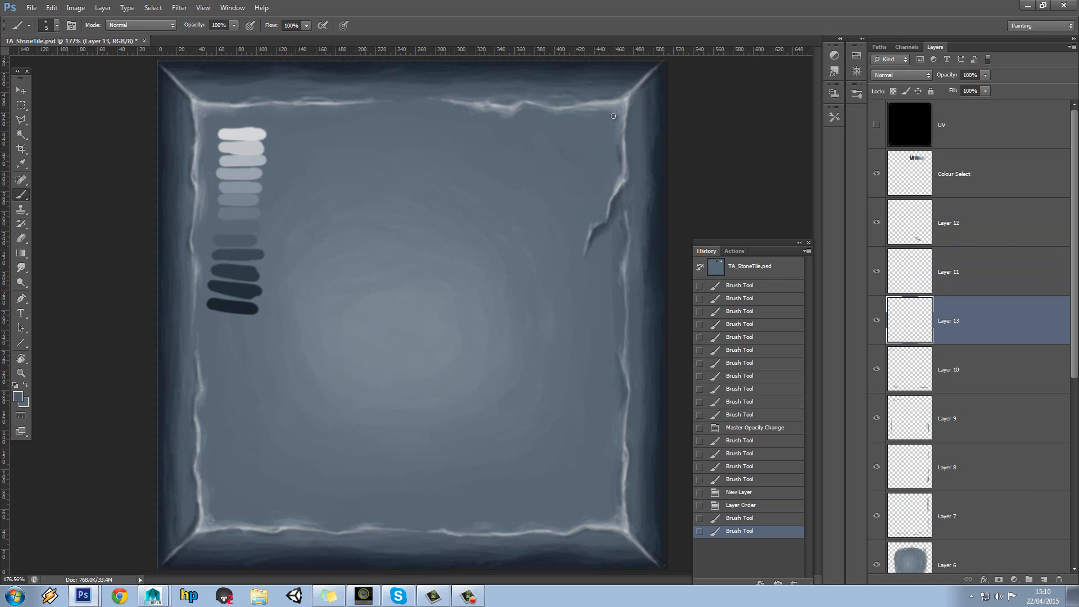
# On Layer 12, paint a small dark chip beside the crack's upper end with the second-darkest swatch
pyautogui.keyDown('alt'); pyautogui.click(225, 292); pyautogui.keyUp('alt')
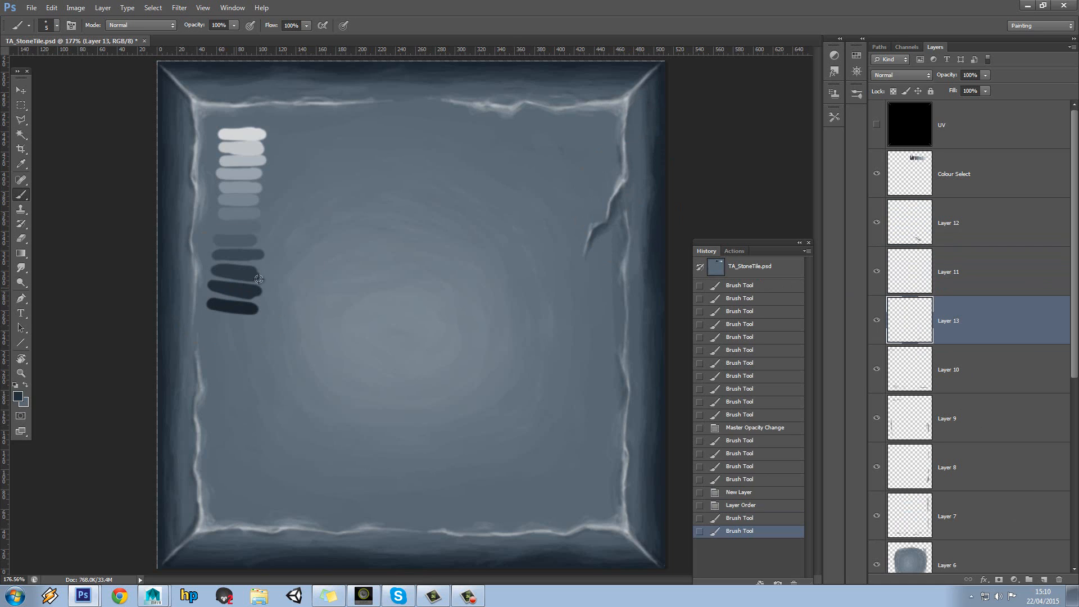
pyautogui.click(877, 223)
pyautogui.click(877, 222)
pyautogui.click(918, 212)
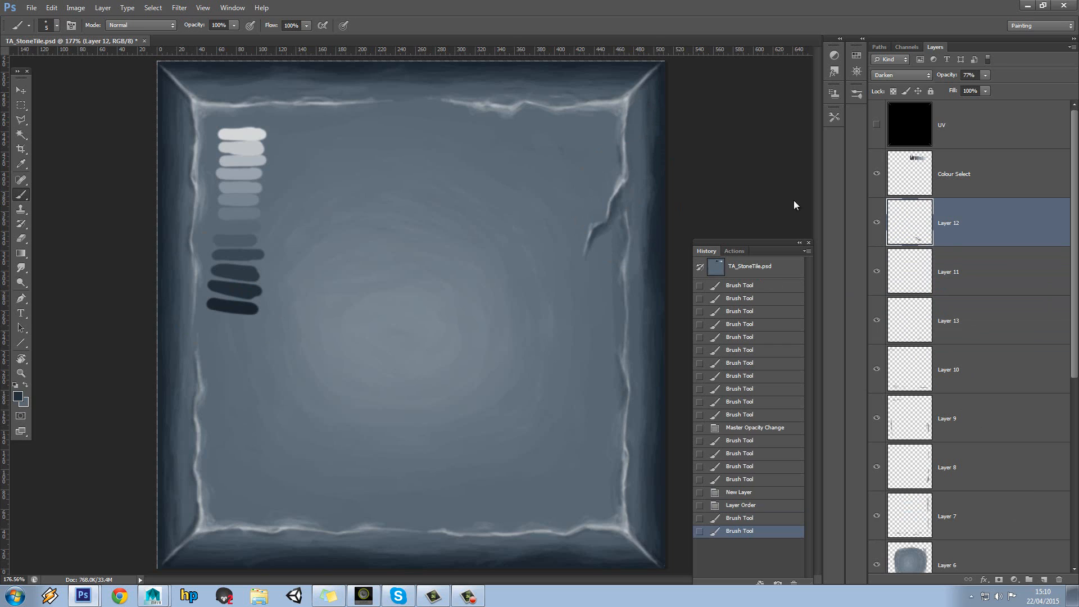
pyautogui.click(629, 191)
pyautogui.click(629, 191)
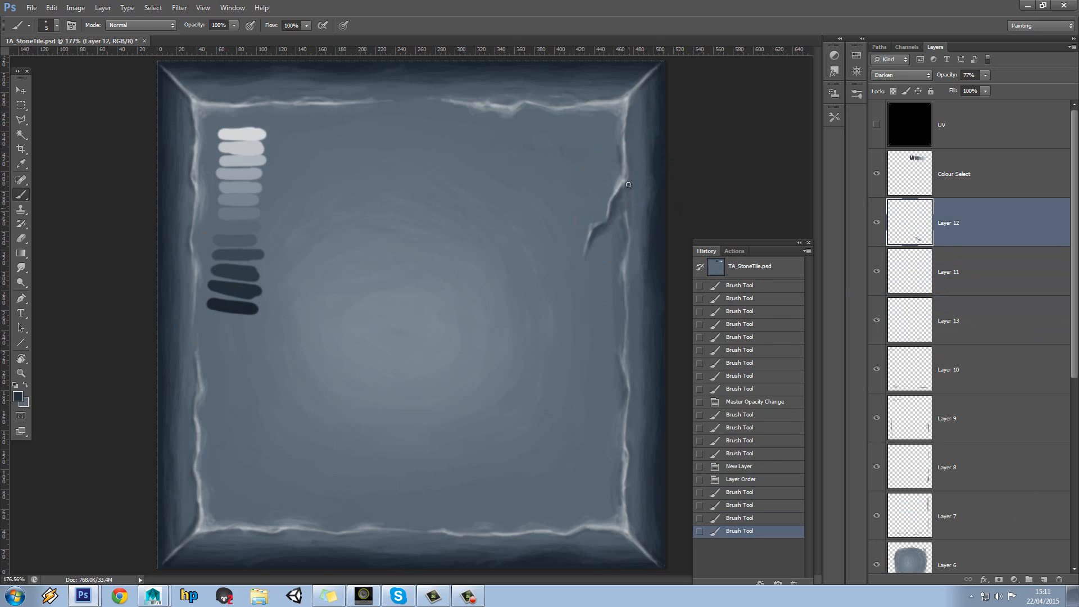
pyautogui.click(629, 192)
pyautogui.click(632, 202)
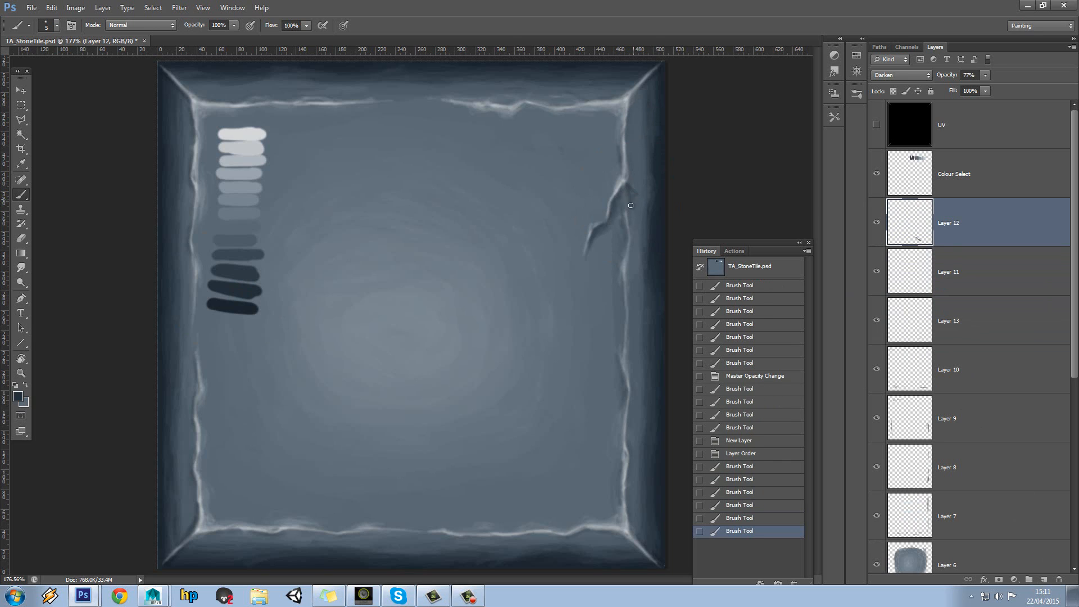
pyautogui.click(626, 204)
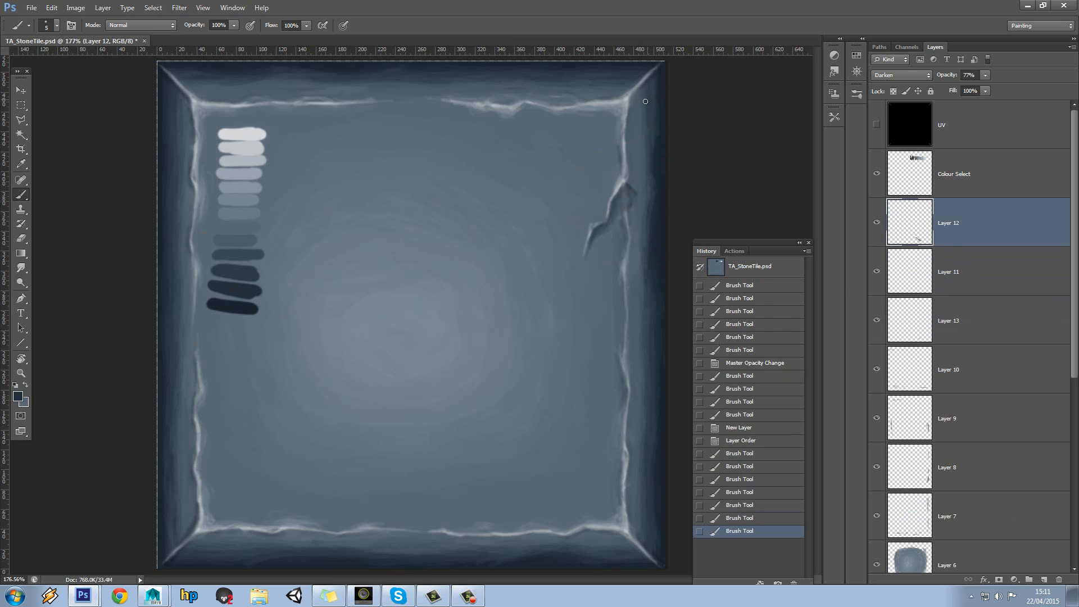
# With the lightest swatch, paint a thin highlight on Layer 11 around the upper rim of the chip beside the crack
pyautogui.keyDown('alt'); pyautogui.click(248, 133); pyautogui.keyUp('alt')
pyautogui.click(628, 185)
pyautogui.click(626, 183)
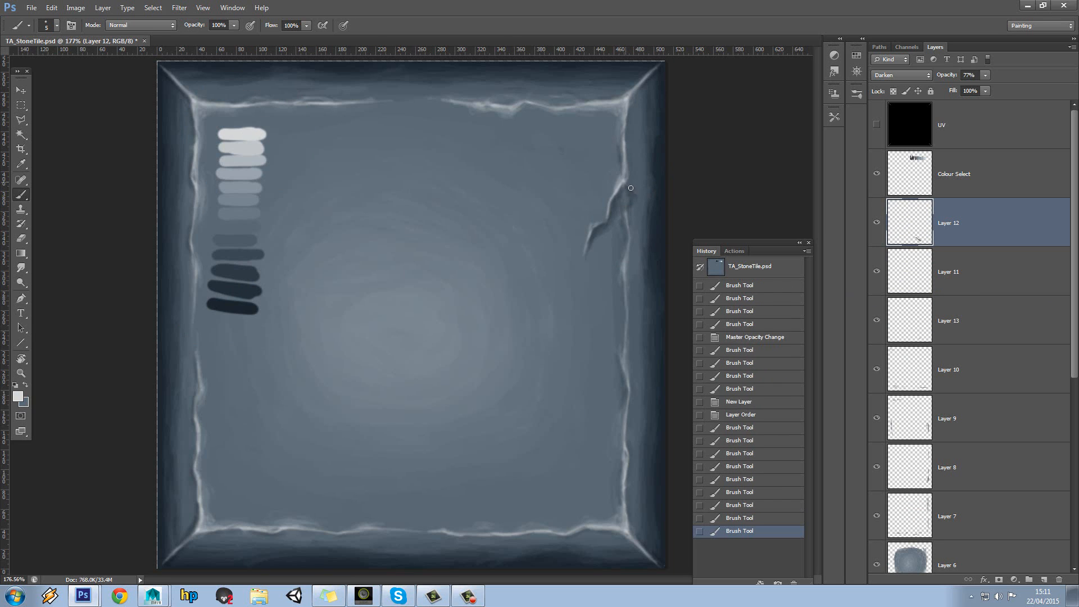
pyautogui.click(631, 188)
pyautogui.click(959, 266)
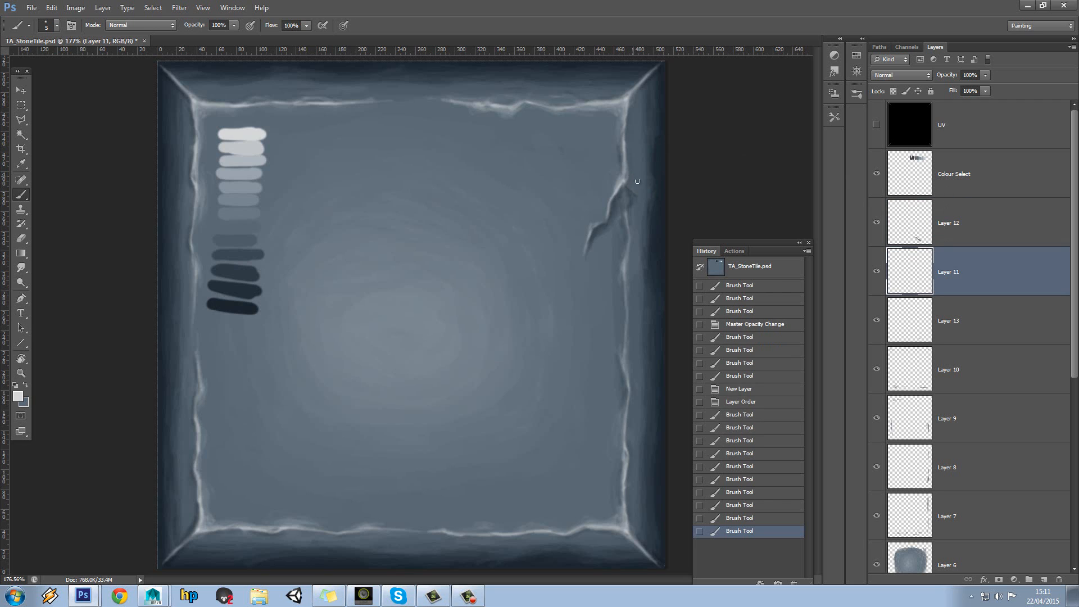
pyautogui.click(628, 185)
pyautogui.click(629, 188)
pyautogui.click(631, 190)
pyautogui.click(633, 194)
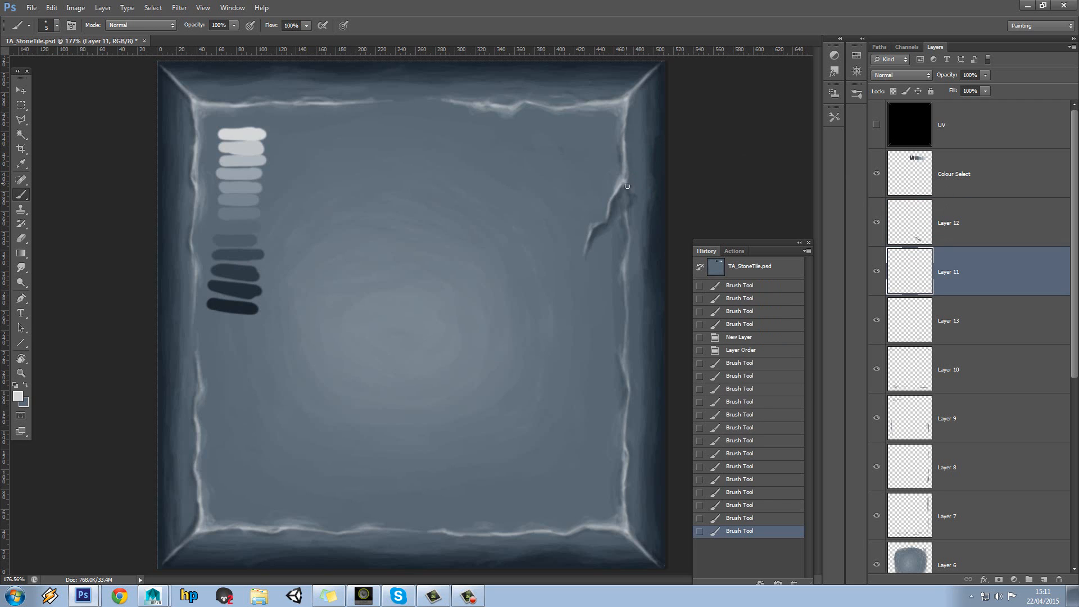
pyautogui.click(636, 195)
pyautogui.click(638, 193)
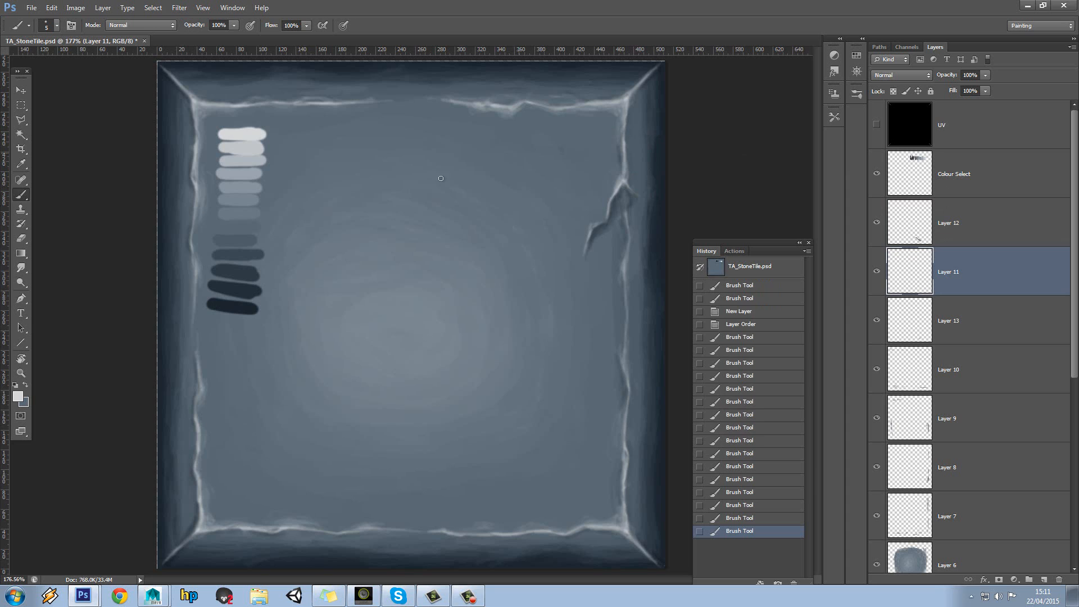
# On Layer 12, darken the inside of the chip under its highlight with the darkest and a dark slate swatch
pyautogui.keyDown('alt'); pyautogui.click(240, 308); pyautogui.keyUp('alt')
pyautogui.click(931, 233)
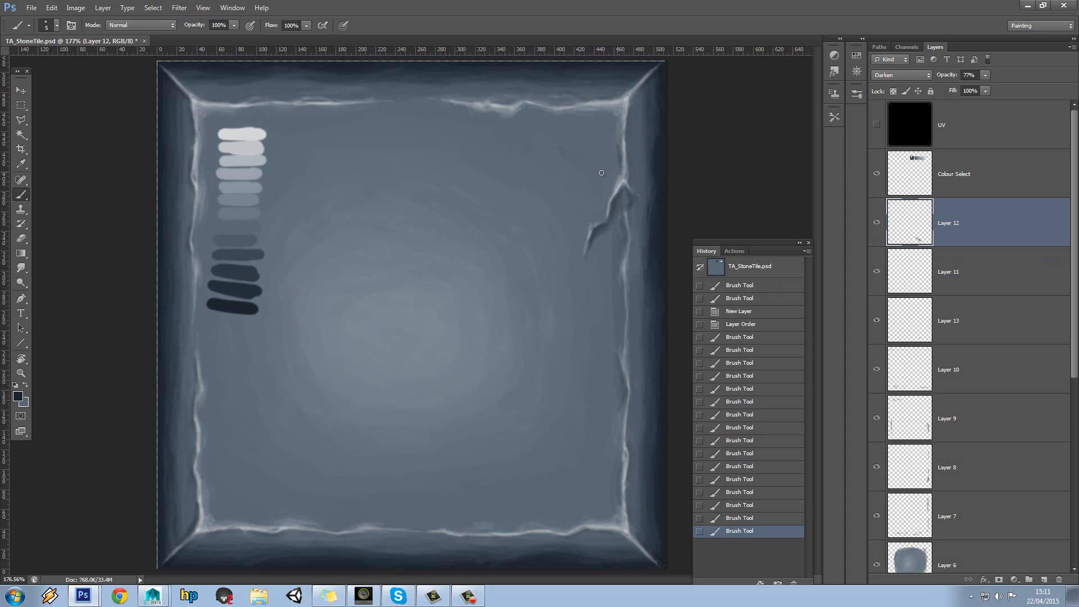
pyautogui.moveTo(622, 193); pyautogui.dragTo(632, 199)
pyautogui.moveTo(628, 197); pyautogui.dragTo(631, 209)
pyautogui.keyDown('alt'); pyautogui.click(242, 274); pyautogui.keyUp('alt')
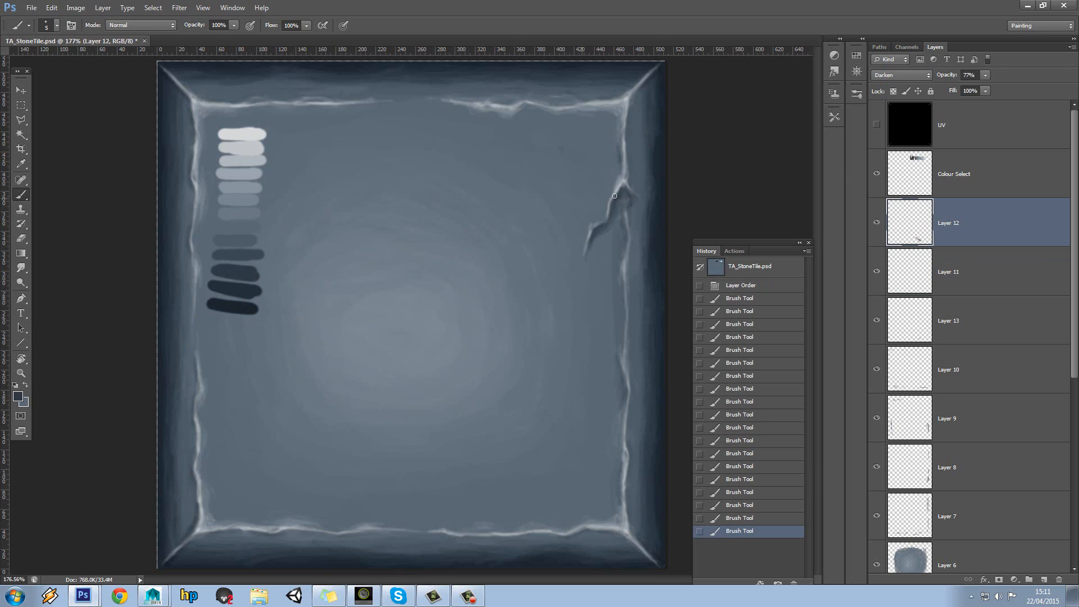
pyautogui.moveTo(626, 198); pyautogui.dragTo(634, 201)
# Set the opacity of Layer 12 to 69% and save the texture document
pyautogui.click(963, 88)
pyautogui.moveTo(976, 88); pyautogui.dragTo(977, 87)
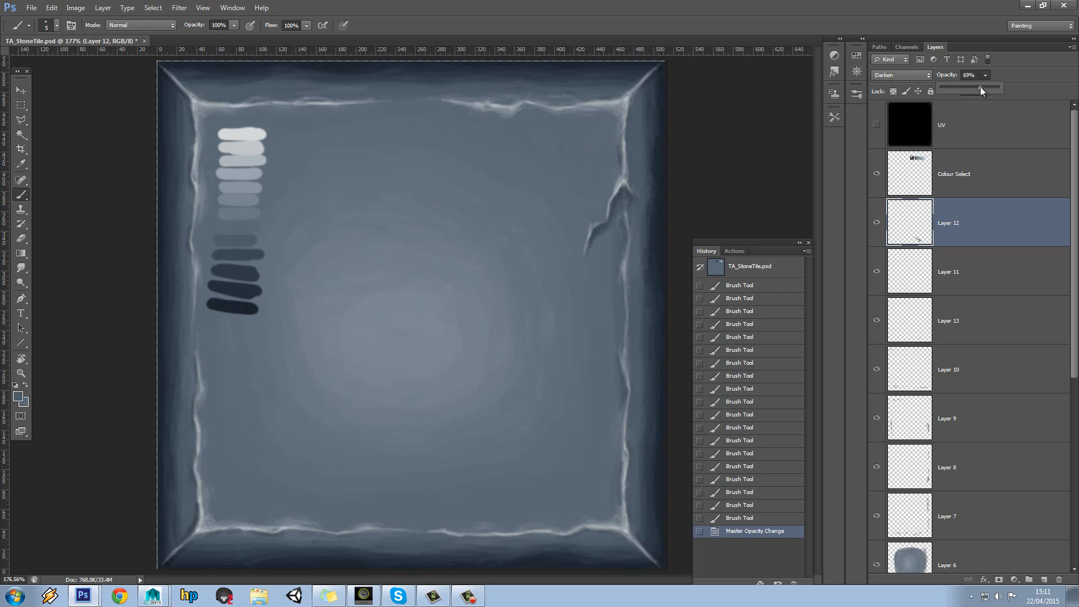
pyautogui.click(540, 198)
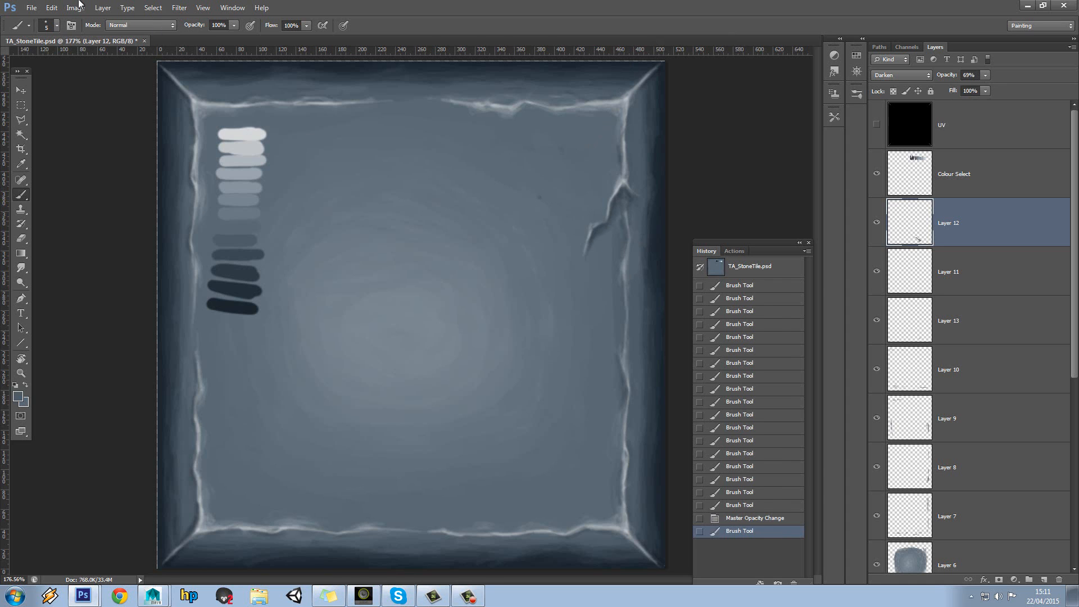
pyautogui.click(52, 8)
pyautogui.moveTo(32, 7)
pyautogui.click(61, 134)
# Switch to Maya and reload TA_StoneTile.psd in the file node feeding the Color of the tiles' lambert3 material
pyautogui.click(153, 595)
pyautogui.click(480, 392)
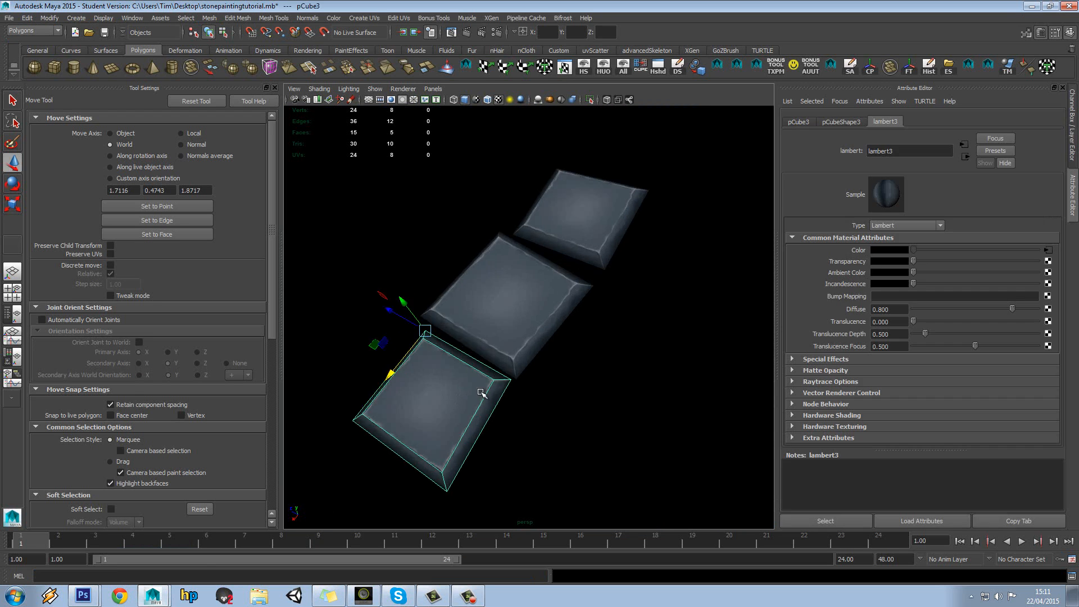
pyautogui.scroll(3, 482, 392)
pyautogui.moveTo(481, 392); pyautogui.dragTo(543, 356)
pyautogui.click(1048, 250)
pyautogui.click(897, 303)
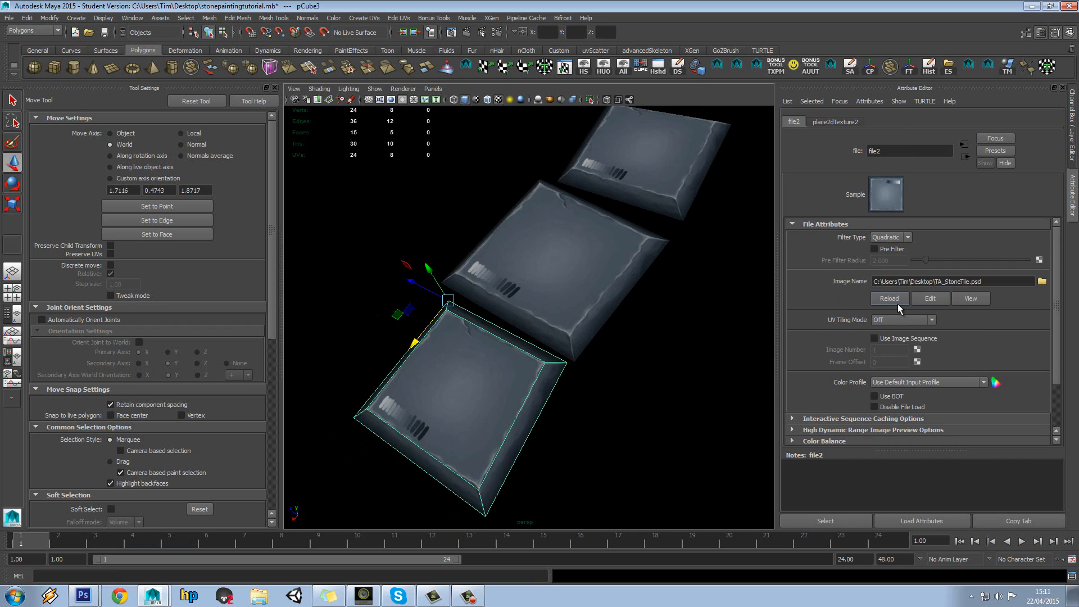
# Examine the reloaded crack texture on the three tiles up close and from afar, and select the middle tile
pyautogui.click(734, 332)
pyautogui.scroll(4, 631, 337)
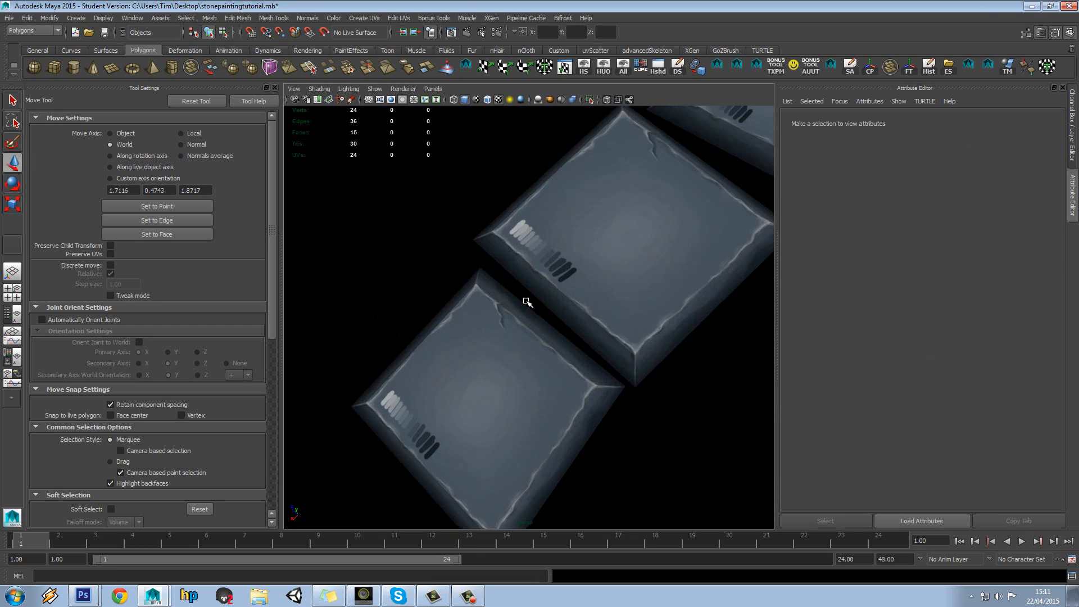
pyautogui.scroll(-4, 619, 264)
pyautogui.click(622, 272)
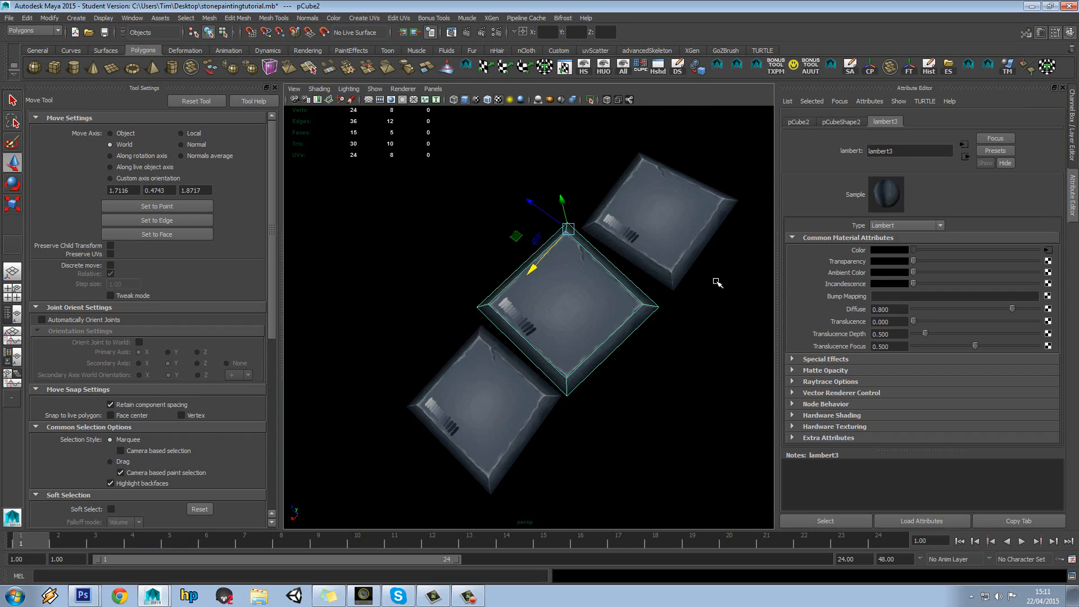
# Rotate the upper tile half a turn and move it back into place at the end of the row
pyautogui.click(687, 247)
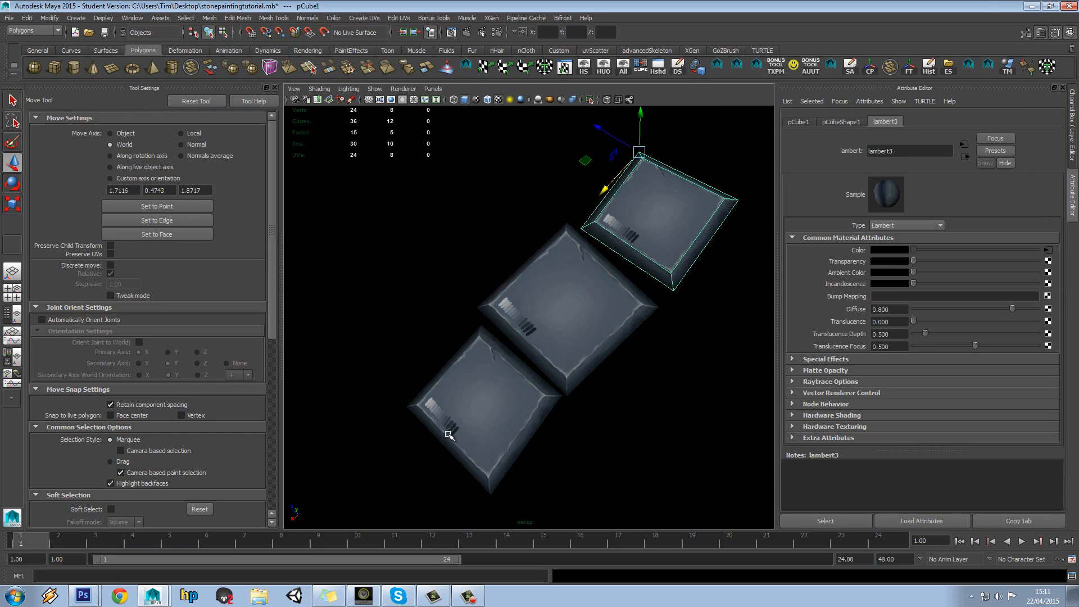
pyautogui.press('e')
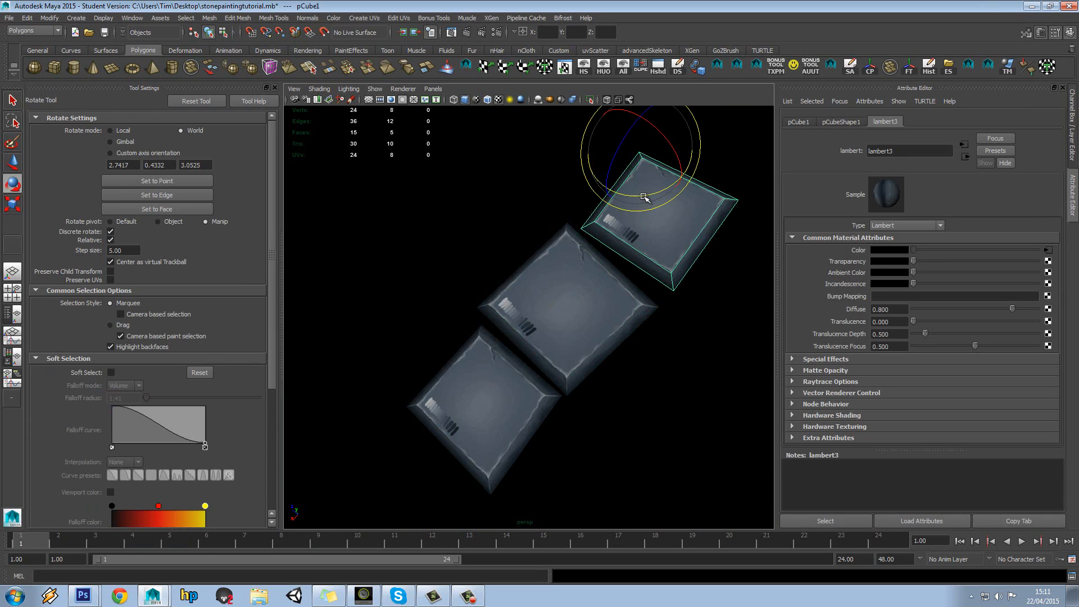
pyautogui.moveTo(643, 197); pyautogui.dragTo(499, 157)
pyautogui.press('w')
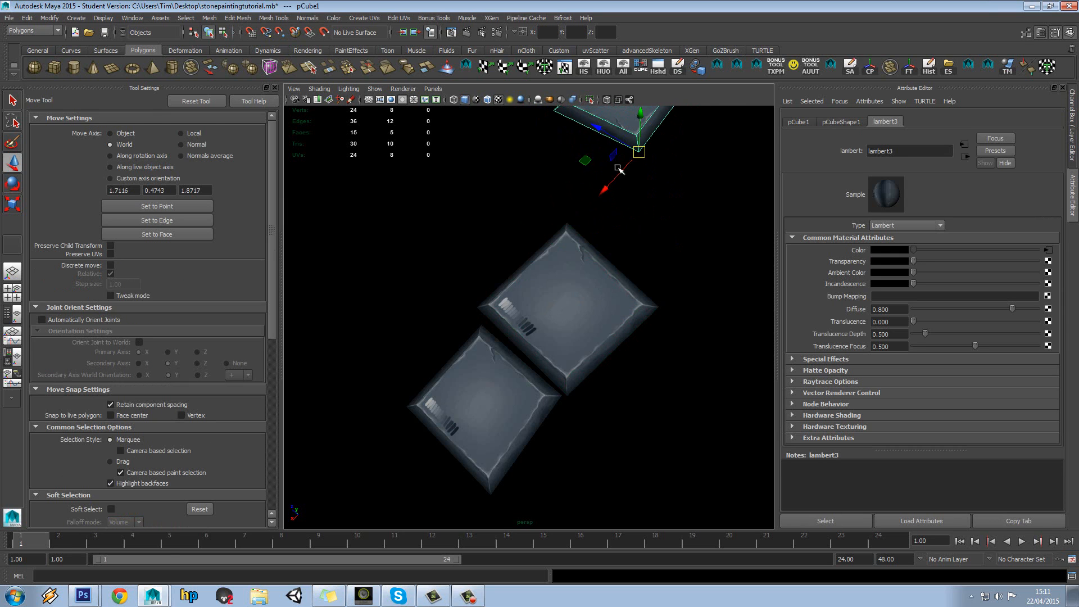
pyautogui.moveTo(619, 168)
pyautogui.mouseDown()
pyautogui.moveTo(610, 231)
pyautogui.moveTo(554, 308)
pyautogui.mouseUp()
pyautogui.moveTo(539, 259); pyautogui.dragTo(621, 296)
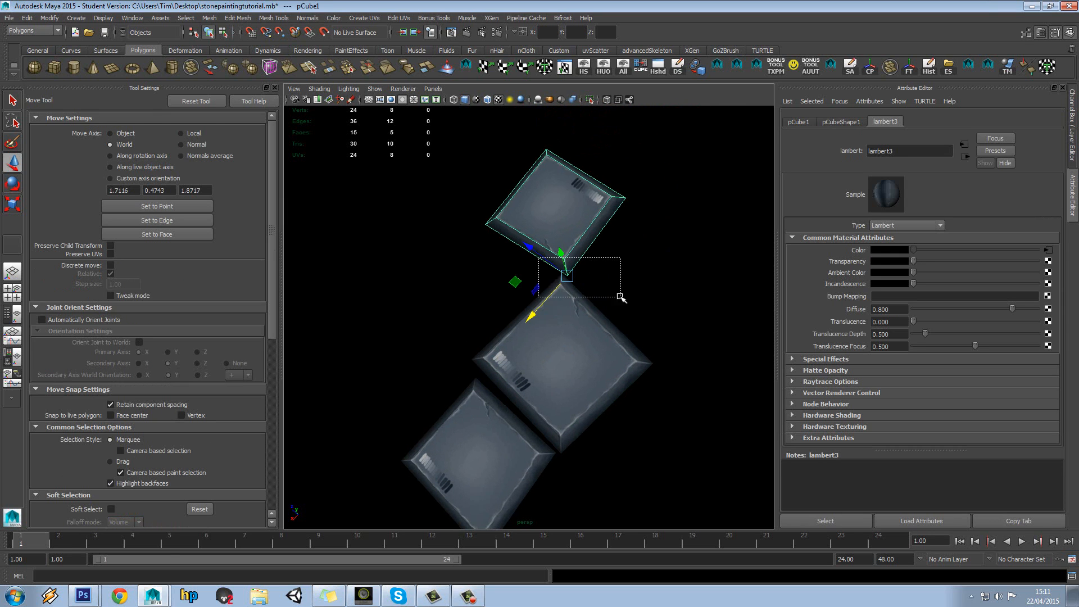
pyautogui.moveTo(554, 276); pyautogui.dragTo(634, 362)
# Rotate the middle tile a quarter turn, move it back between the other two tiles, and deselect it
pyautogui.click(574, 389)
pyautogui.press('e')
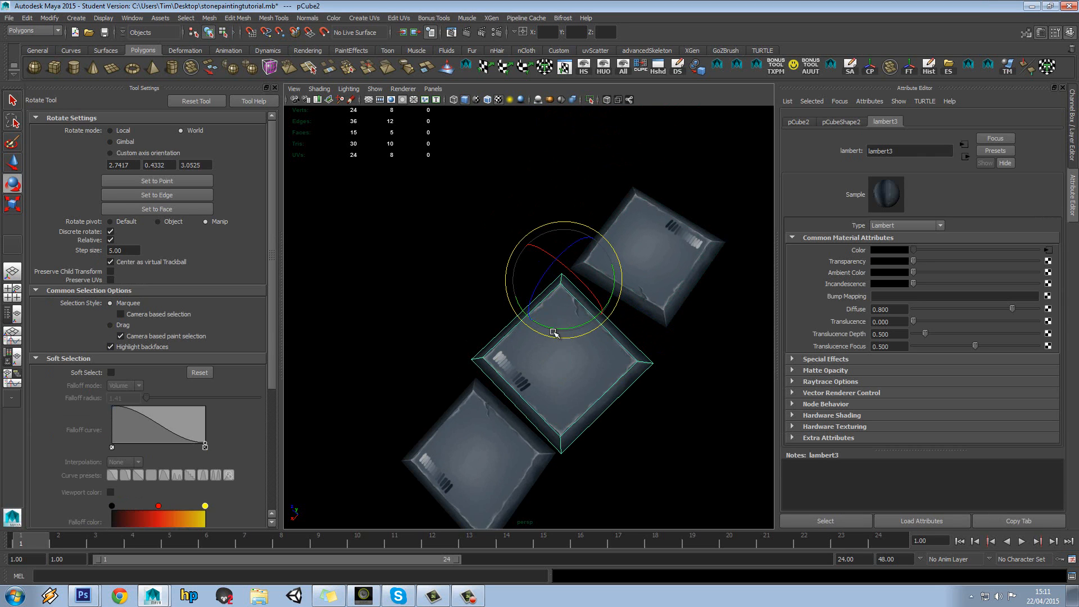
pyautogui.moveTo(553, 333); pyautogui.dragTo(625, 315)
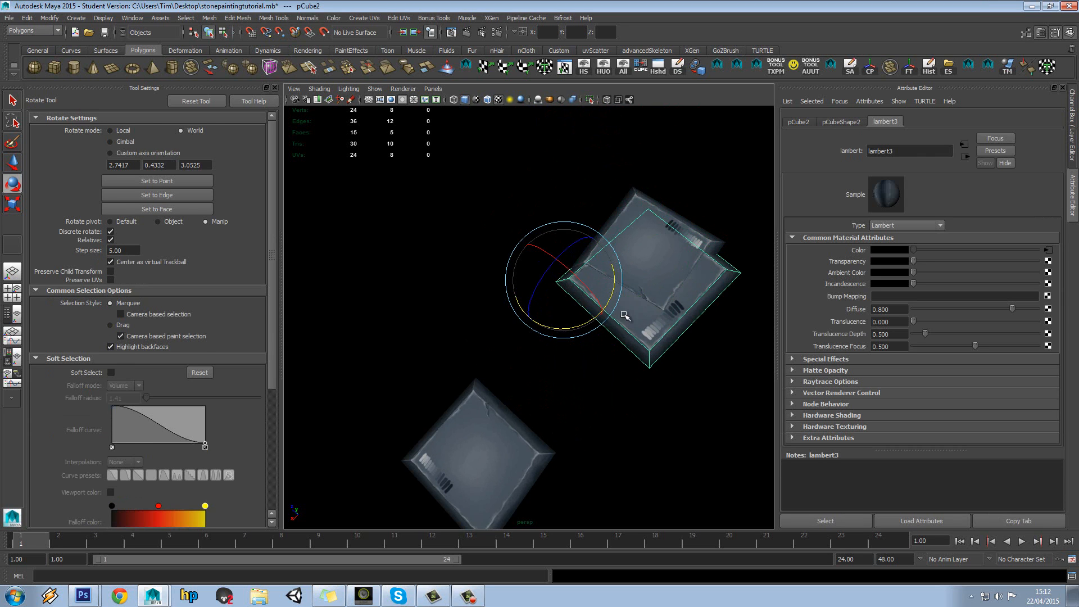
pyautogui.press('w')
pyautogui.moveTo(527, 322); pyautogui.dragTo(444, 372)
pyautogui.click(395, 269)
pyautogui.moveTo(397, 270); pyautogui.dragTo(456, 273)
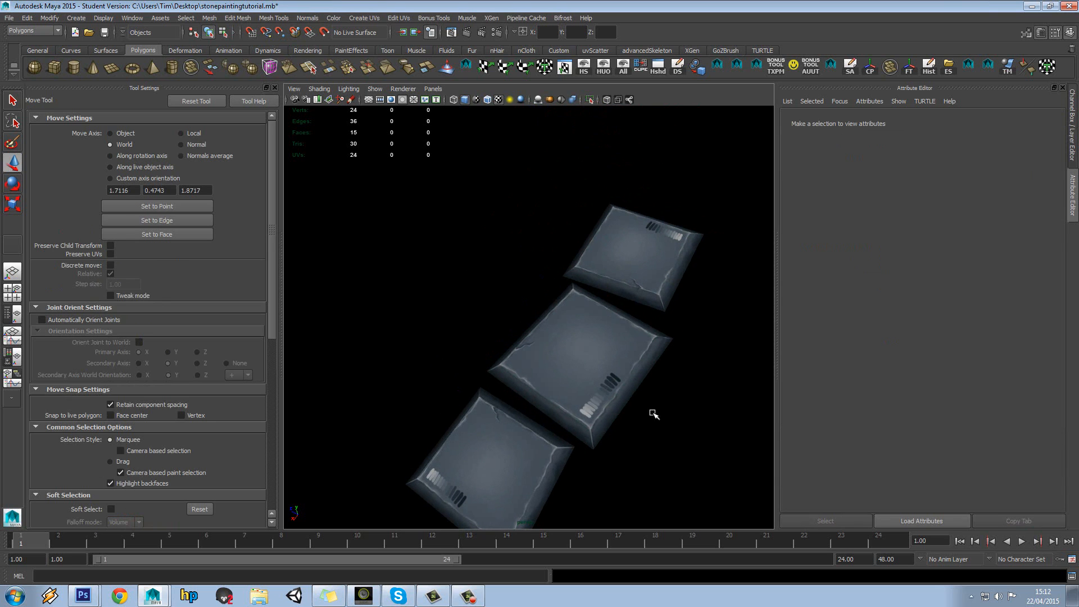
# Switch to Photoshop and erase the stray dark speck on Layer 12, on the flat stone near the crack
pyautogui.moveTo(83, 595)
pyautogui.click(89, 566)
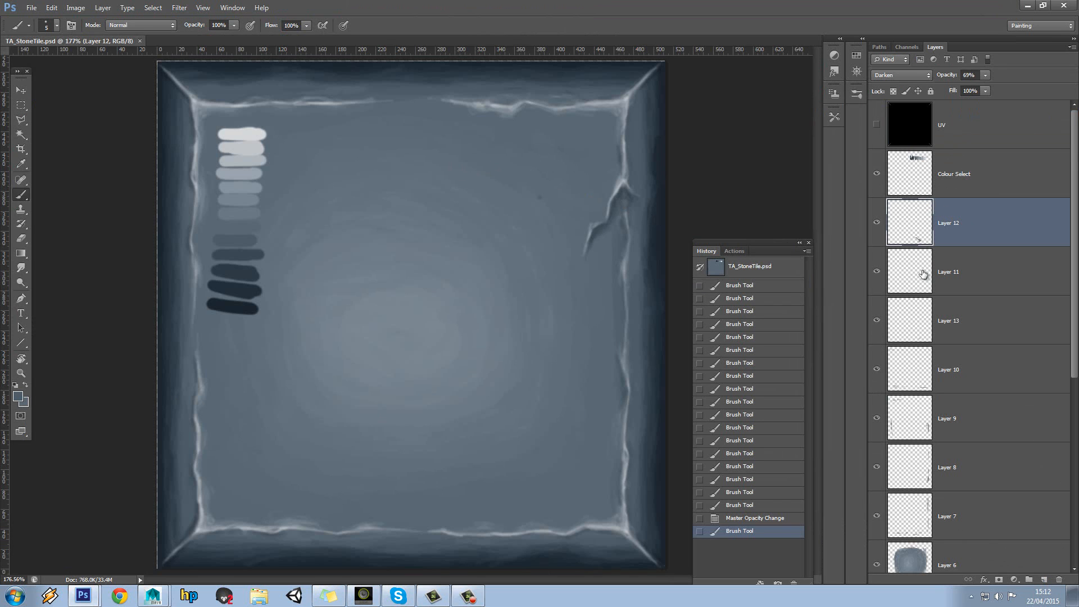
pyautogui.click(879, 230)
pyautogui.click(879, 230)
pyautogui.press('e')
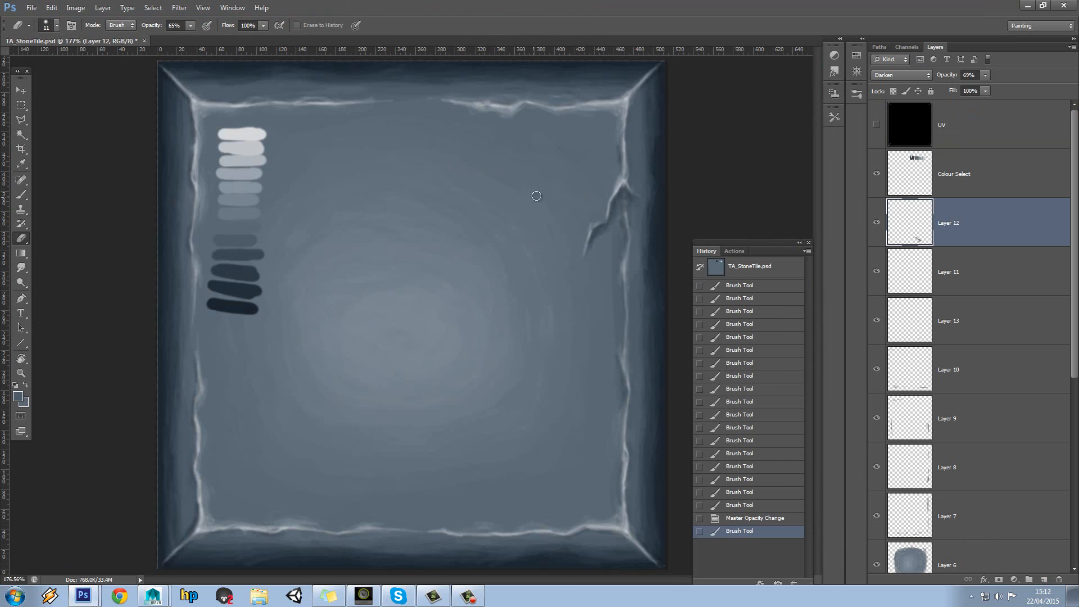
pyautogui.moveTo(539, 199); pyautogui.dragTo(577, 308)
pyautogui.click(21, 195)
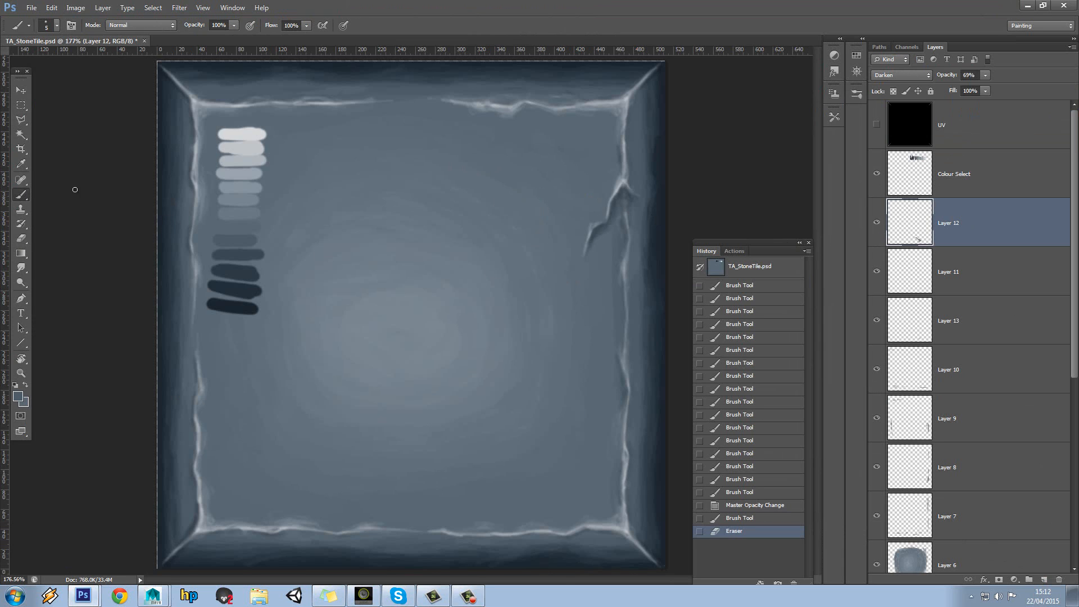
# Sample the lightest swatch, and move the swatch column on the Colour Select layer toward the middle of the tile
pyautogui.click(885, 276)
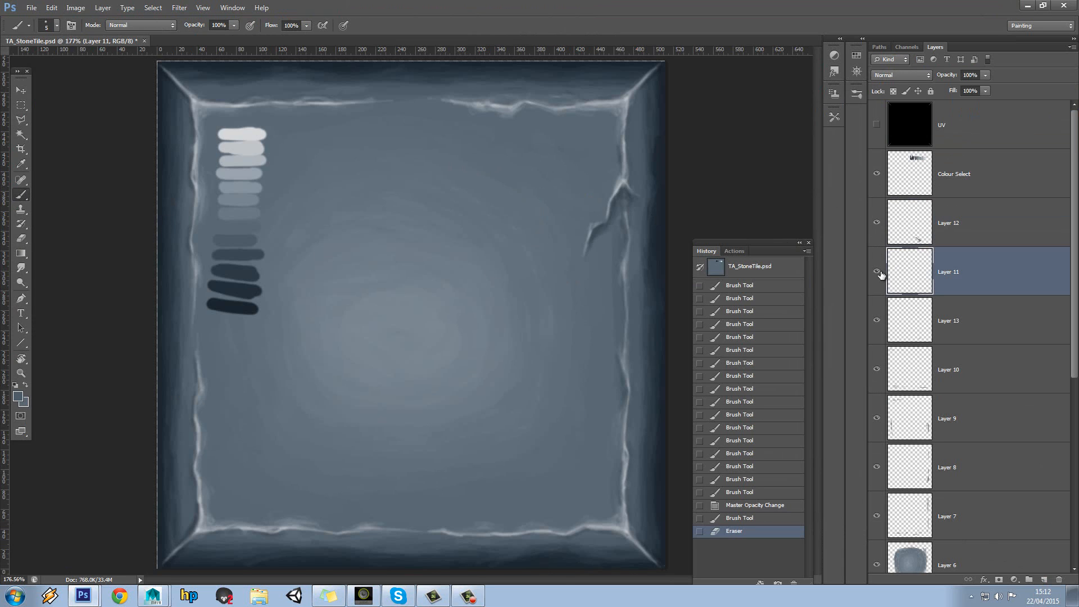
pyautogui.click(878, 274)
pyautogui.click(878, 273)
pyautogui.keyDown('alt'); pyautogui.click(241, 134); pyautogui.keyUp('alt')
pyautogui.click(964, 169)
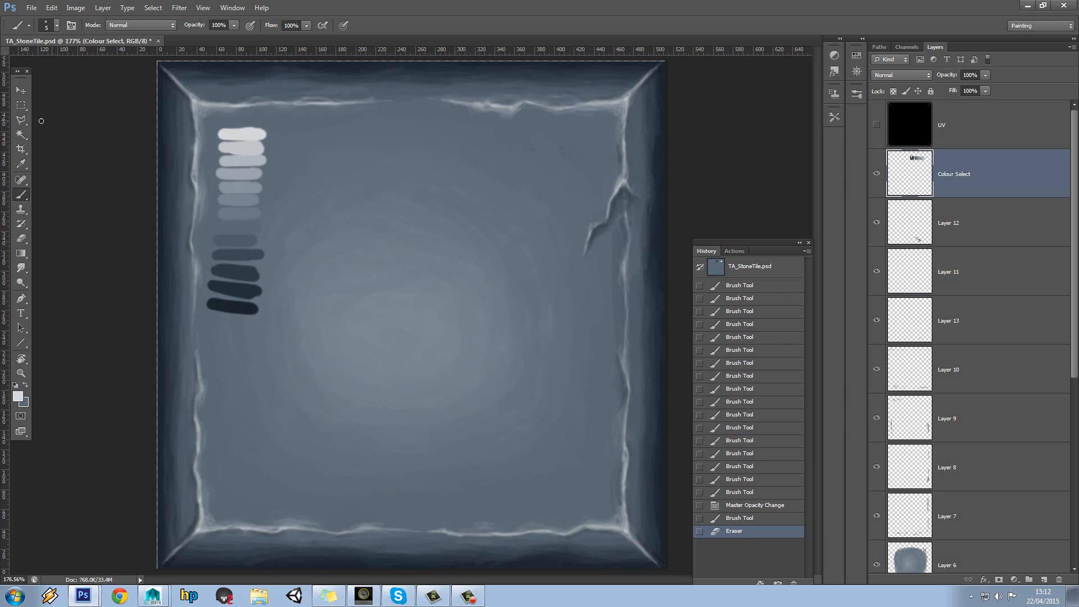
pyautogui.press('v')
pyautogui.moveTo(271, 181); pyautogui.dragTo(412, 194)
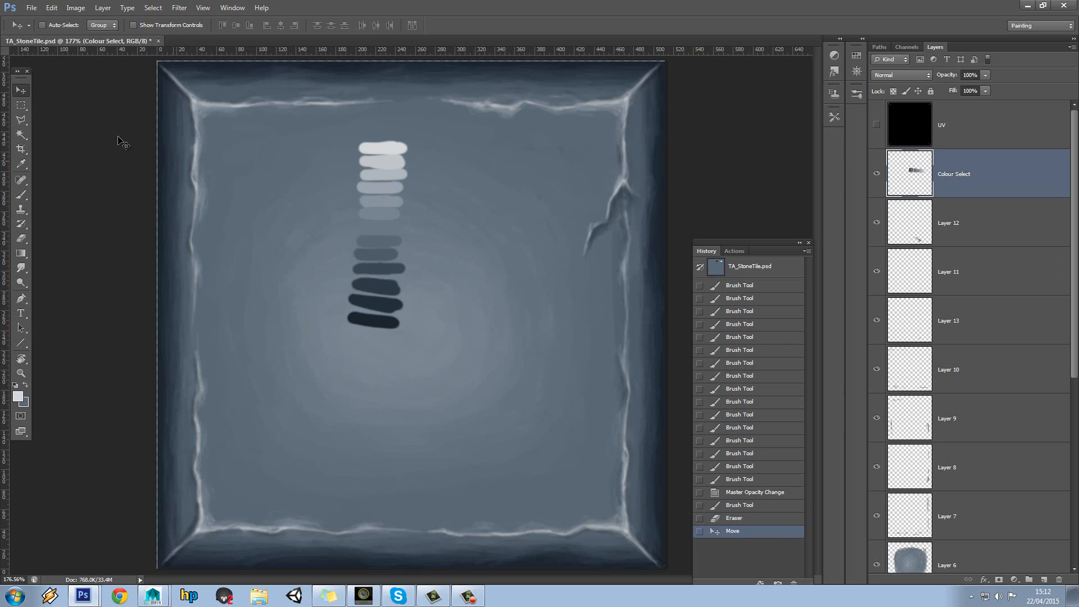
pyautogui.click(21, 195)
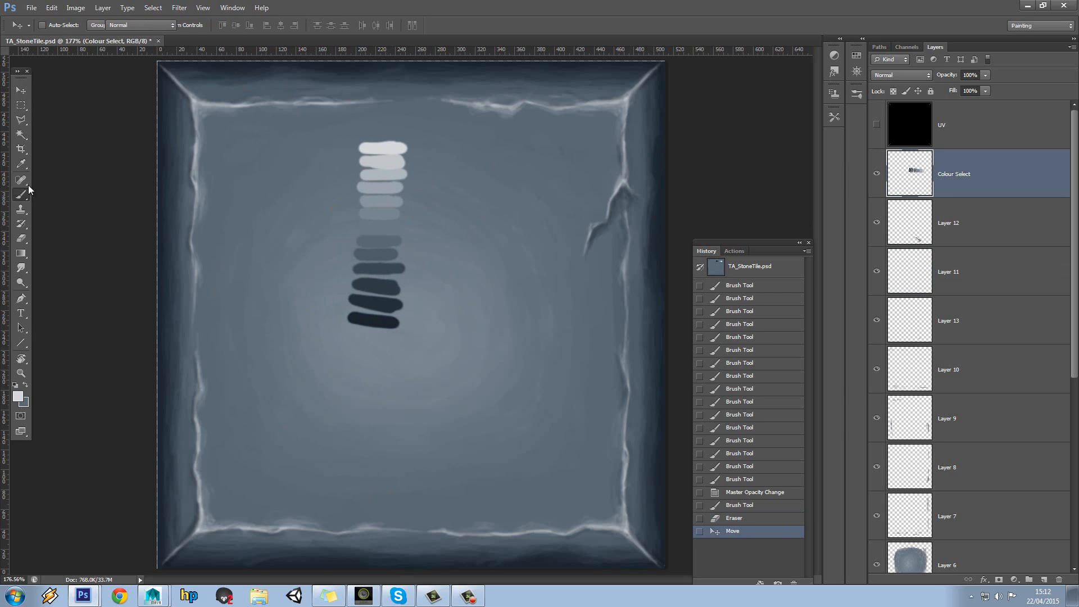
# On Layer 11, paint a light diagonal crack line inward from the tile's upper edge near its upper-left corner
pyautogui.click(878, 273)
pyautogui.click(877, 270)
pyautogui.click(878, 271)
pyautogui.click(878, 272)
pyautogui.click(955, 269)
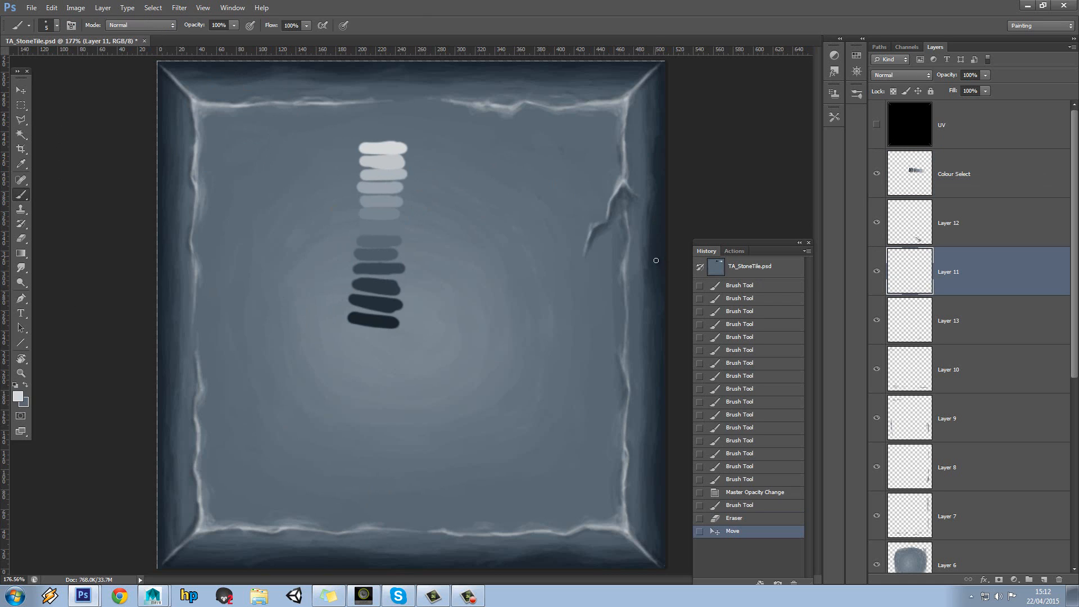
pyautogui.moveTo(272, 106); pyautogui.dragTo(266, 110)
pyautogui.moveTo(271, 105); pyautogui.dragTo(242, 136)
pyautogui.moveTo(254, 126); pyautogui.dragTo(256, 125)
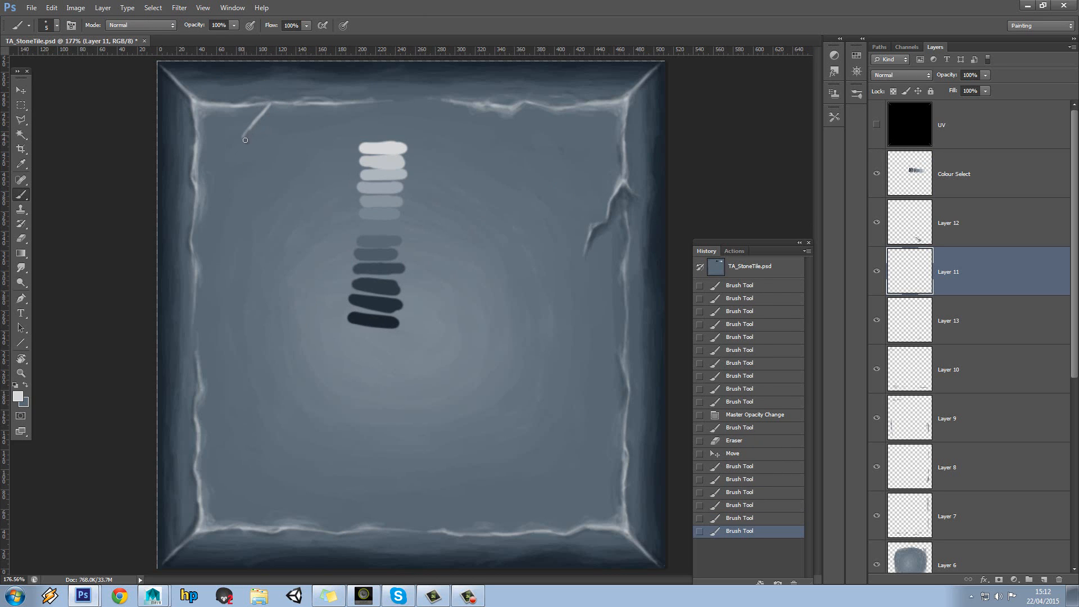
# Extend the light crack down the tile face with a jagged main line and a short side branch
pyautogui.moveTo(243, 137); pyautogui.dragTo(240, 243)
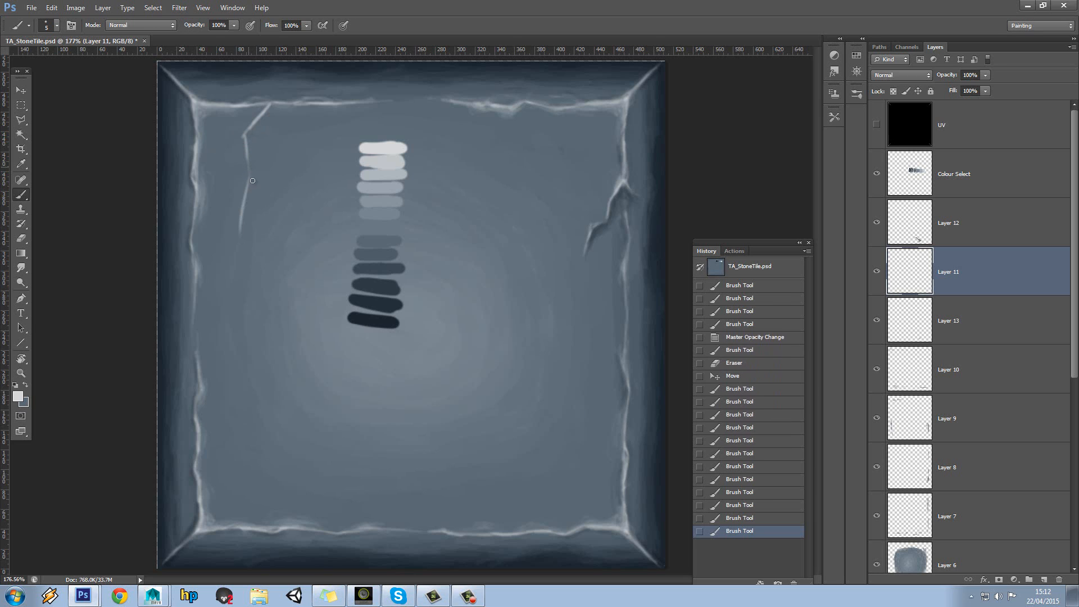
pyautogui.moveTo(250, 176)
pyautogui.mouseDown()
pyautogui.moveTo(261, 223)
pyautogui.moveTo(241, 244)
pyautogui.moveTo(245, 258)
pyautogui.mouseUp()
pyautogui.moveTo(242, 247); pyautogui.dragTo(241, 277)
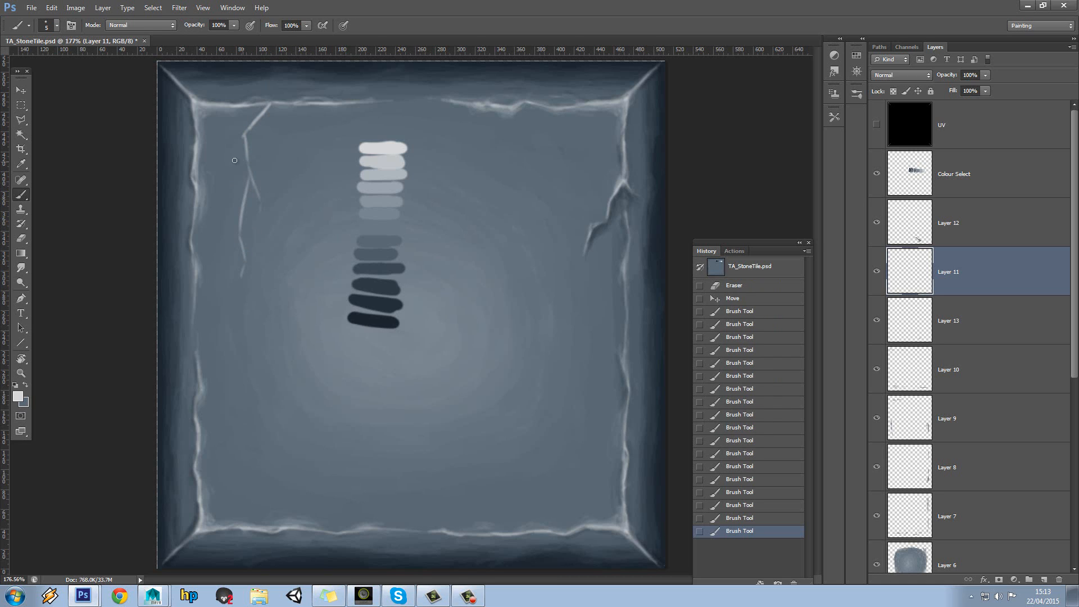
pyautogui.moveTo(262, 111)
pyautogui.mouseDown()
pyautogui.moveTo(242, 137)
pyautogui.moveTo(248, 165)
pyautogui.mouseUp()
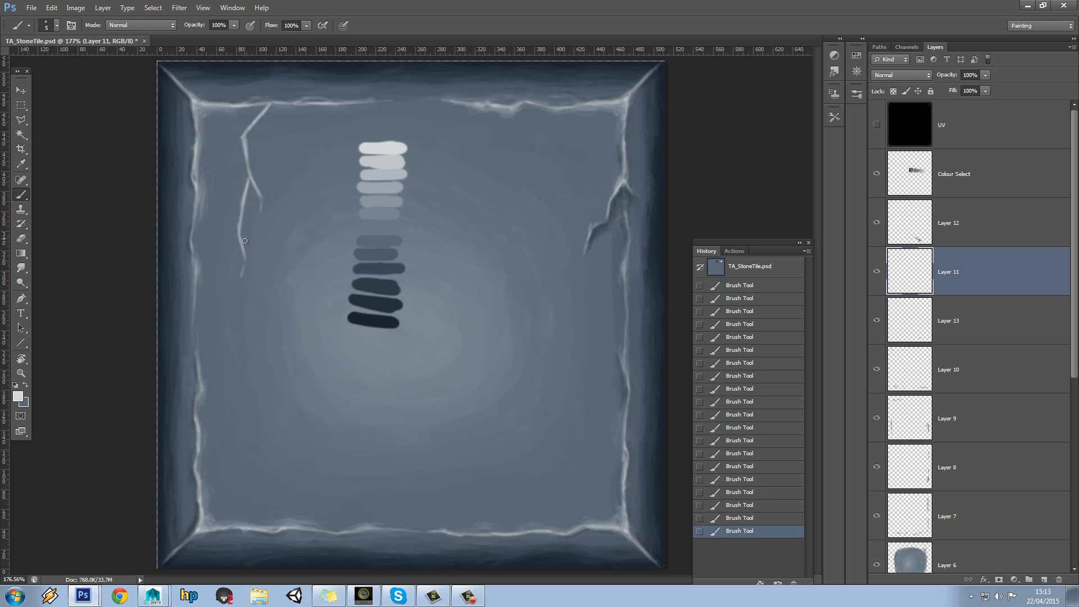
pyautogui.moveTo(244, 265)
pyautogui.mouseDown()
pyautogui.moveTo(242, 282)
pyautogui.moveTo(244, 255)
pyautogui.mouseUp()
# Erase the stray paint around the lower tip of the new crack on Layer 11 with the Eraser
pyautogui.click(24, 243)
pyautogui.moveTo(238, 267); pyautogui.dragTo(238, 276)
pyautogui.moveTo(248, 280); pyautogui.dragTo(249, 273)
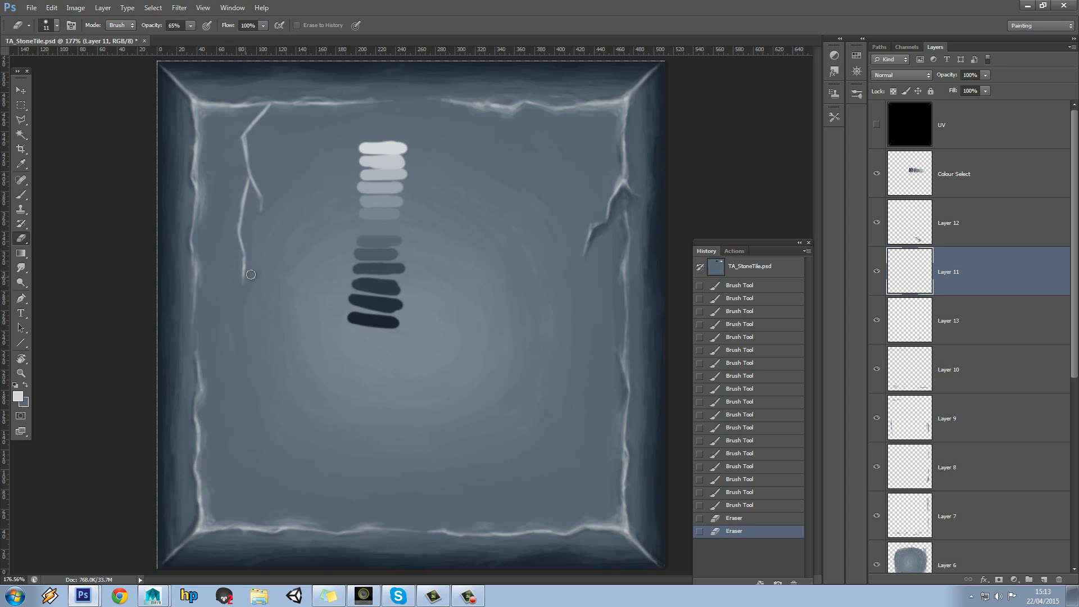
pyautogui.click(253, 302)
# Sample the third-lightest swatch and strengthen the crack's lower line, side branch and upper diagonal on Layer 11
pyautogui.click(21, 194)
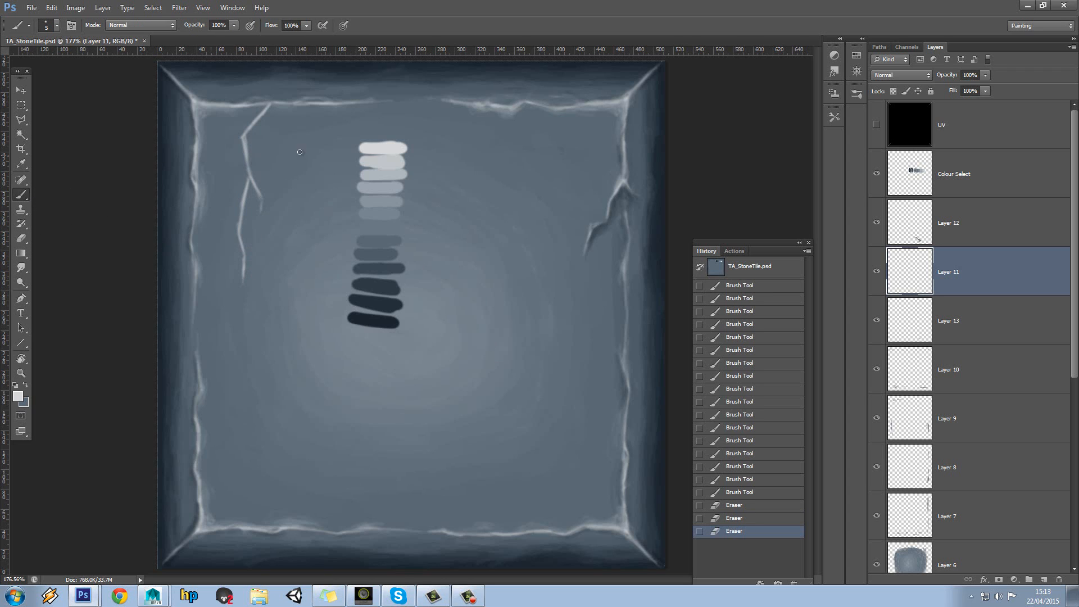
pyautogui.keyDown('alt'); pyautogui.click(381, 175); pyautogui.keyUp('alt')
pyautogui.moveTo(252, 181); pyautogui.dragTo(245, 248)
pyautogui.moveTo(246, 251); pyautogui.dragTo(243, 282)
pyautogui.moveTo(244, 256); pyautogui.dragTo(244, 276)
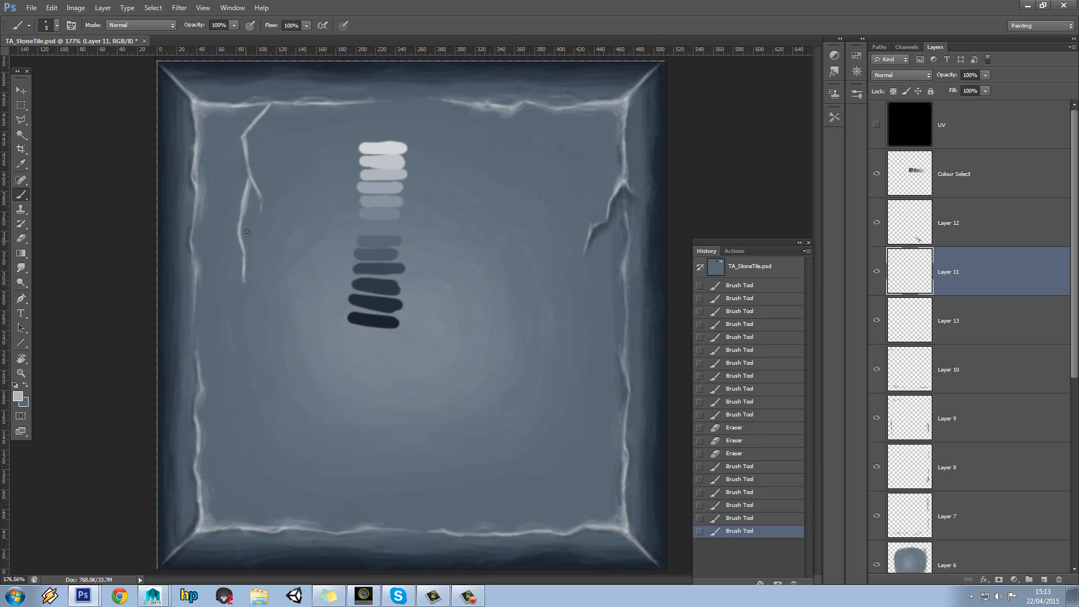
pyautogui.moveTo(261, 210); pyautogui.dragTo(260, 198)
pyautogui.moveTo(260, 197); pyautogui.dragTo(249, 171)
pyautogui.moveTo(249, 173); pyautogui.dragTo(256, 164)
pyautogui.moveTo(254, 171); pyautogui.dragTo(272, 104)
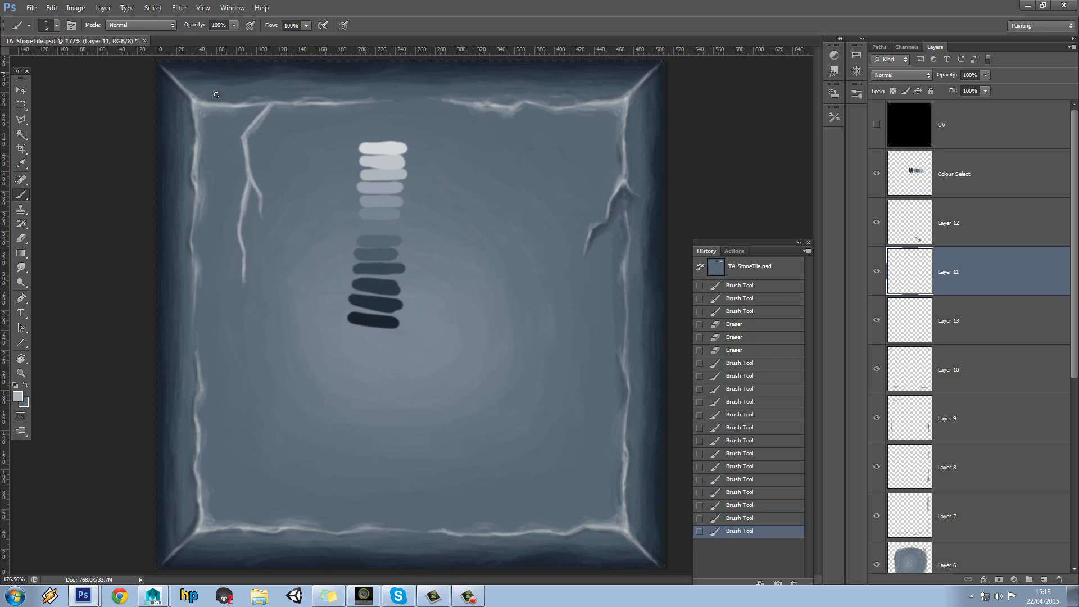
# Thin and sharpen the crack highlight on Layer 11 by erasing along its edges from the upper diagonal to the lower line
pyautogui.click(21, 238)
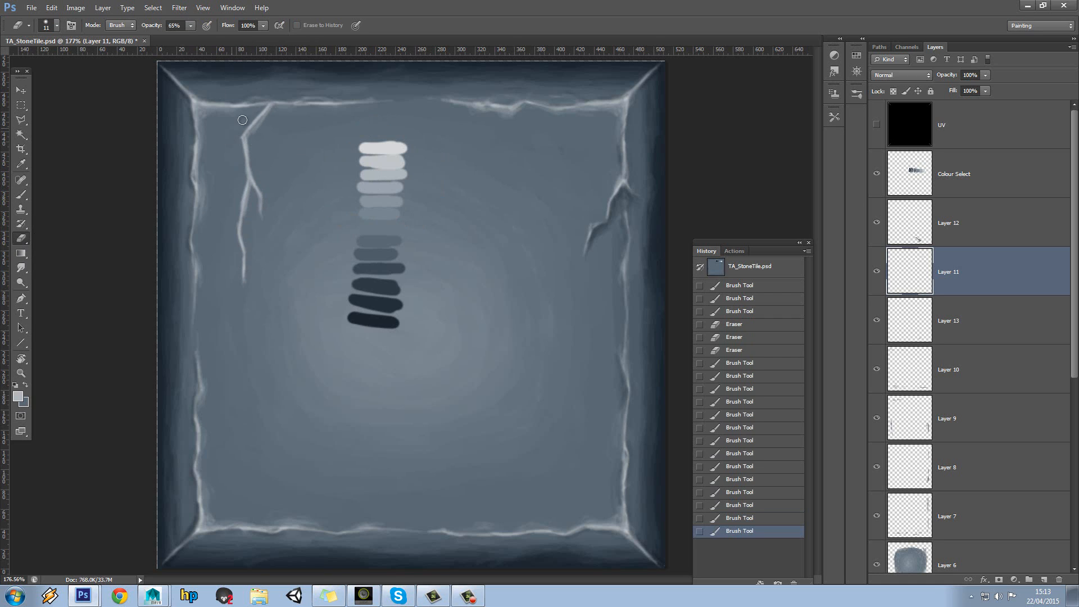
pyautogui.moveTo(254, 114)
pyautogui.mouseDown()
pyautogui.moveTo(260, 125)
pyautogui.moveTo(278, 104)
pyautogui.moveTo(262, 110)
pyautogui.mouseUp()
pyautogui.moveTo(241, 163); pyautogui.dragTo(245, 171)
pyautogui.moveTo(243, 165); pyautogui.dragTo(255, 112)
pyautogui.moveTo(242, 180); pyautogui.dragTo(245, 174)
pyautogui.moveTo(253, 168); pyautogui.dragTo(243, 197)
pyautogui.moveTo(233, 248)
pyautogui.mouseDown()
pyautogui.moveTo(238, 255)
pyautogui.moveTo(237, 243)
pyautogui.mouseUp()
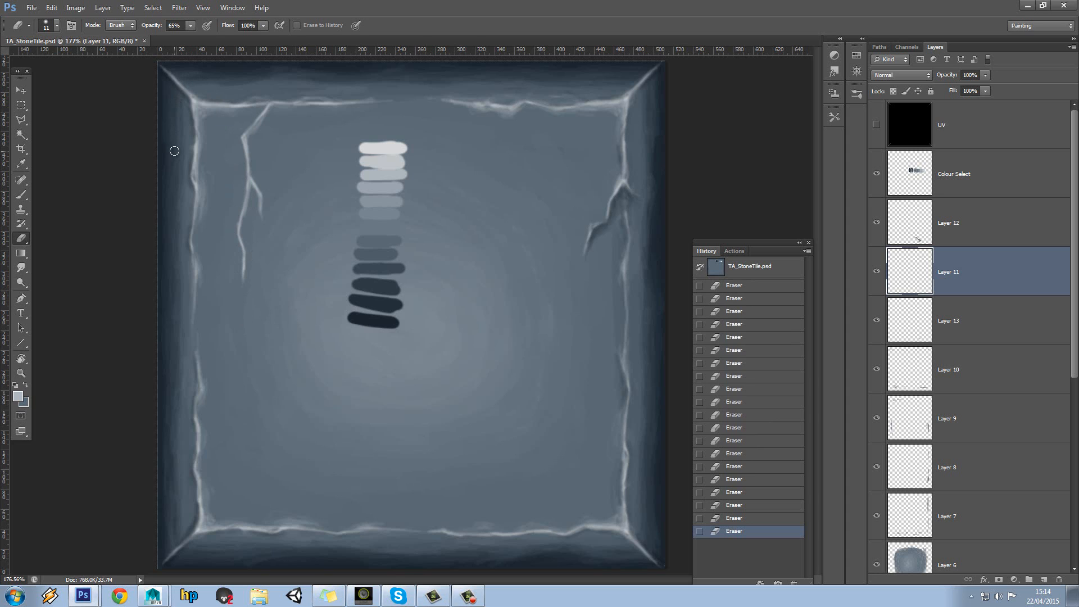
# On Layer 12, shade along the left side of the new crack with the darkest swatch and a dark slate swatch
pyautogui.click(21, 194)
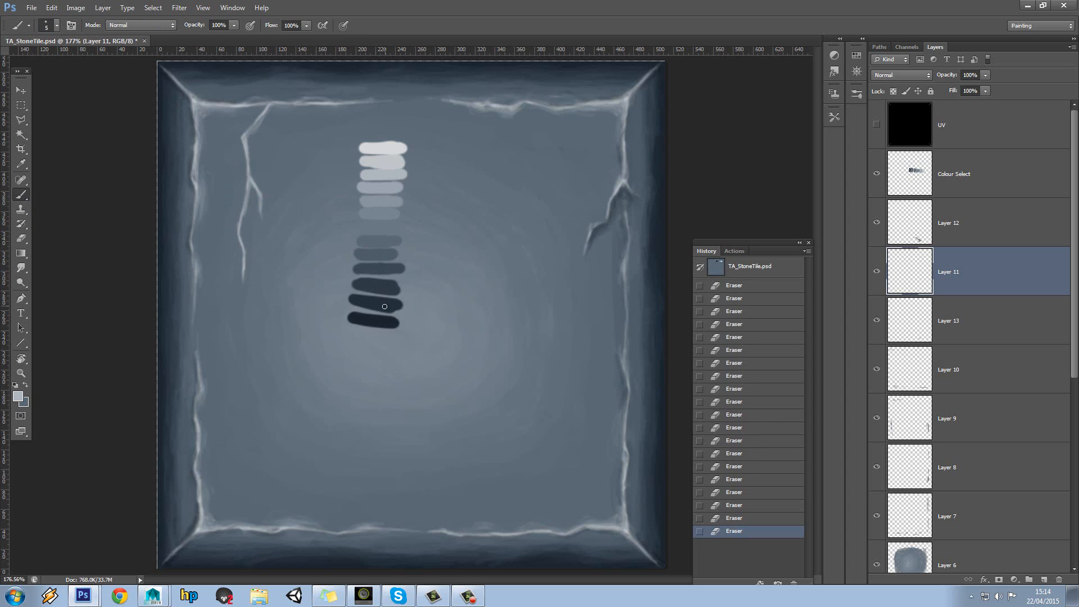
pyautogui.keyDown('alt'); pyautogui.click(373, 324); pyautogui.keyUp('alt')
pyautogui.click(877, 222)
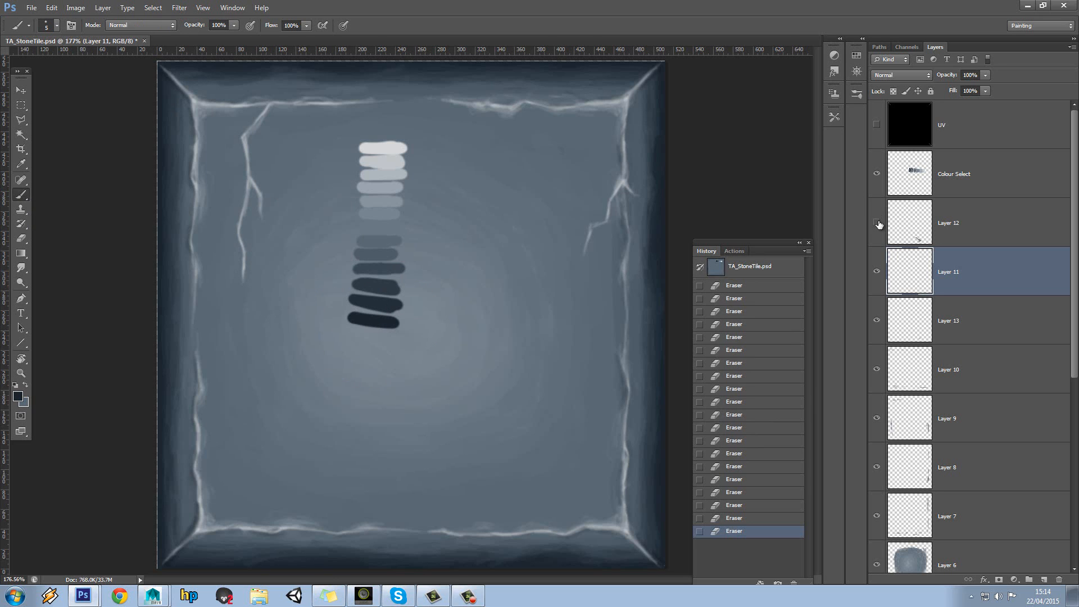
pyautogui.click(876, 223)
pyautogui.click(938, 224)
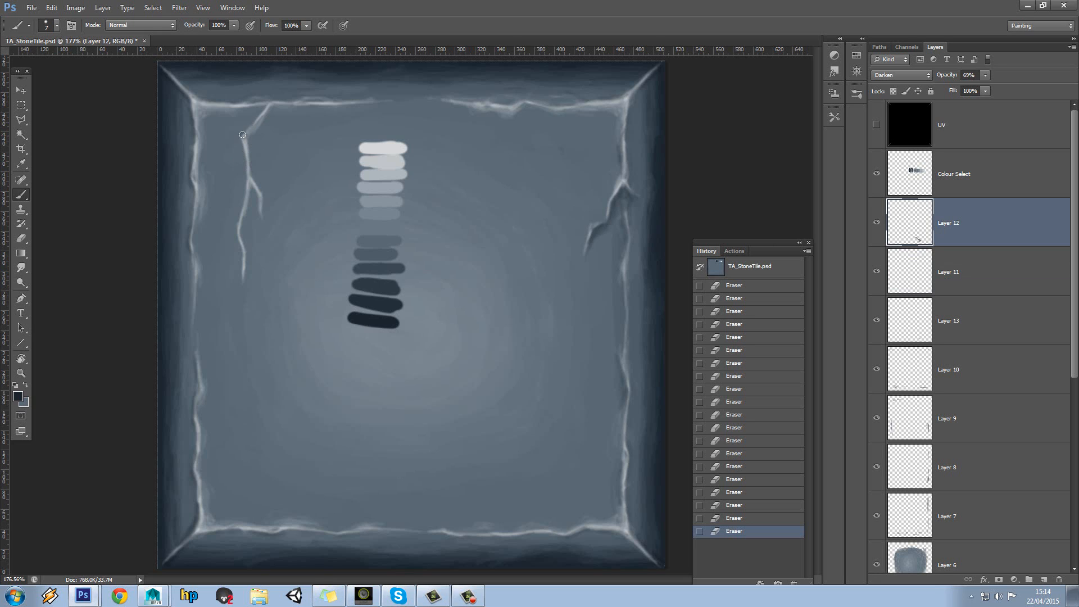
pyautogui.moveTo(266, 104)
pyautogui.mouseDown()
pyautogui.moveTo(240, 140)
pyautogui.moveTo(246, 185)
pyautogui.mouseUp()
pyautogui.moveTo(246, 183); pyautogui.dragTo(242, 253)
pyautogui.moveTo(238, 231)
pyautogui.mouseDown()
pyautogui.moveTo(243, 274)
pyautogui.moveTo(243, 263)
pyautogui.mouseUp()
pyautogui.moveTo(243, 264); pyautogui.dragTo(237, 231)
pyautogui.moveTo(237, 233); pyautogui.dragTo(238, 226)
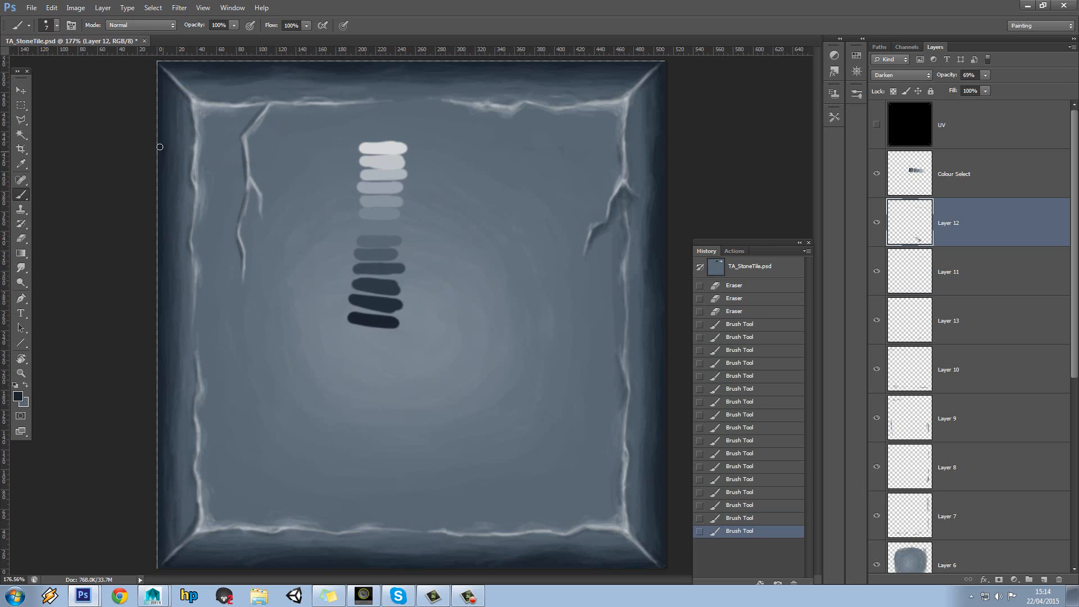
pyautogui.keyDown('alt'); pyautogui.click(385, 290); pyautogui.keyUp('alt')
pyautogui.moveTo(241, 162)
pyautogui.mouseDown()
pyautogui.moveTo(242, 173)
pyautogui.moveTo(241, 161)
pyautogui.mouseUp()
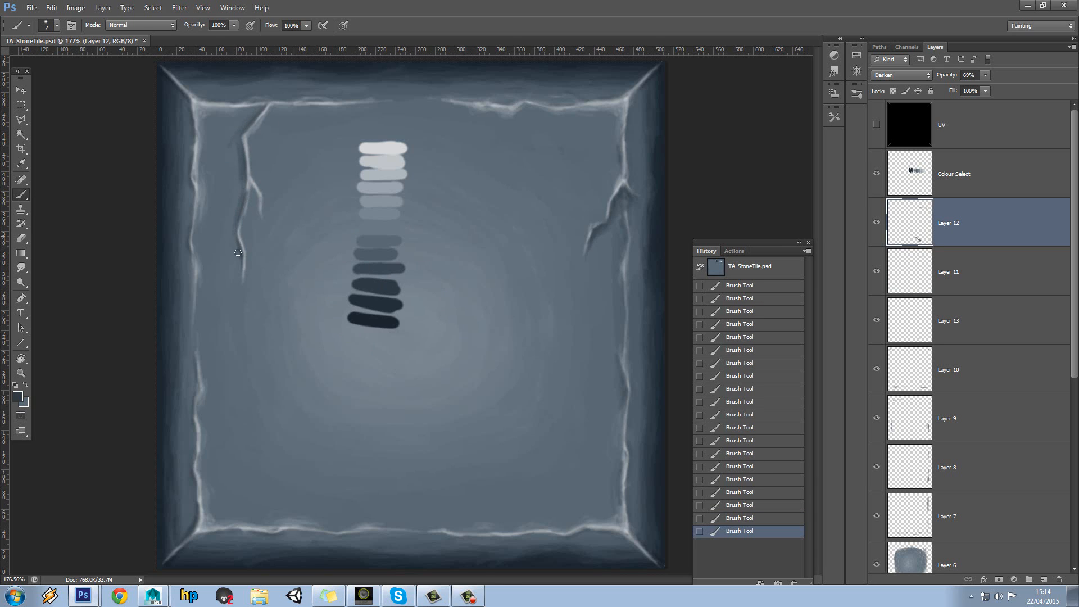
# Erase the excess dark shading outside the crack's left side on Layer 12
pyautogui.click(21, 238)
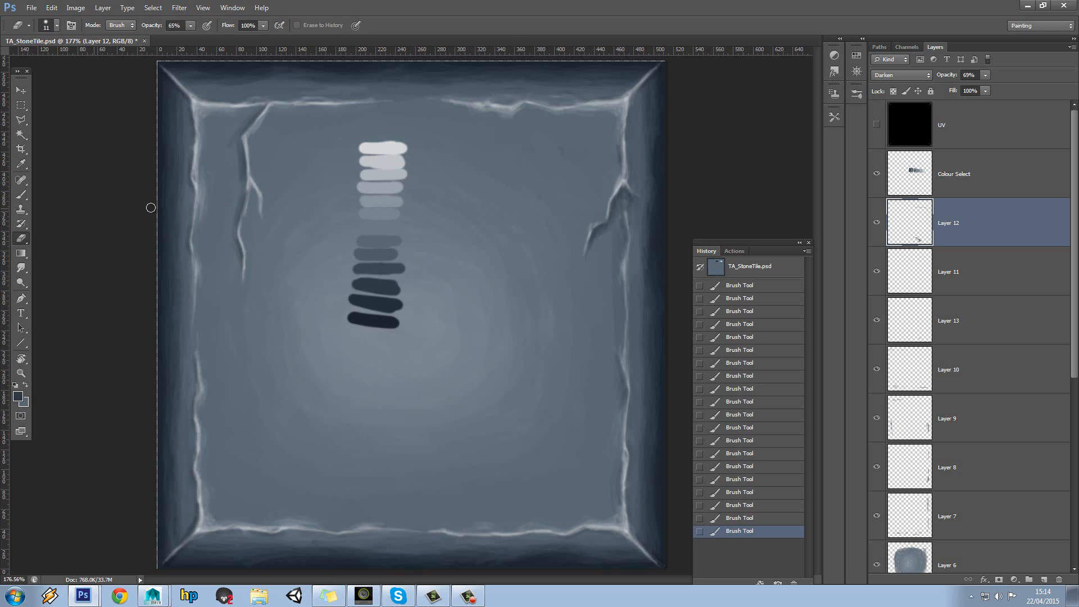
pyautogui.moveTo(235, 167); pyautogui.dragTo(237, 174)
pyautogui.moveTo(230, 138); pyautogui.dragTo(249, 116)
pyautogui.moveTo(230, 220); pyautogui.dragTo(228, 228)
pyautogui.moveTo(229, 229); pyautogui.dragTo(240, 279)
pyautogui.moveTo(238, 174); pyautogui.dragTo(252, 113)
pyautogui.click(263, 25)
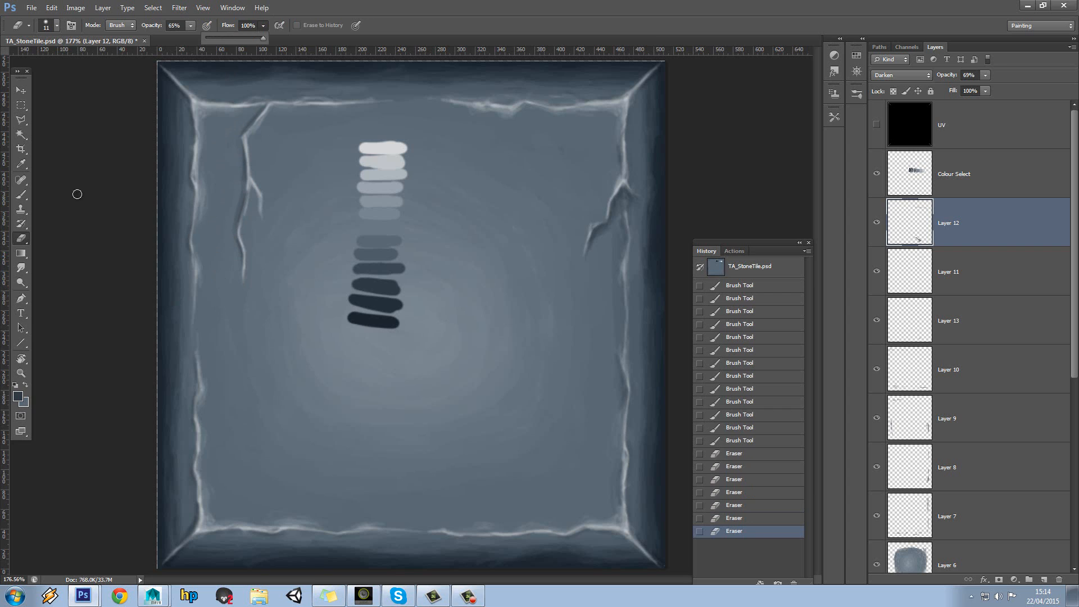
# On Layer 12, darken the fork between the crack's main line and side branch with two dark slate swatches
pyautogui.press('b')
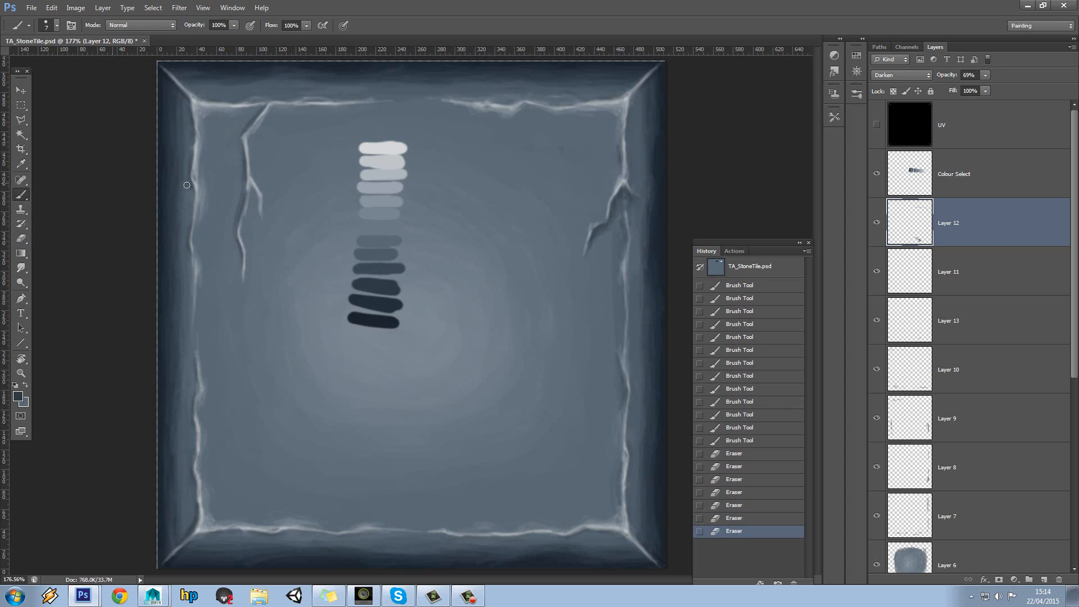
pyautogui.keyDown('alt'); pyautogui.click(388, 310); pyautogui.keyUp('alt')
pyautogui.moveTo(251, 186); pyautogui.dragTo(258, 198)
pyautogui.moveTo(256, 193)
pyautogui.mouseDown()
pyautogui.moveTo(260, 214)
pyautogui.moveTo(254, 194)
pyautogui.mouseUp()
pyautogui.moveTo(251, 187); pyautogui.dragTo(257, 198)
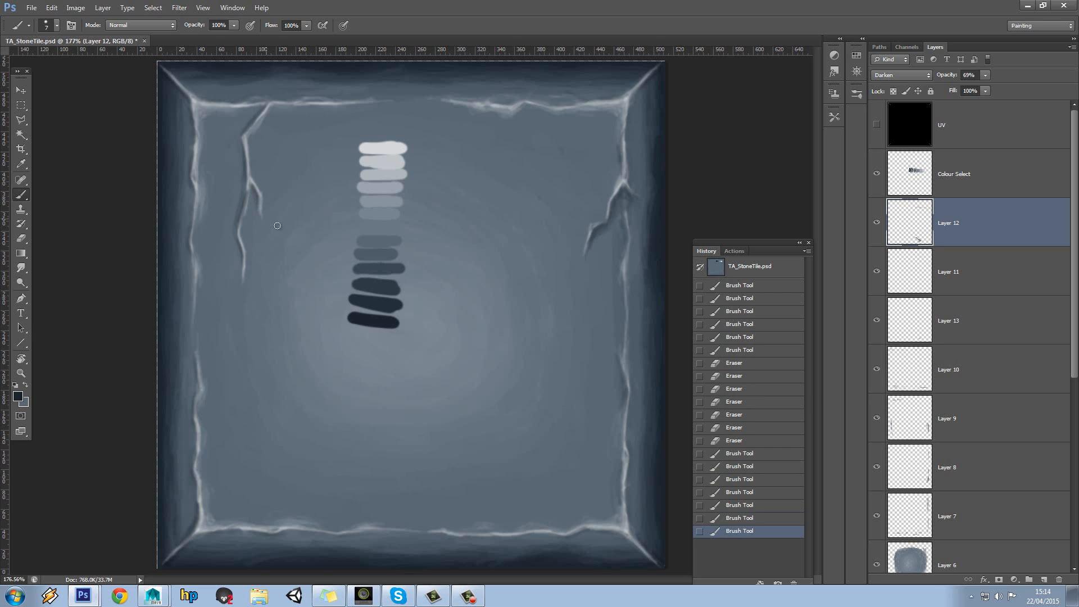
pyautogui.keyDown('alt'); pyautogui.click(368, 253); pyautogui.keyUp('alt')
pyautogui.keyDown('alt'); pyautogui.click(379, 289); pyautogui.keyUp('alt')
pyautogui.moveTo(249, 188); pyautogui.dragTo(254, 197)
pyautogui.moveTo(252, 190); pyautogui.dragTo(257, 198)
# Sample the stone's base colour beside the crack and blend the outer edge of its shading on Layer 12
pyautogui.keyDown('alt'); pyautogui.click(218, 200); pyautogui.keyUp('alt')
pyautogui.moveTo(232, 244); pyautogui.dragTo(239, 170)
pyautogui.click(250, 108)
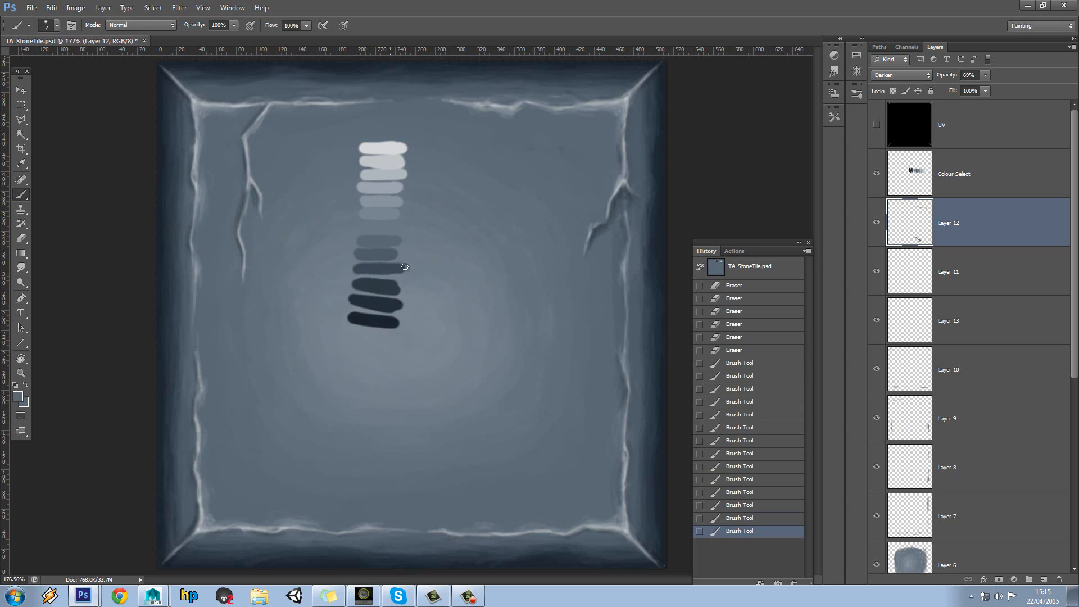
# Reapply the Gaussian Blur to Layer 12 and save the texture with the Colour Select layer hidden
pyautogui.click(176, 8)
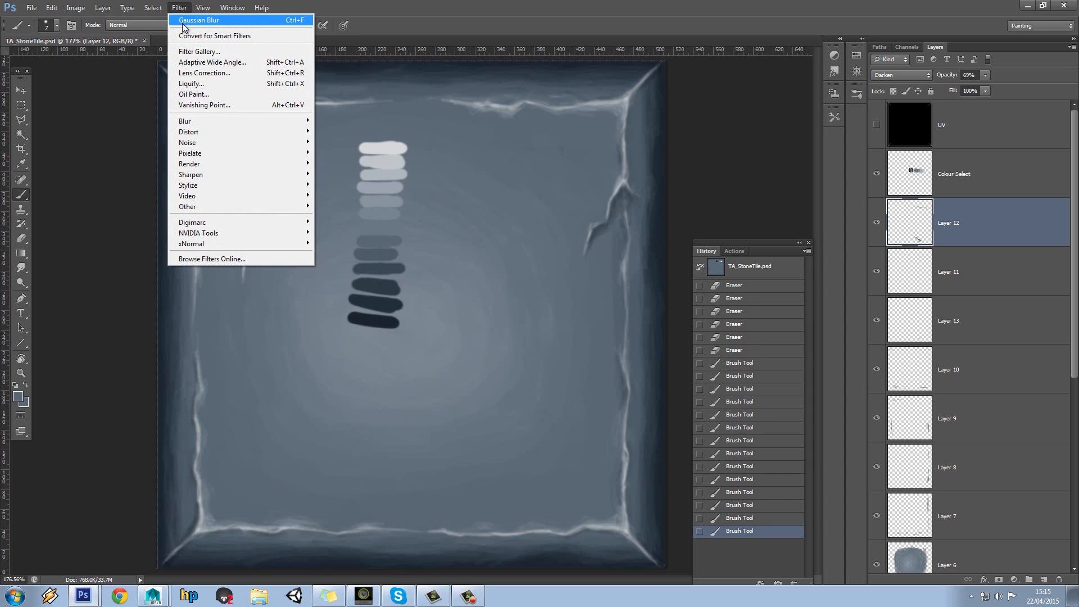
pyautogui.click(185, 17)
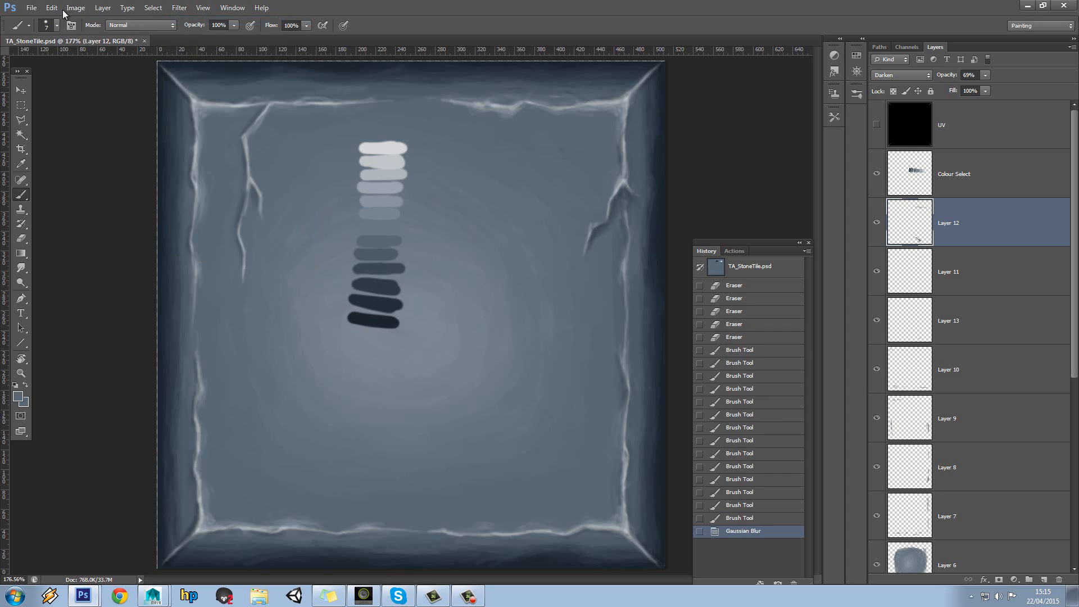
pyautogui.click(407, 230)
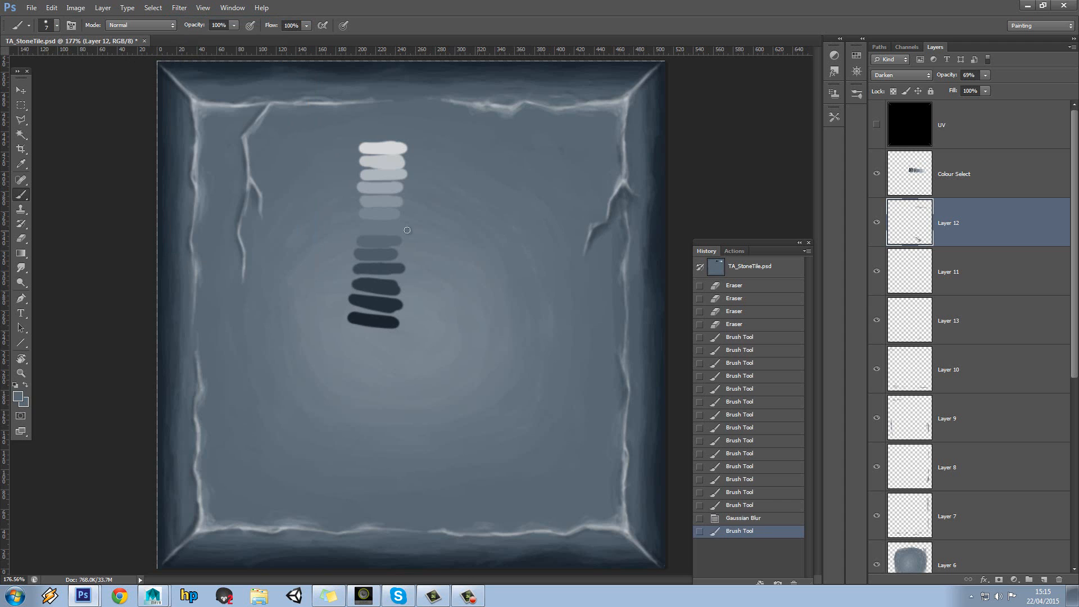
pyautogui.click(876, 170)
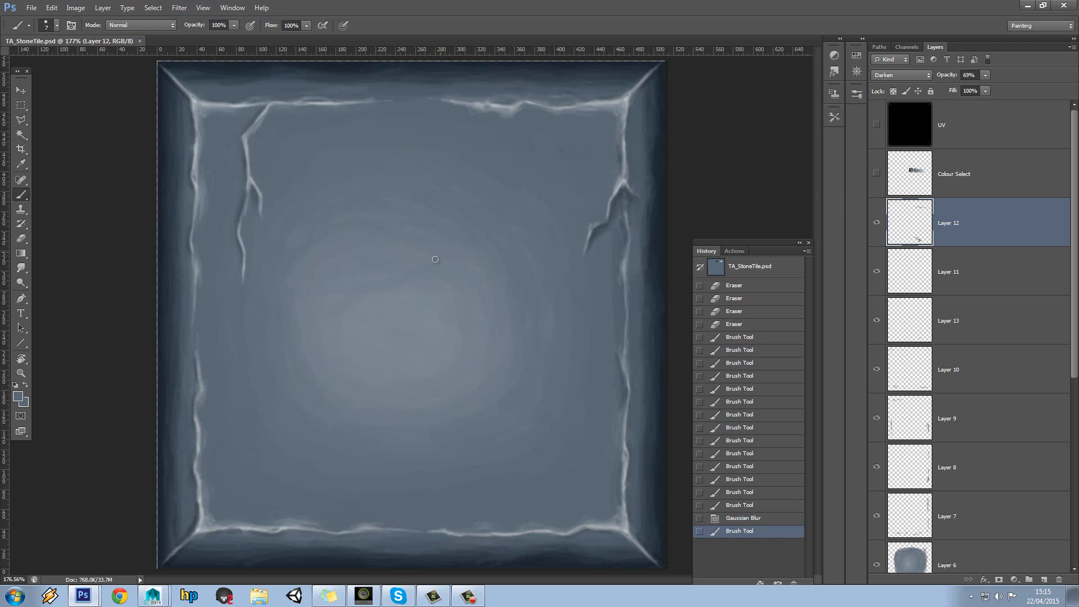
# Switch to Maya, reload the TA_StoneTile.psd file texture on the middle tile and examine the cracks on all three tiles
pyautogui.moveTo(153, 595)
pyautogui.click(151, 575)
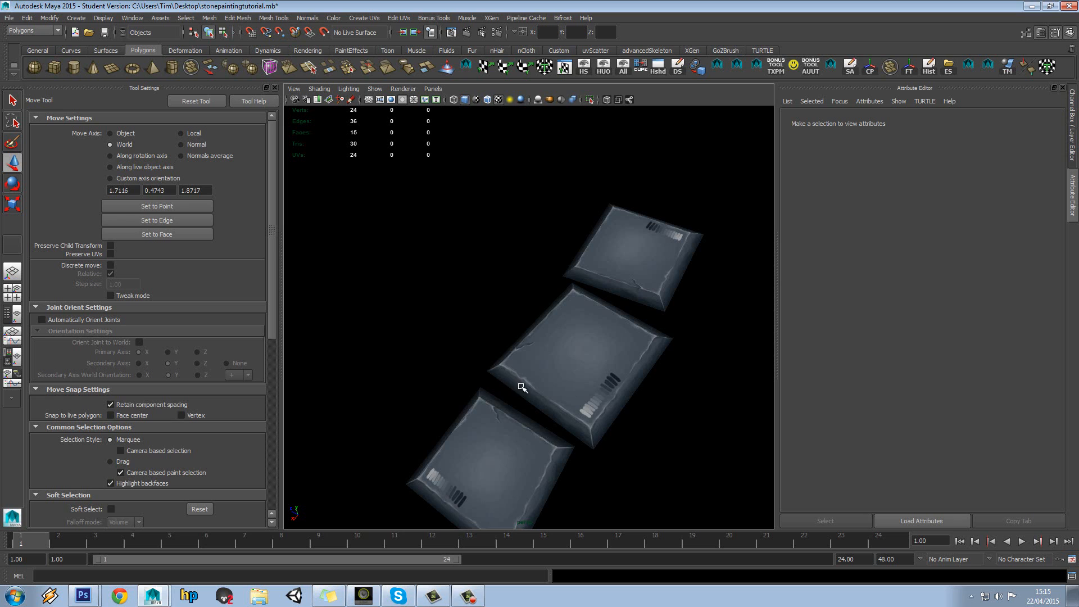
pyautogui.moveTo(523, 388); pyautogui.dragTo(487, 335)
pyautogui.click(524, 334)
pyautogui.click(1051, 251)
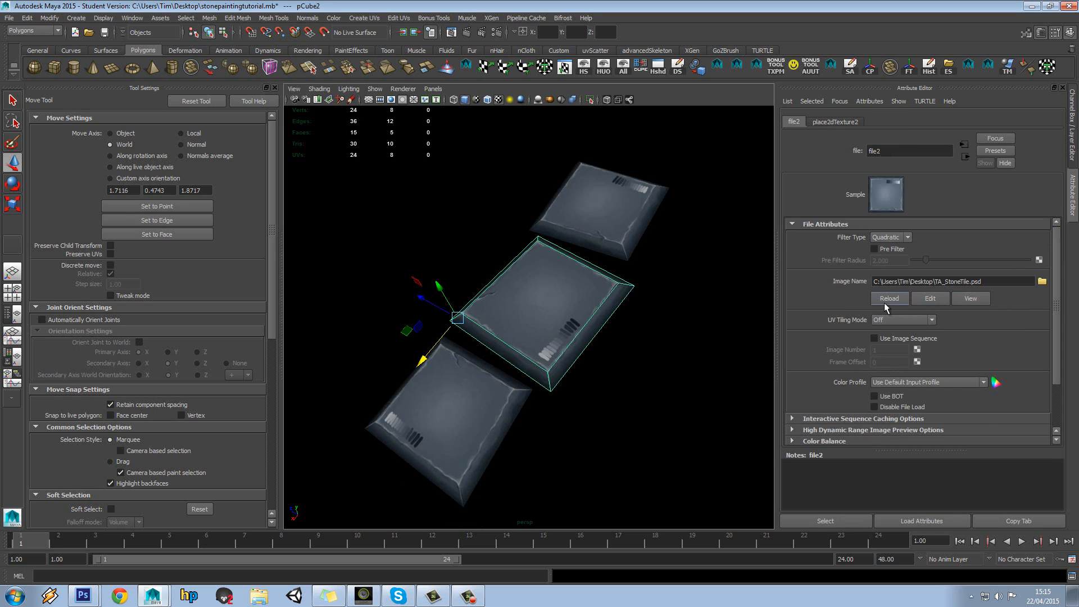
pyautogui.click(710, 345)
pyautogui.moveTo(710, 345); pyautogui.dragTo(692, 358)
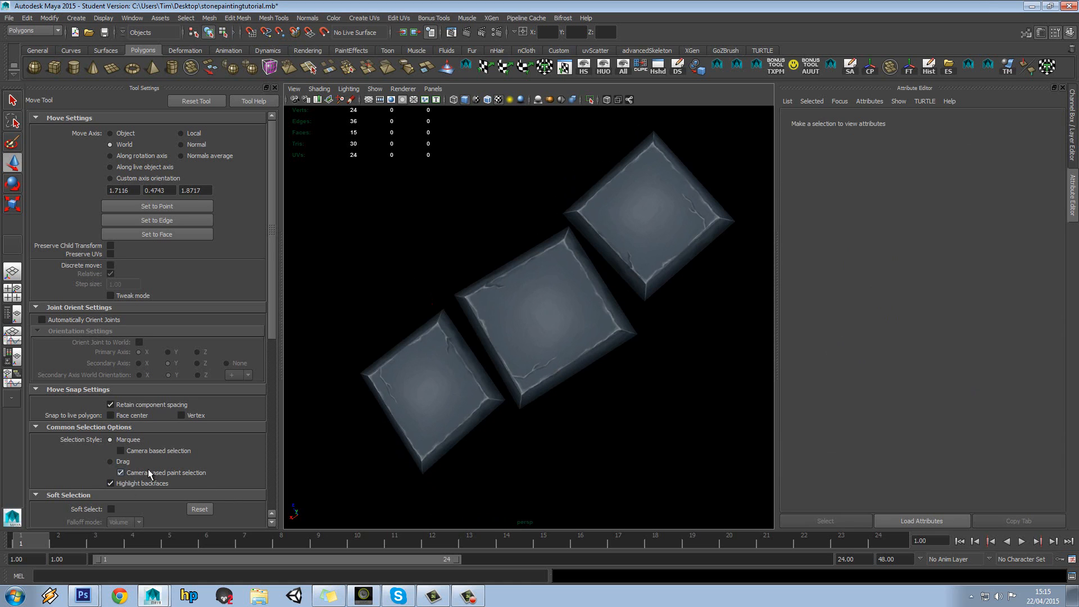
pyautogui.moveTo(454, 440); pyautogui.dragTo(506, 424)
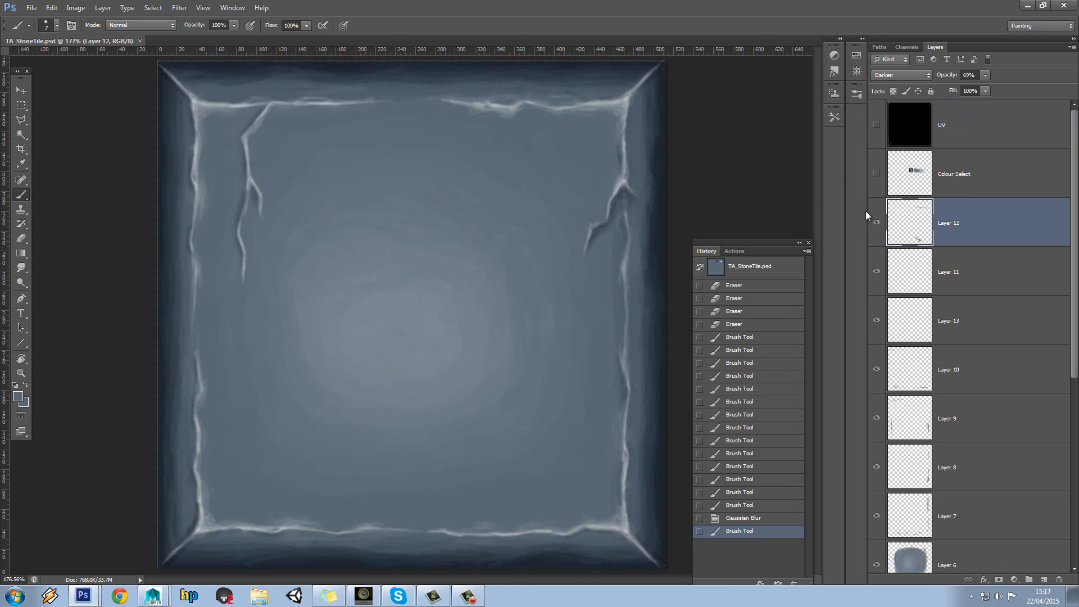
# Switch back to Photoshop and partly erase the top end of the upper-left crack on Layer 11
pyautogui.click(877, 222)
pyautogui.click(877, 222)
pyautogui.click(877, 271)
pyautogui.click(876, 271)
pyautogui.click(900, 264)
pyautogui.click(25, 235)
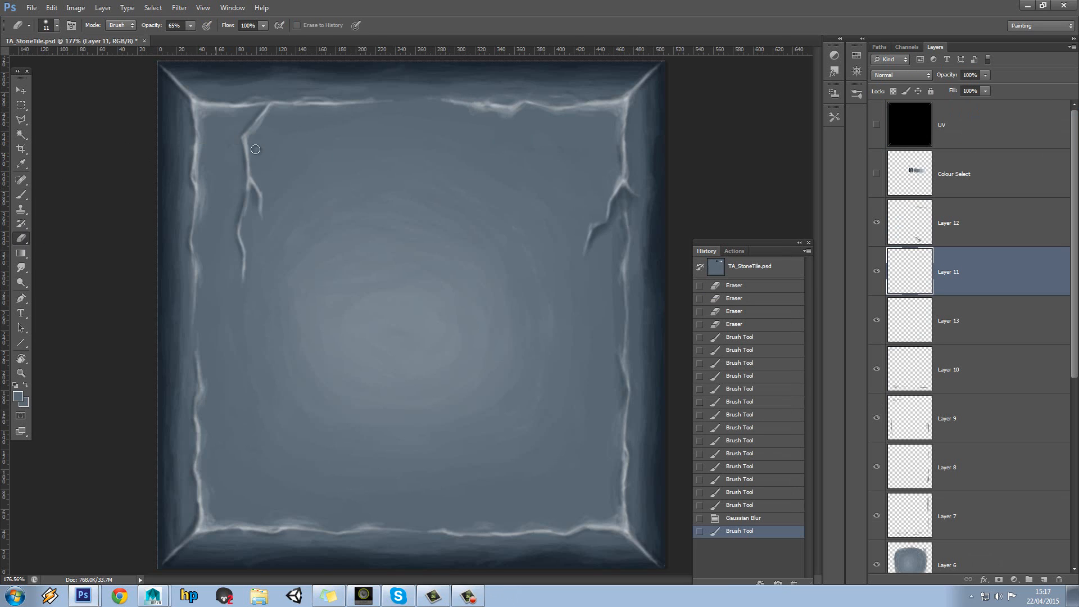
pyautogui.moveTo(267, 108); pyautogui.dragTo(264, 115)
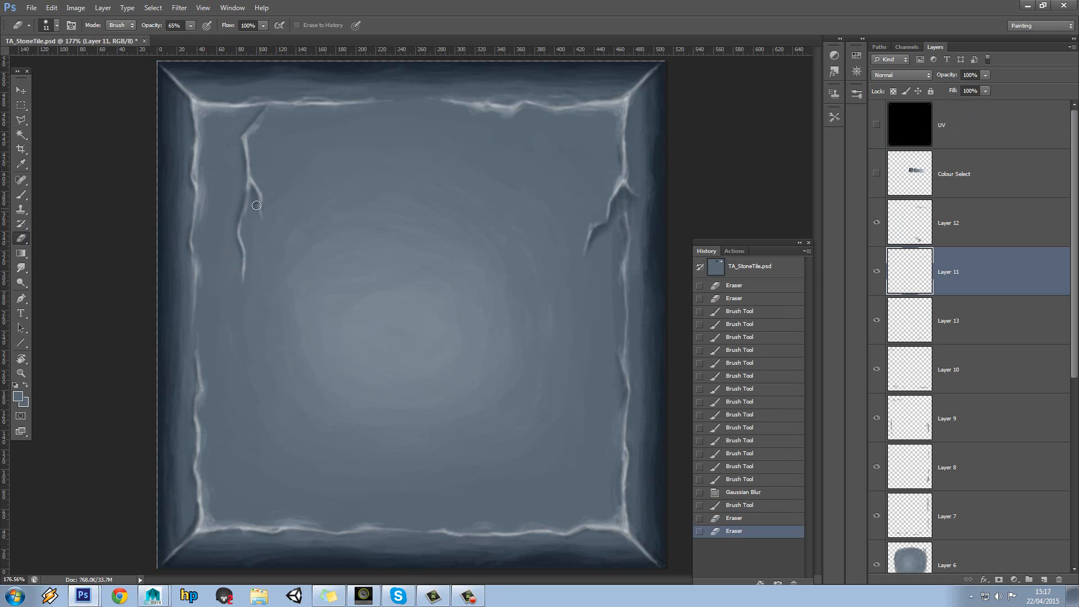
pyautogui.hotkey('ctrl', 'z')
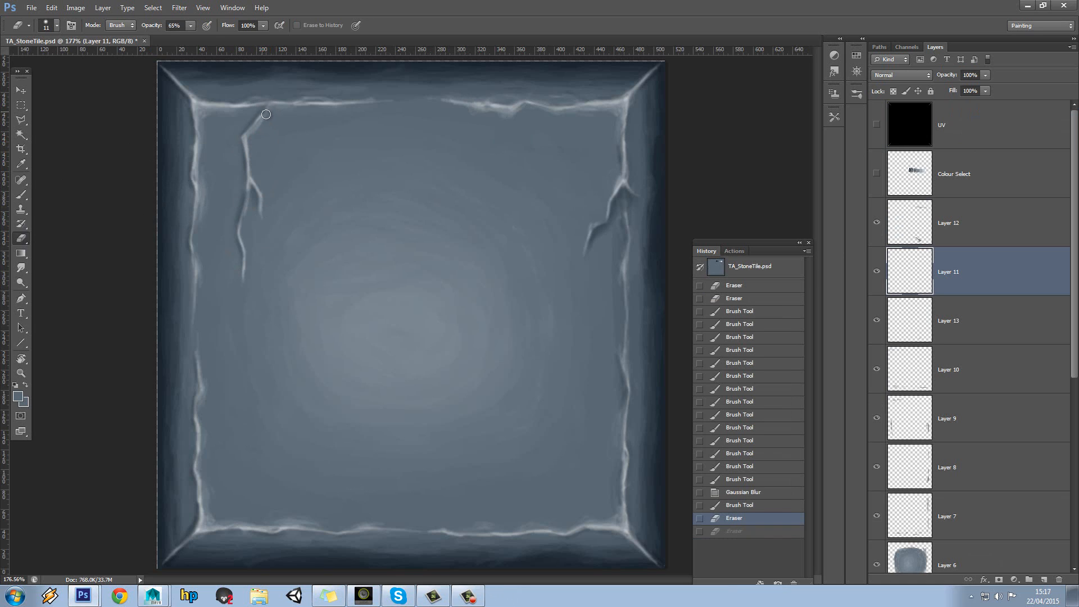
pyautogui.moveTo(264, 112); pyautogui.dragTo(268, 113)
# Show Colour Select, repaint the upper-left crack's top on Layer 11 with the lightest swatch, and soften it with the sampled stone colour
pyautogui.click(22, 195)
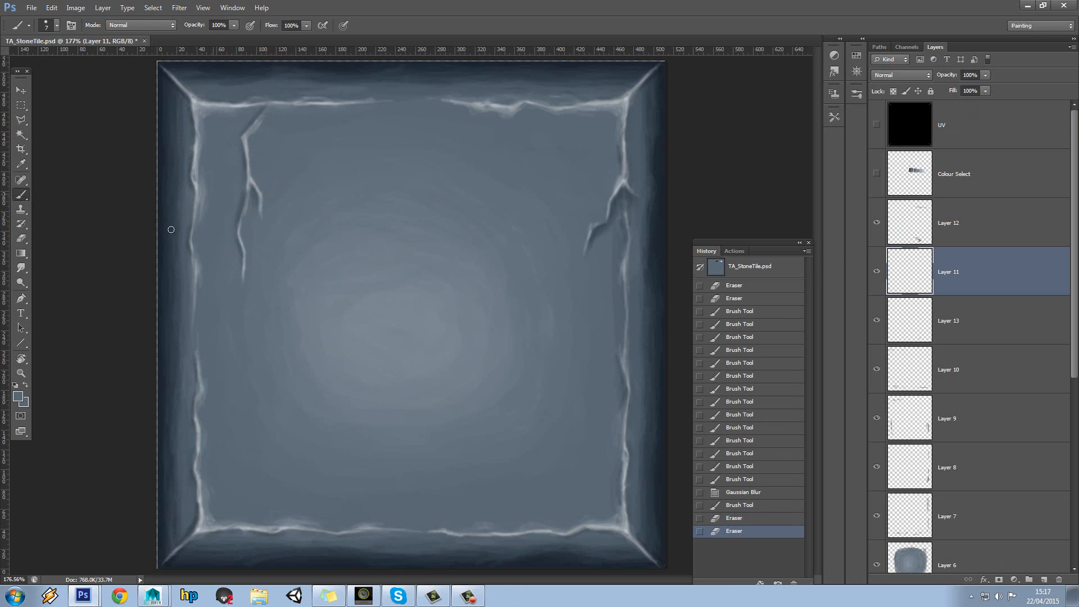
pyautogui.click(876, 173)
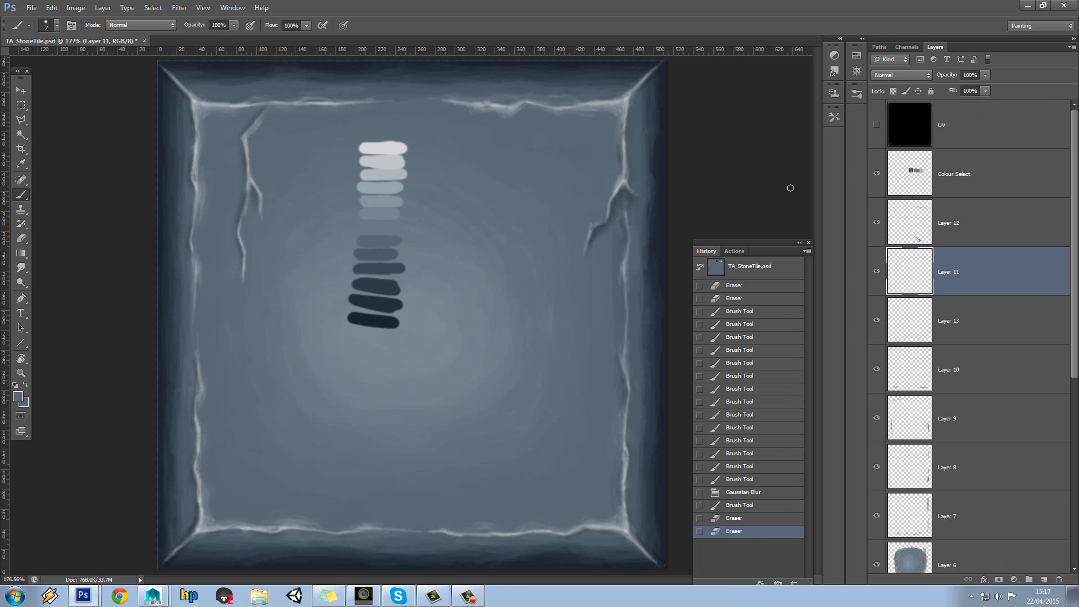
pyautogui.keyDown('alt'); pyautogui.click(392, 144); pyautogui.keyUp('alt')
pyautogui.moveTo(258, 115); pyautogui.dragTo(283, 107)
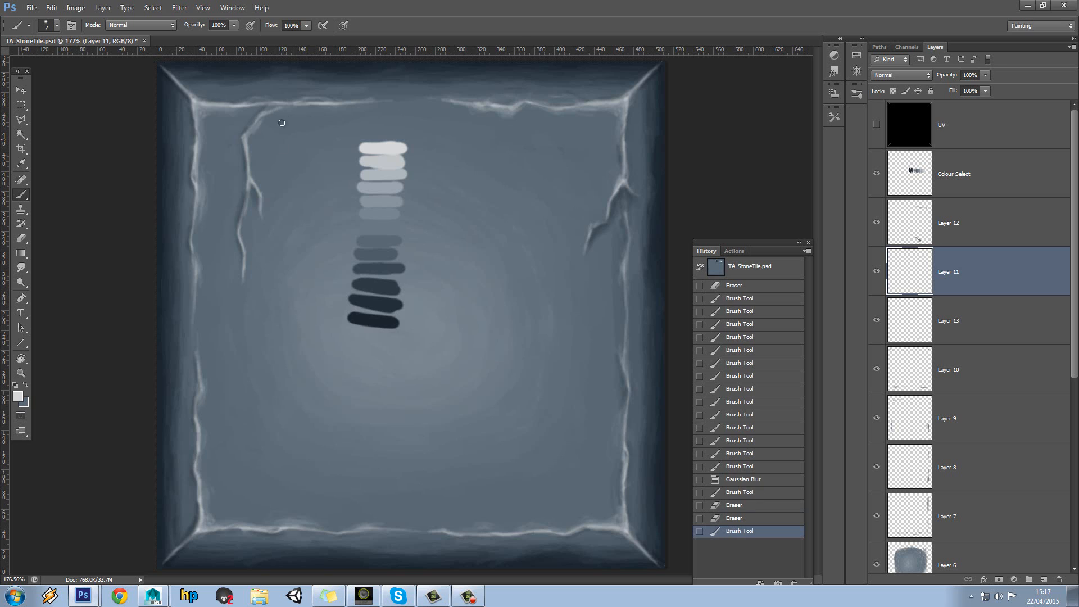
pyautogui.keyDown('alt'); pyautogui.click(245, 117); pyautogui.keyUp('alt')
pyautogui.click(257, 110)
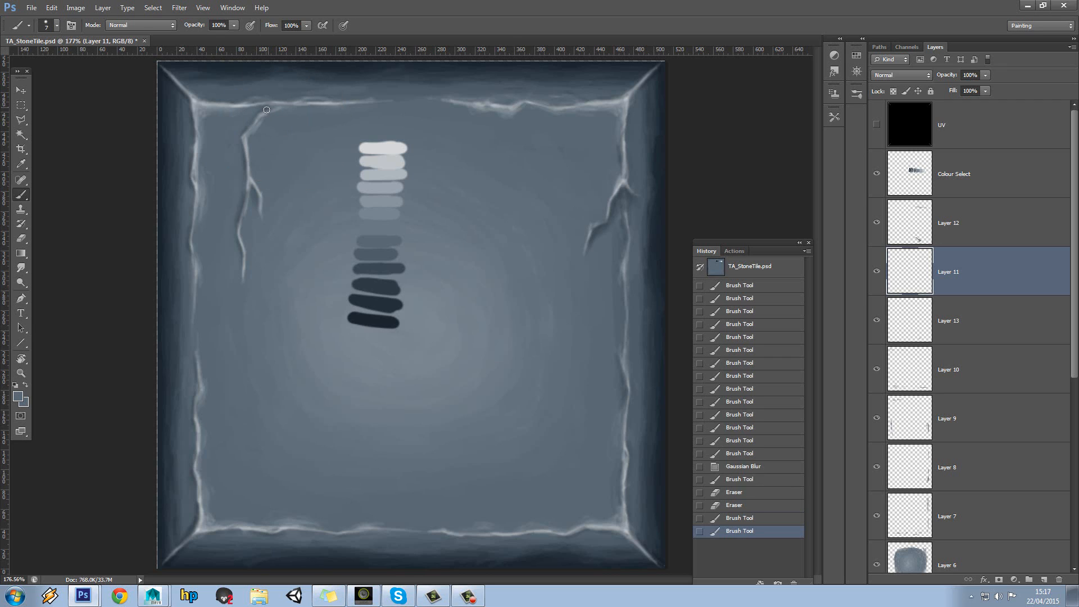
pyautogui.click(261, 185)
# Add a new layer above Colour Select and paint stone colour along the upper-left crack's top end
pyautogui.click(1001, 191)
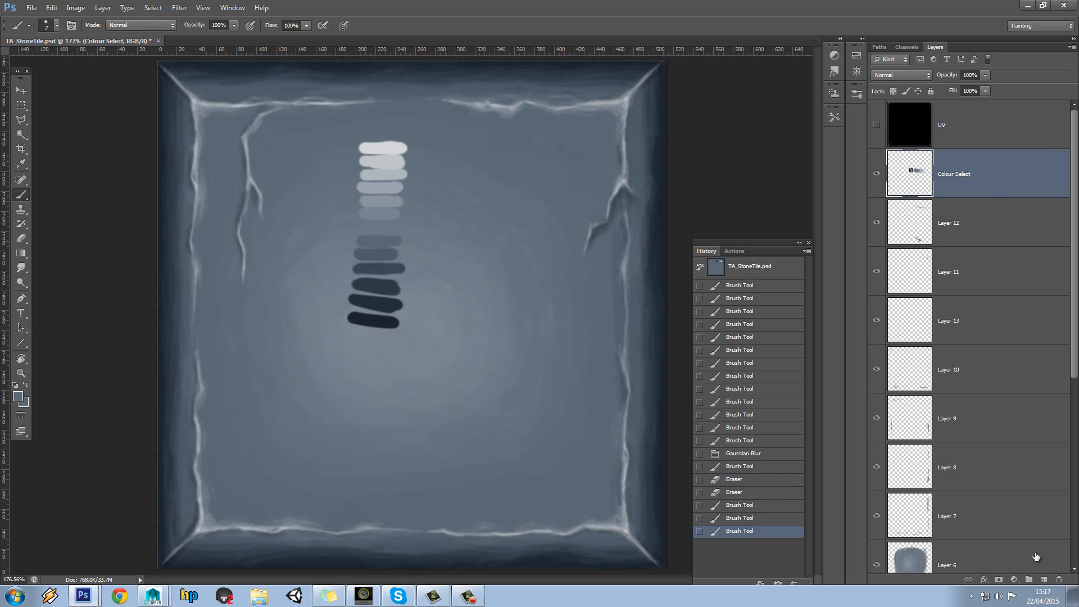
pyautogui.click(1044, 580)
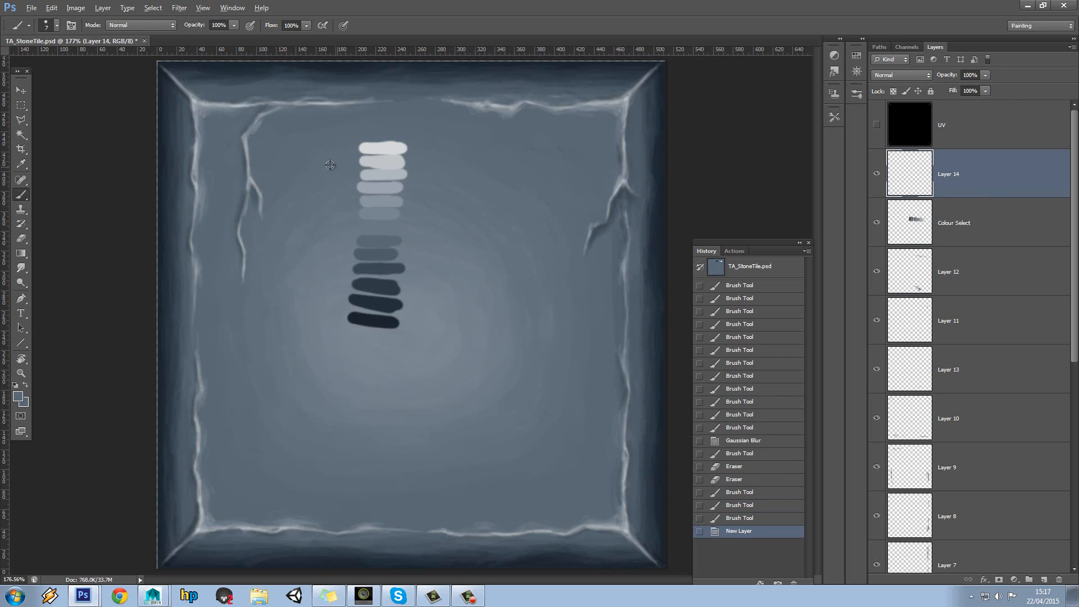
pyautogui.moveTo(264, 111); pyautogui.dragTo(254, 130)
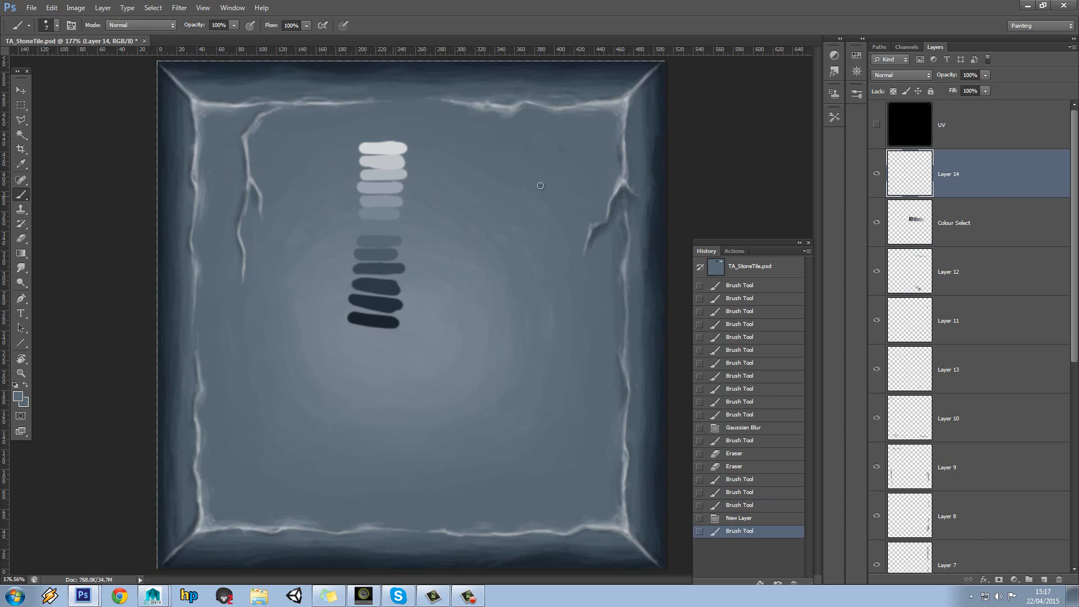
# On Layer 11, build up the bottom edge highlight left of centre using the lightest swatch and a size 6 brush
pyautogui.click(876, 320)
pyautogui.click(877, 321)
pyautogui.click(889, 321)
pyautogui.keyDown('alt'); pyautogui.click(390, 145); pyautogui.keyUp('alt')
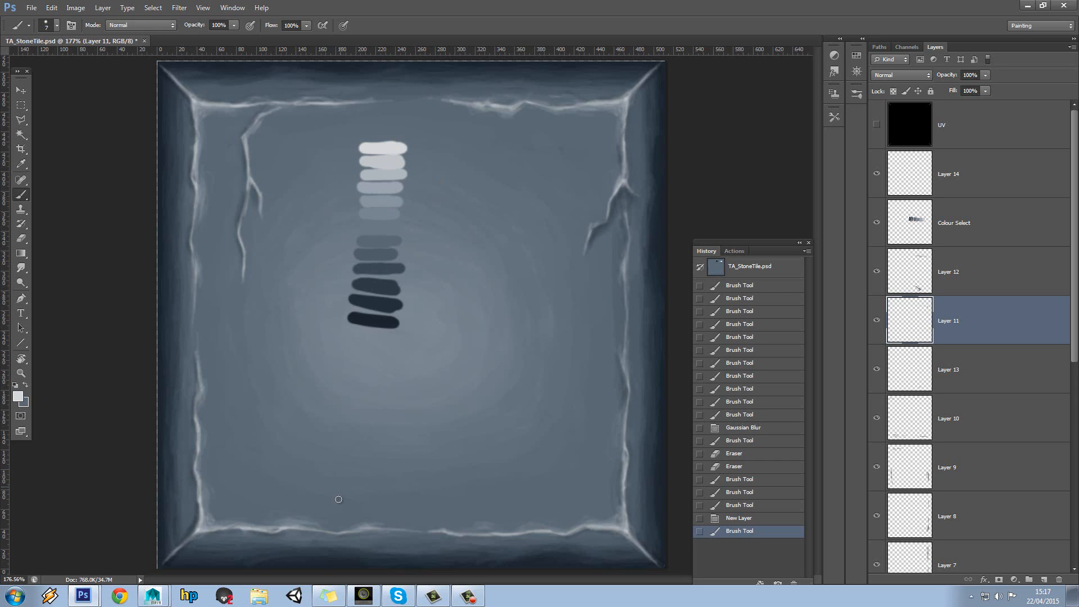
pyautogui.moveTo(357, 527); pyautogui.dragTo(366, 526)
pyautogui.moveTo(360, 528); pyautogui.dragTo(368, 528)
pyautogui.moveTo(359, 529); pyautogui.dragTo(363, 526)
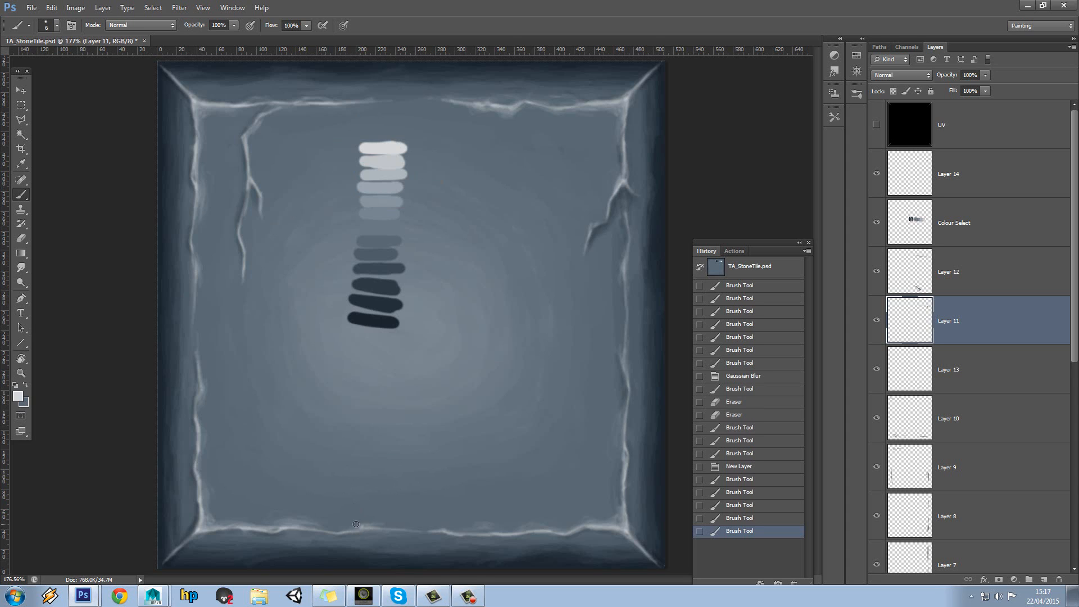
pyautogui.click(356, 523)
pyautogui.click(353, 521)
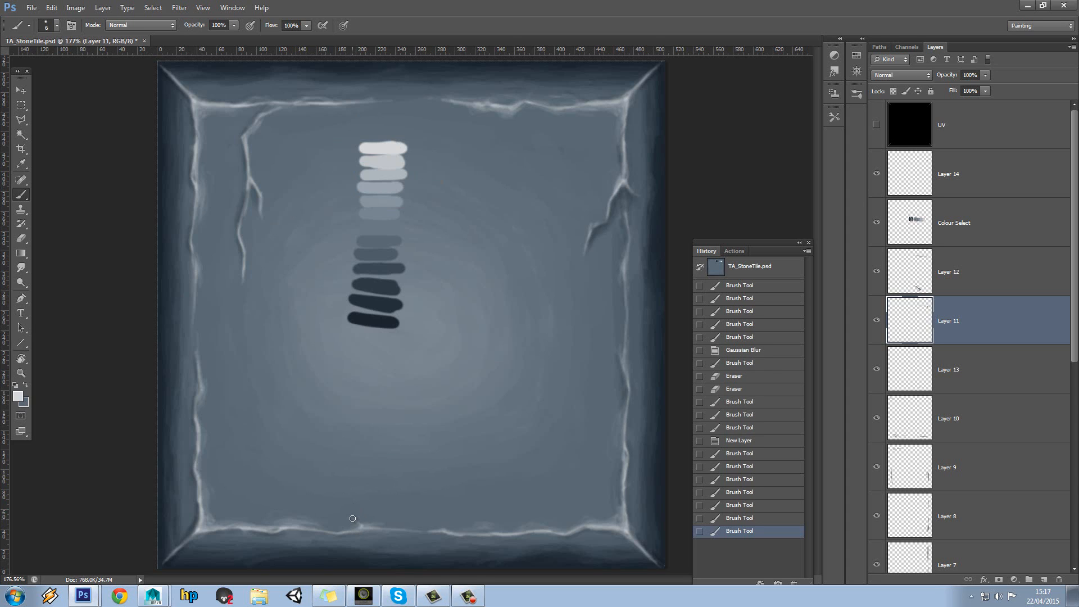
# Draw thin light cracks on Layer 11: two rising from the bottom edge and one descending from the top edge's right half
pyautogui.moveTo(362, 525); pyautogui.dragTo(313, 465)
pyautogui.moveTo(315, 465)
pyautogui.mouseDown()
pyautogui.moveTo(328, 473)
pyautogui.moveTo(310, 446)
pyautogui.mouseUp()
pyautogui.moveTo(310, 451); pyautogui.dragTo(313, 461)
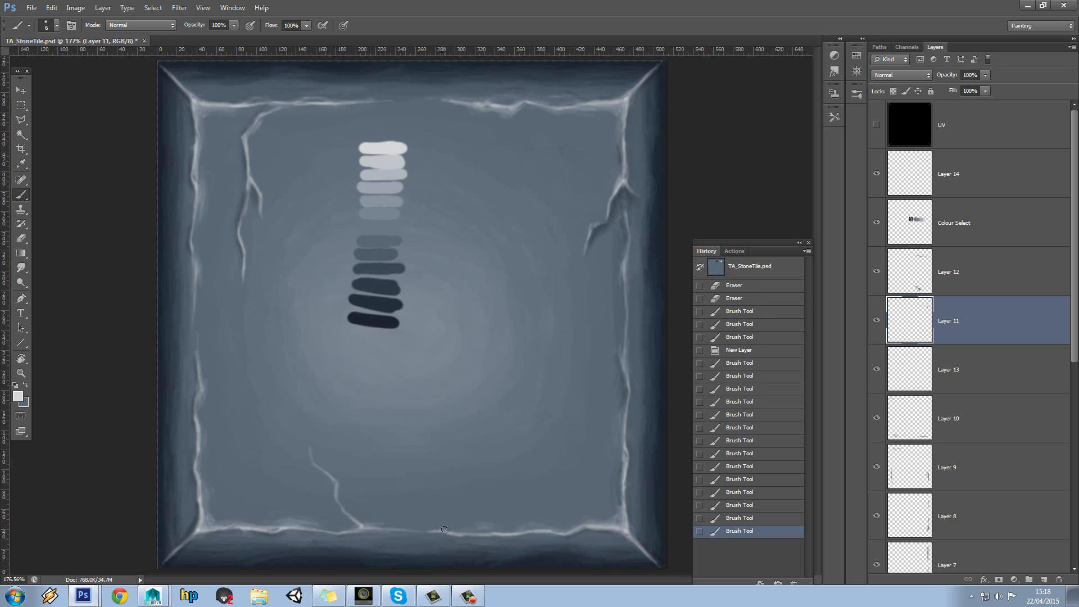
pyautogui.moveTo(491, 532)
pyautogui.mouseDown()
pyautogui.moveTo(516, 528)
pyautogui.moveTo(524, 521)
pyautogui.moveTo(506, 526)
pyautogui.moveTo(556, 483)
pyautogui.mouseUp()
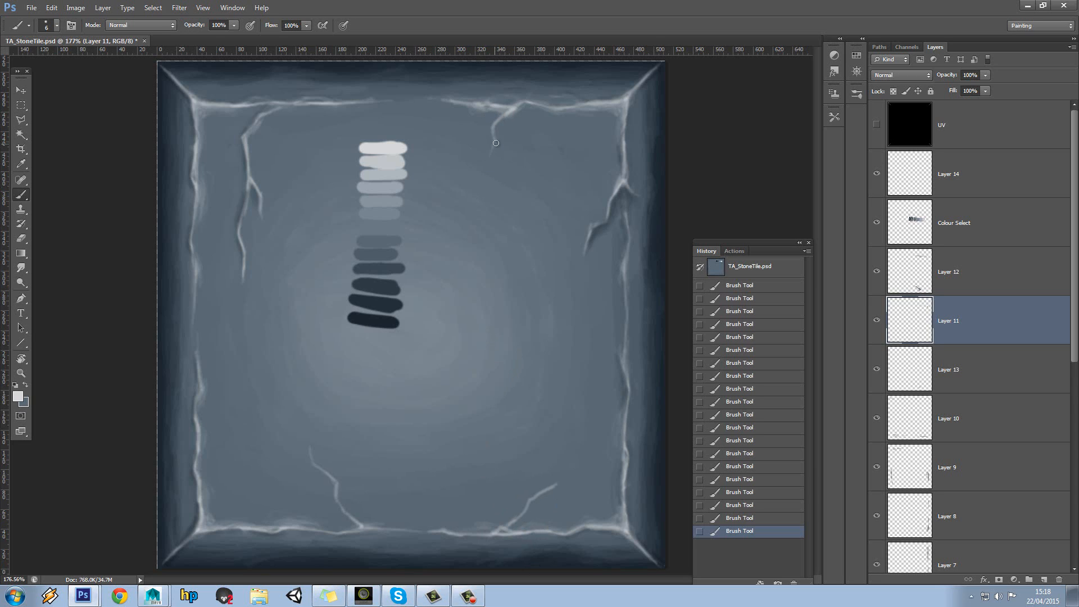
pyautogui.moveTo(495, 143); pyautogui.dragTo(487, 158)
# Shade beside the two bottom cracks on Layer 12 with dark slate swatches and soften them with the stone colour sampled nearby
pyautogui.keyDown('alt'); pyautogui.click(363, 319); pyautogui.keyUp('alt')
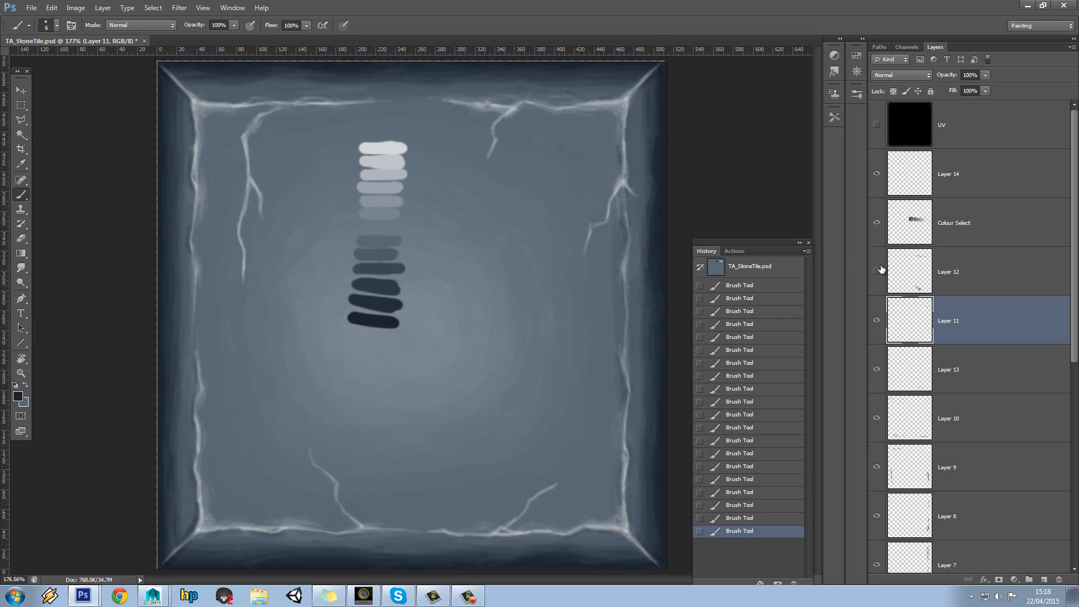
pyautogui.click(923, 237)
pyautogui.click(911, 269)
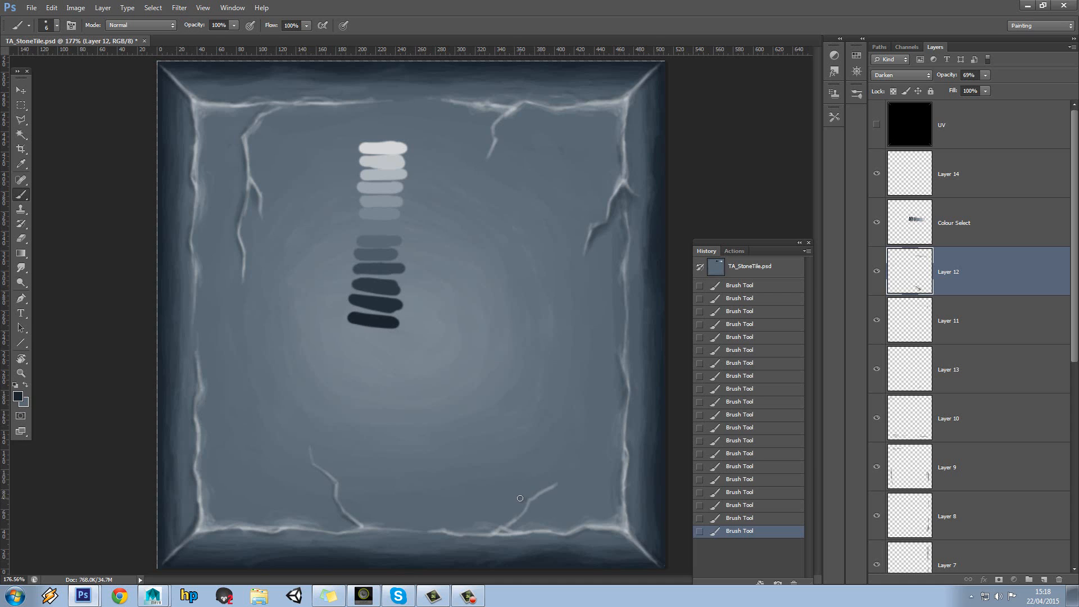
pyautogui.keyDown('alt'); pyautogui.click(378, 284); pyautogui.keyUp('alt')
pyautogui.keyDown('alt'); pyautogui.click(383, 275); pyautogui.keyUp('alt')
pyautogui.keyDown('alt'); pyautogui.click(382, 257); pyautogui.keyUp('alt')
pyautogui.keyDown('alt'); pyautogui.click(395, 274); pyautogui.keyUp('alt')
pyautogui.keyDown('alt'); pyautogui.click(377, 287); pyautogui.keyUp('alt')
pyautogui.keyDown('alt'); pyautogui.click(378, 254); pyautogui.keyUp('alt')
pyautogui.keyDown('alt'); pyautogui.click(561, 512); pyautogui.keyUp('alt')
pyautogui.click(992, 179)
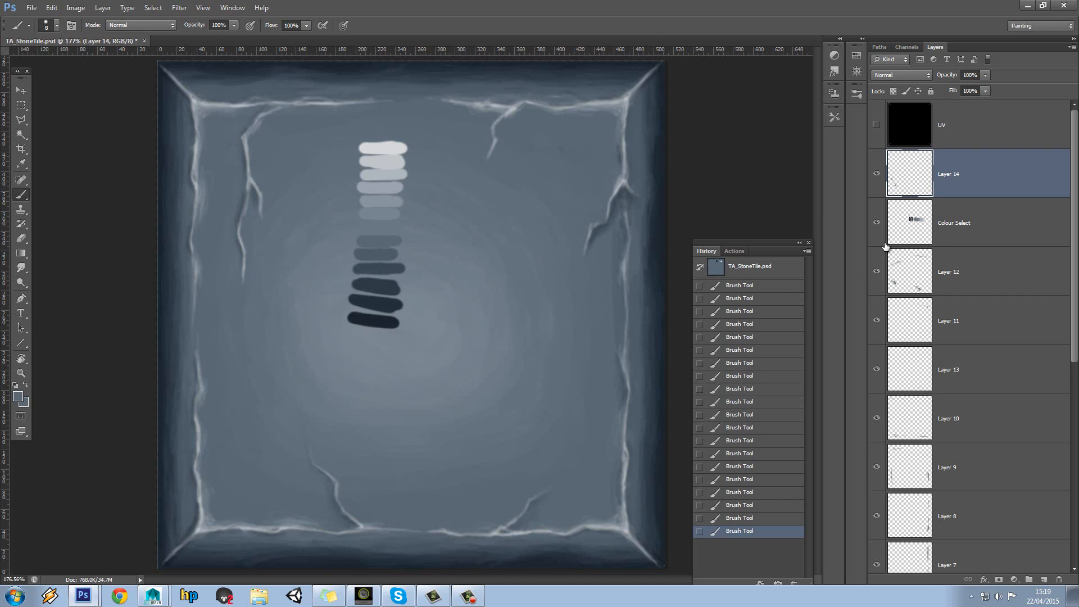
# Shade the left side of the top edge's right-hand crack on Layer 12 with a dark slate swatch and touch it up on Layer 14
pyautogui.click(927, 272)
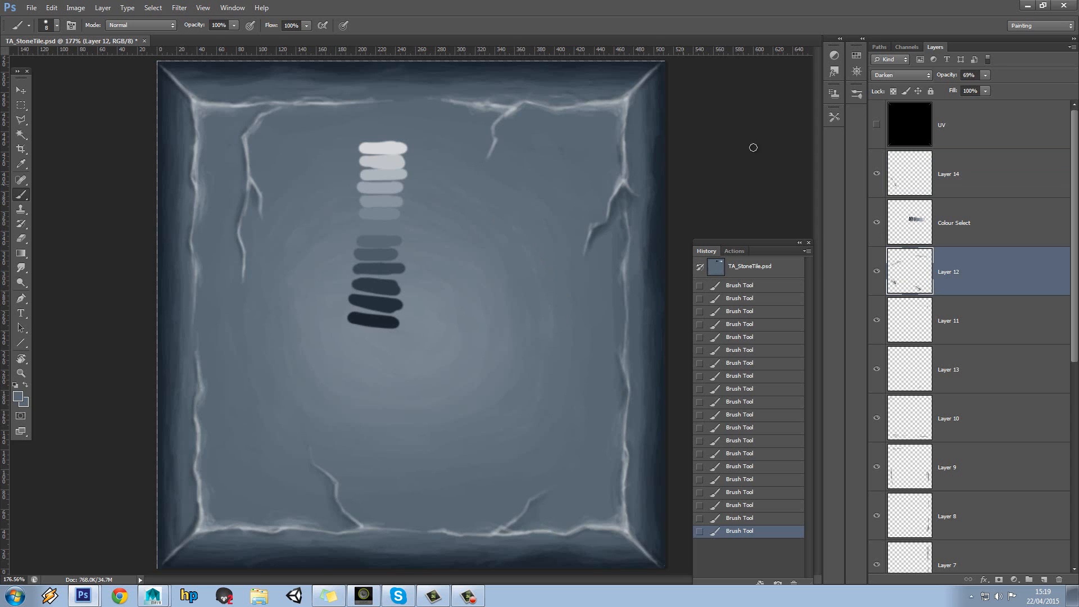
pyautogui.keyDown('alt'); pyautogui.click(387, 285); pyautogui.keyUp('alt')
pyautogui.moveTo(488, 116); pyautogui.dragTo(487, 144)
pyautogui.click(966, 181)
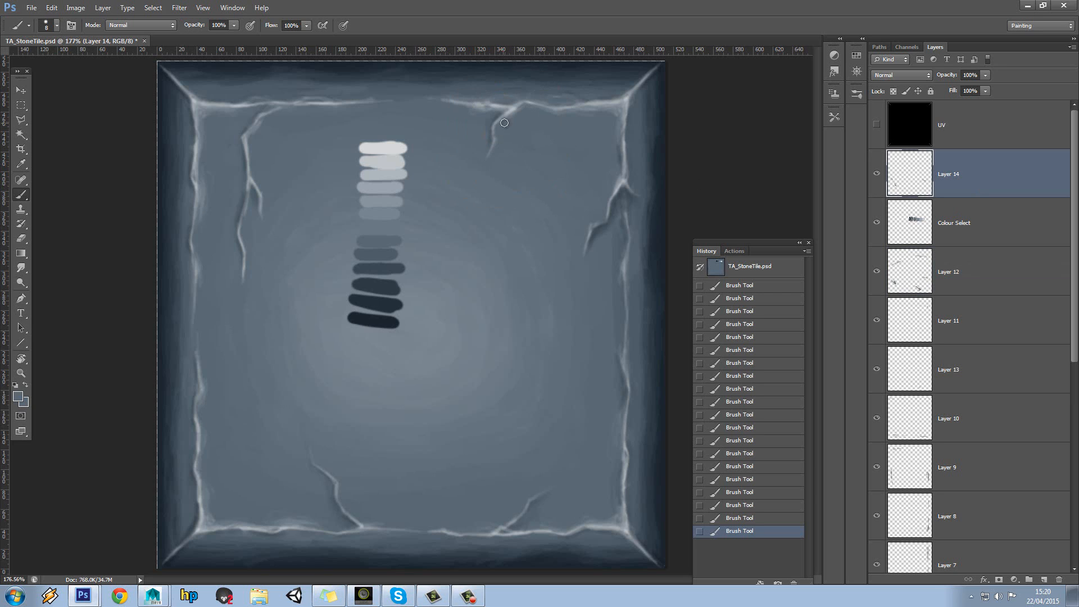
pyautogui.press('alt')
# Hide the Colour Select layer, set Layer 12's opacity to 52% and save the file
pyautogui.click(875, 224)
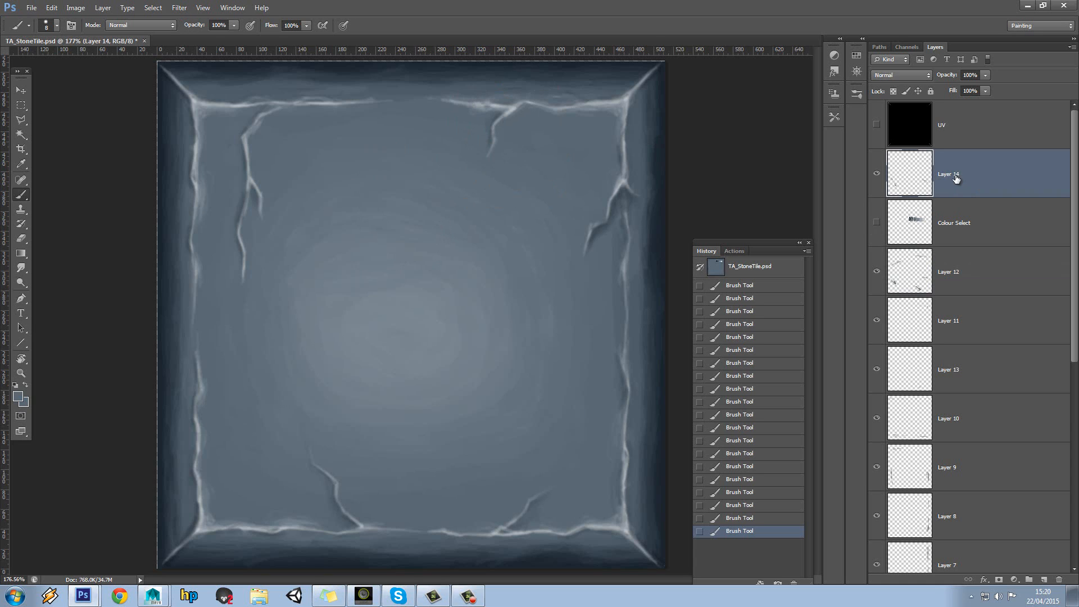
pyautogui.click(892, 283)
pyautogui.click(878, 273)
pyautogui.click(877, 273)
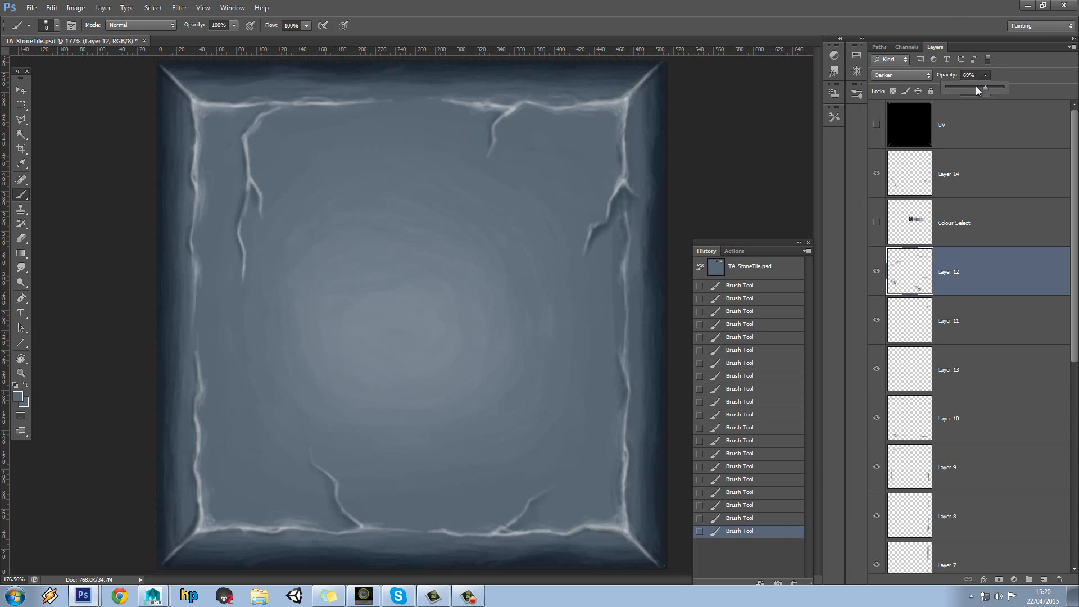
pyautogui.click(976, 88)
pyautogui.click(32, 8)
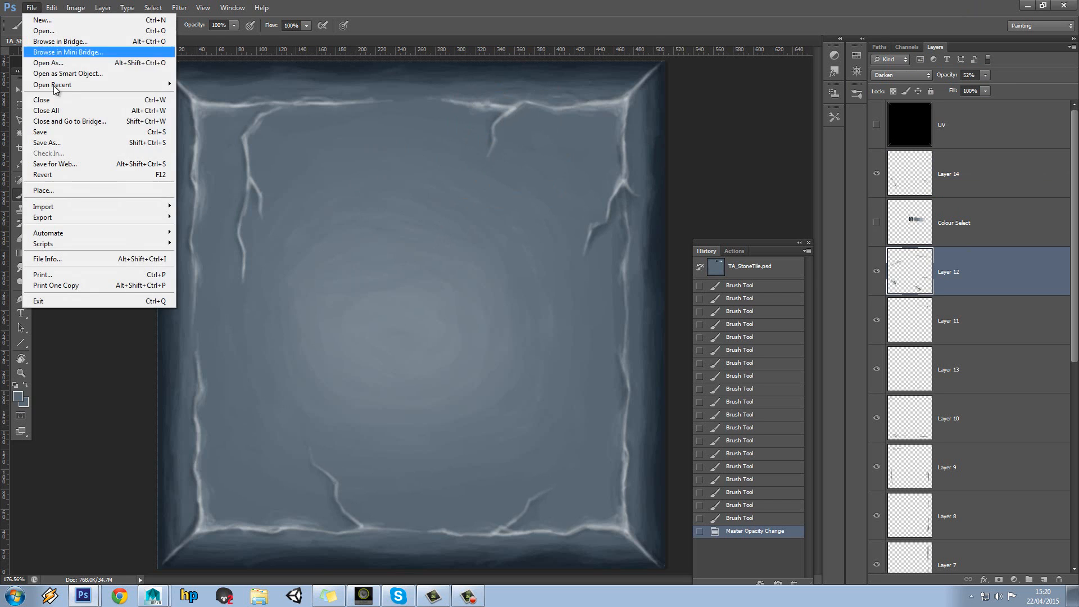
pyautogui.click(62, 132)
# Set the opacity of the crack highlights on Layer 11 to 78% and save the file
pyautogui.click(876, 320)
pyautogui.click(876, 320)
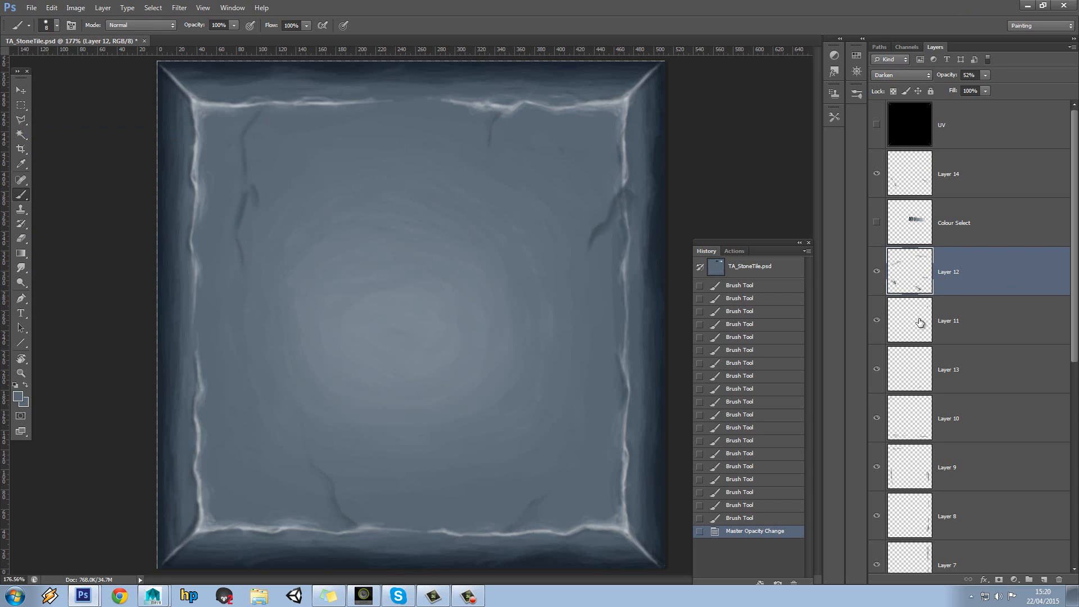
pyautogui.click(921, 322)
pyautogui.click(985, 76)
pyautogui.click(973, 88)
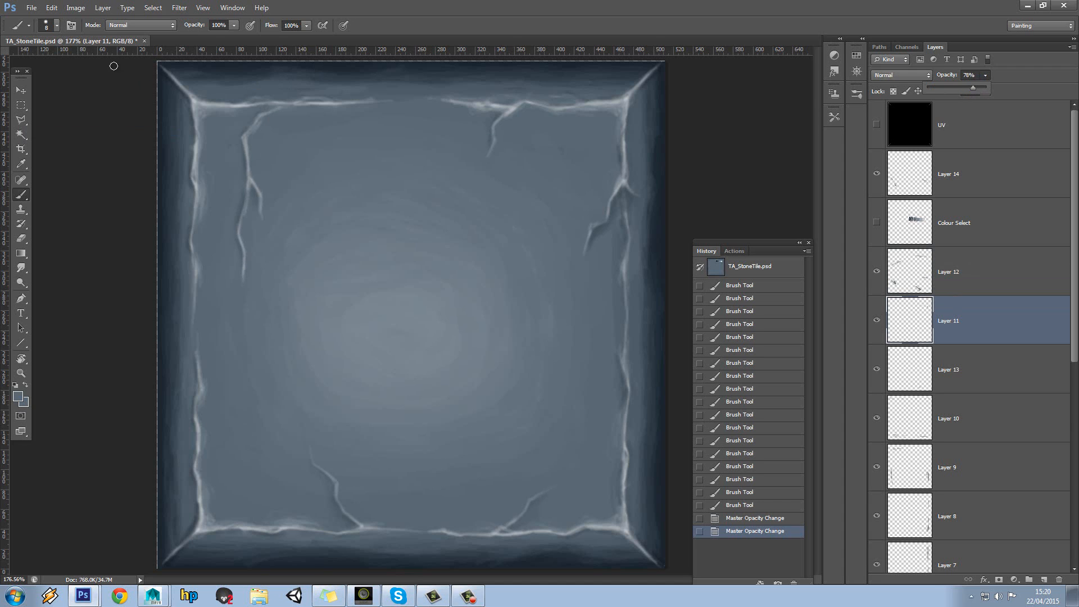
pyautogui.click(32, 8)
pyautogui.click(62, 132)
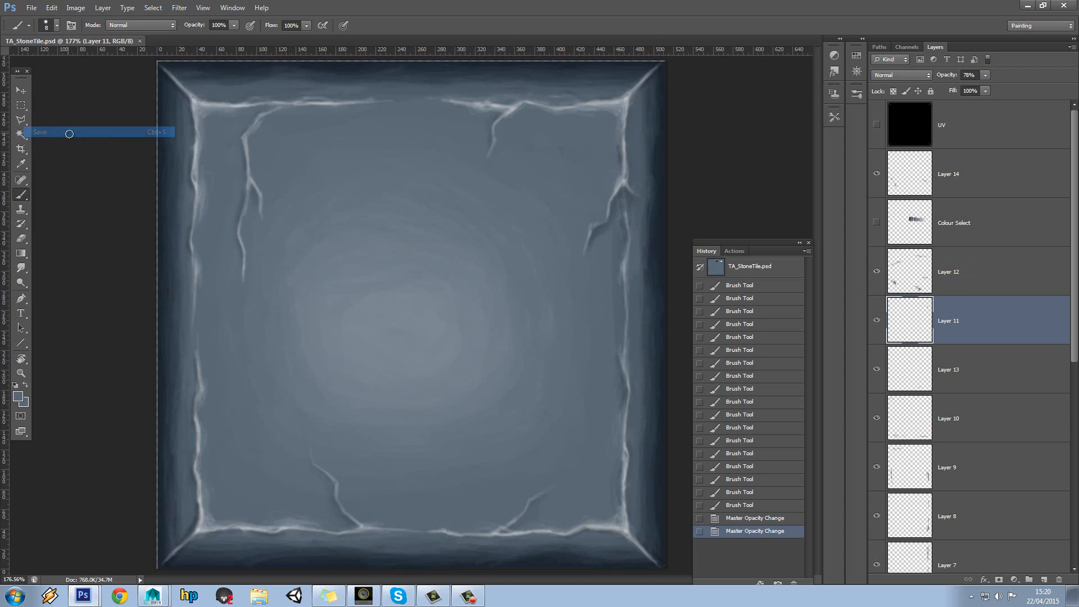
# Switch to Maya, reload the TA_StoneTile.psd texture on the middle tile, and deselect it to inspect all three tiles
pyautogui.moveTo(153, 595)
pyautogui.click(219, 571)
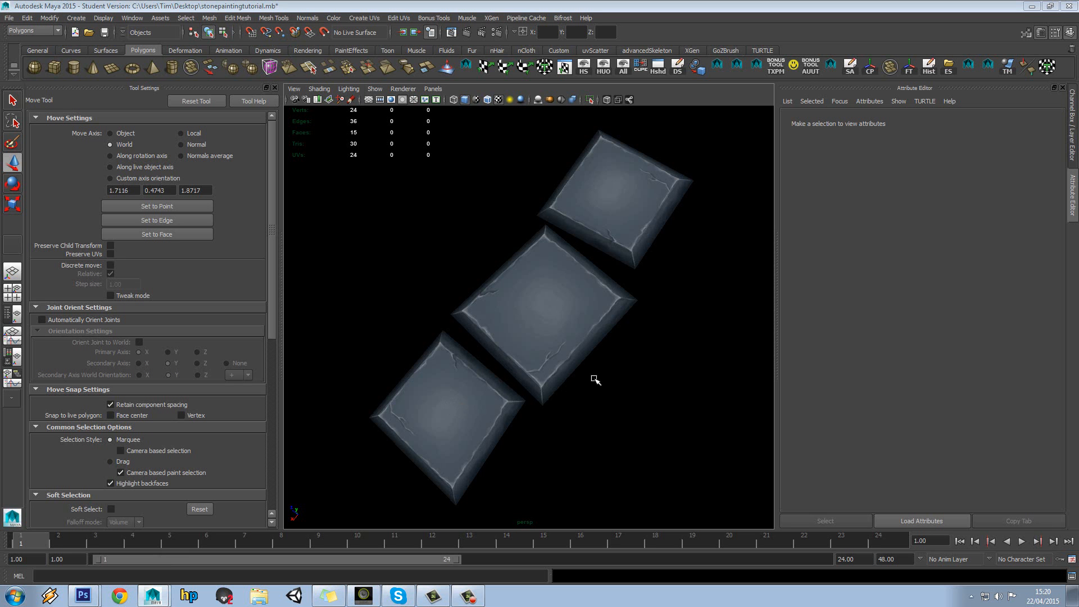
pyautogui.click(562, 328)
pyautogui.click(1046, 251)
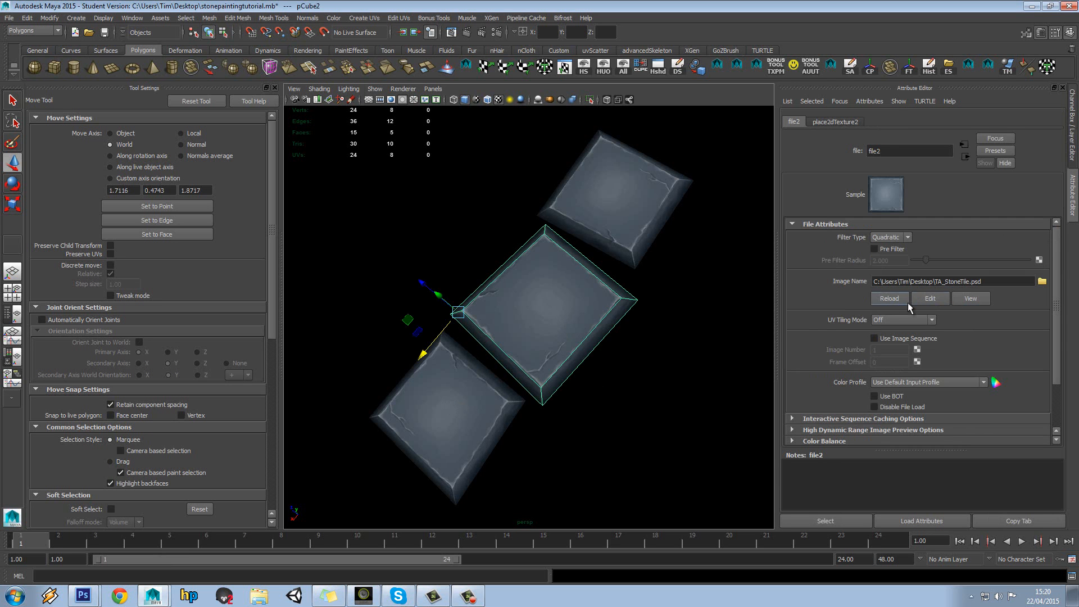
pyautogui.click(689, 357)
pyautogui.moveTo(690, 357); pyautogui.dragTo(647, 334)
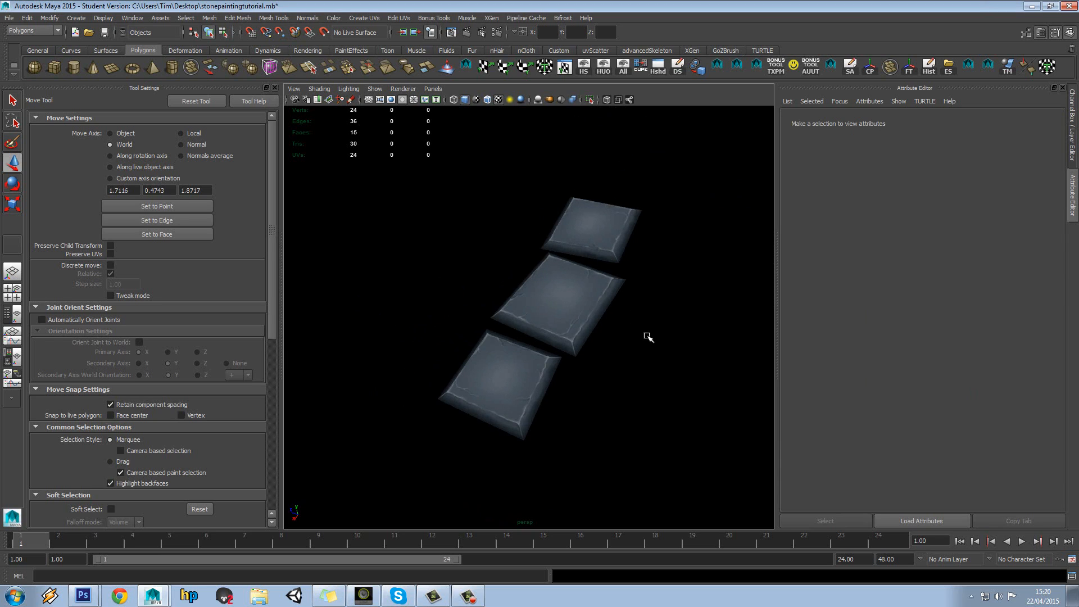
# Switch to Photoshop and add a new layer above Layer 14 in TA_StoneTile.psd
pyautogui.moveTo(83, 596)
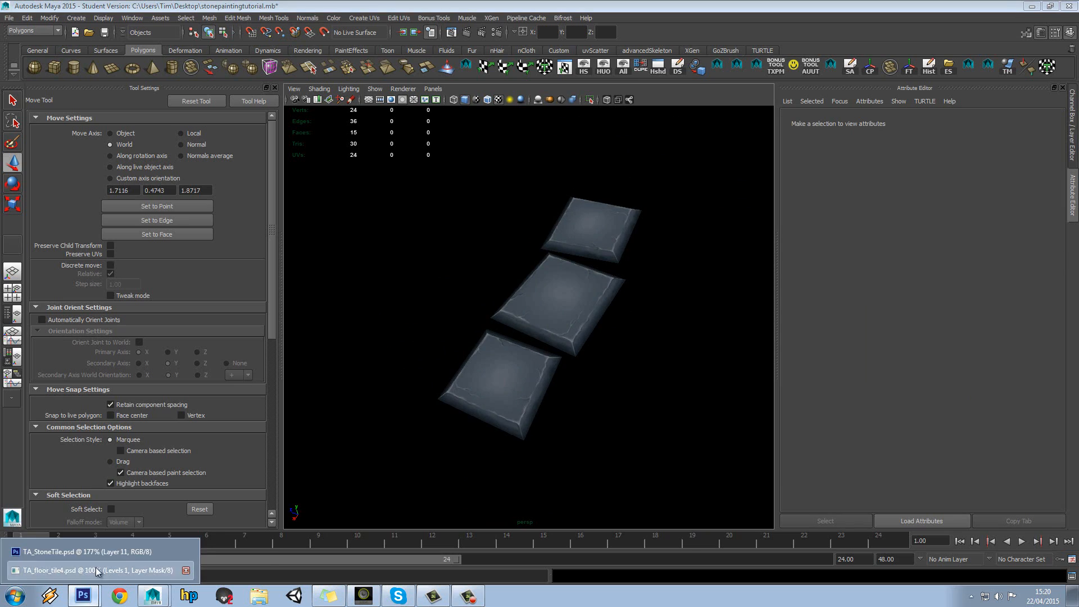
pyautogui.click(96, 572)
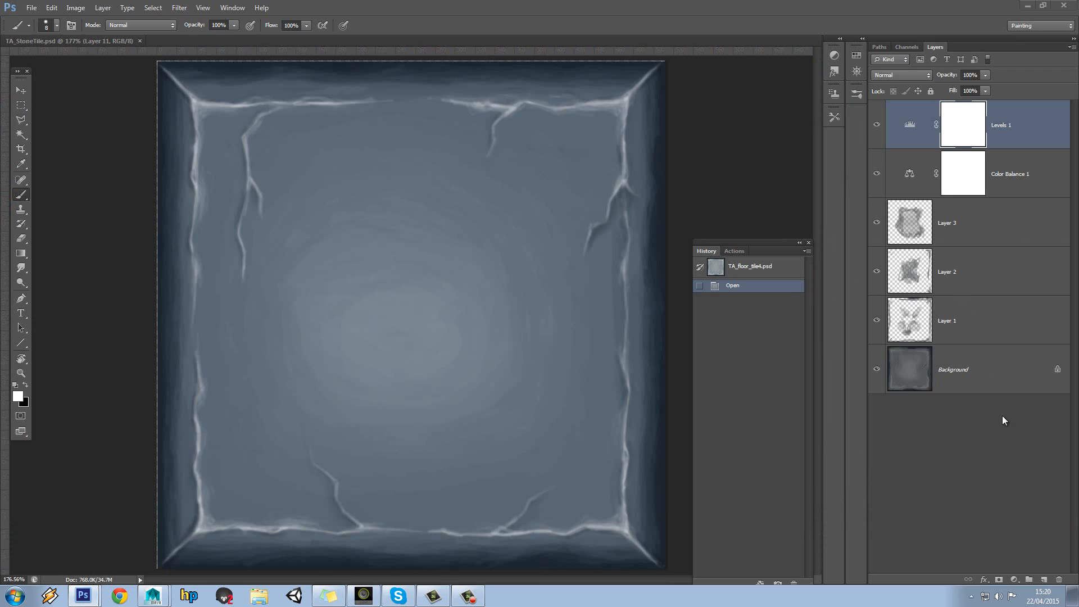
pyautogui.click(1044, 580)
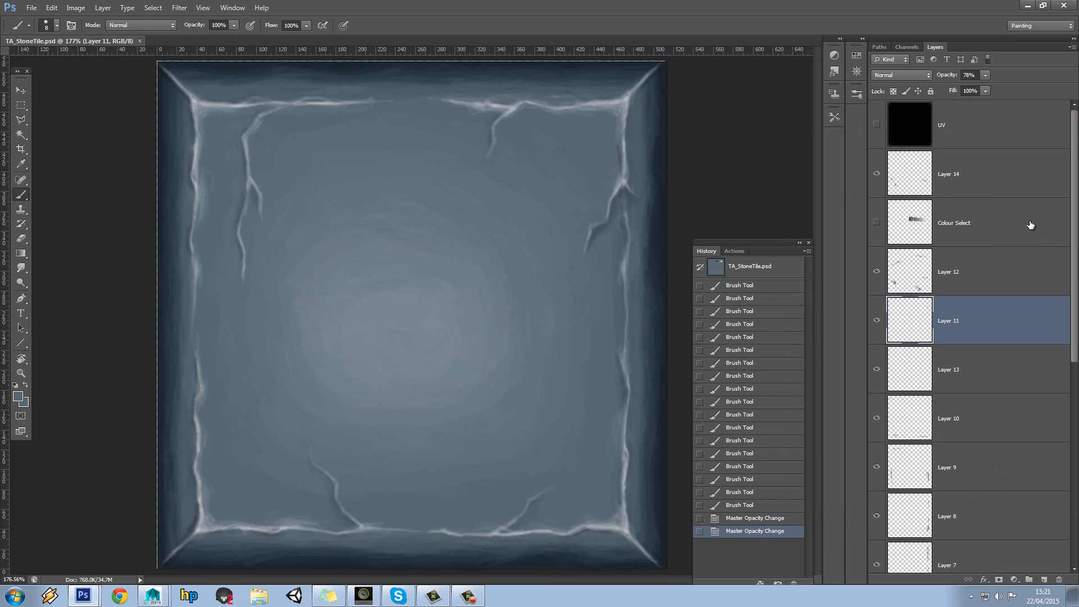
pyautogui.click(1034, 187)
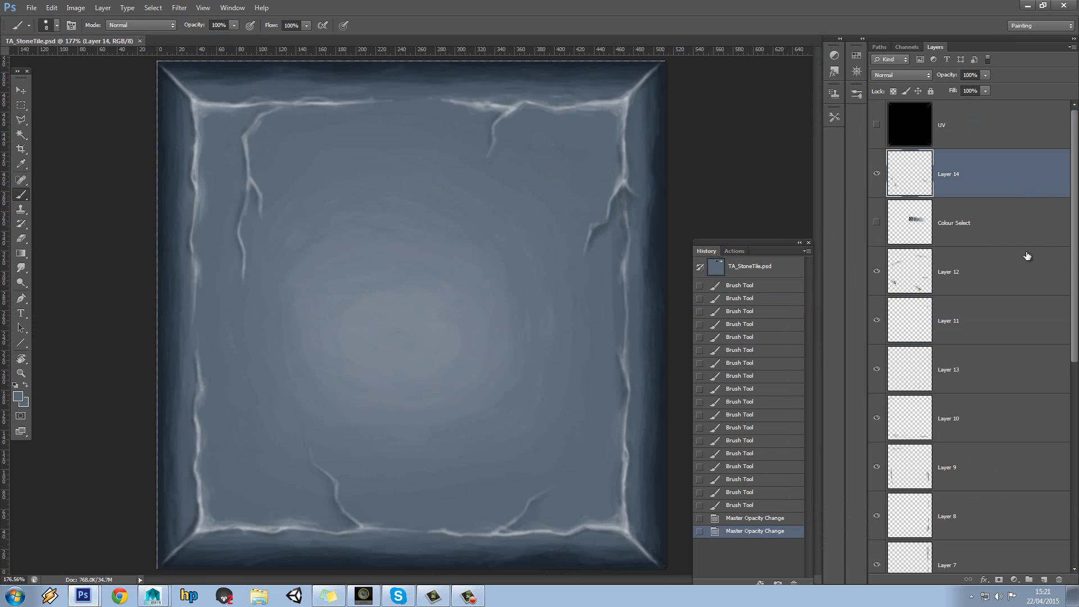
pyautogui.click(1043, 580)
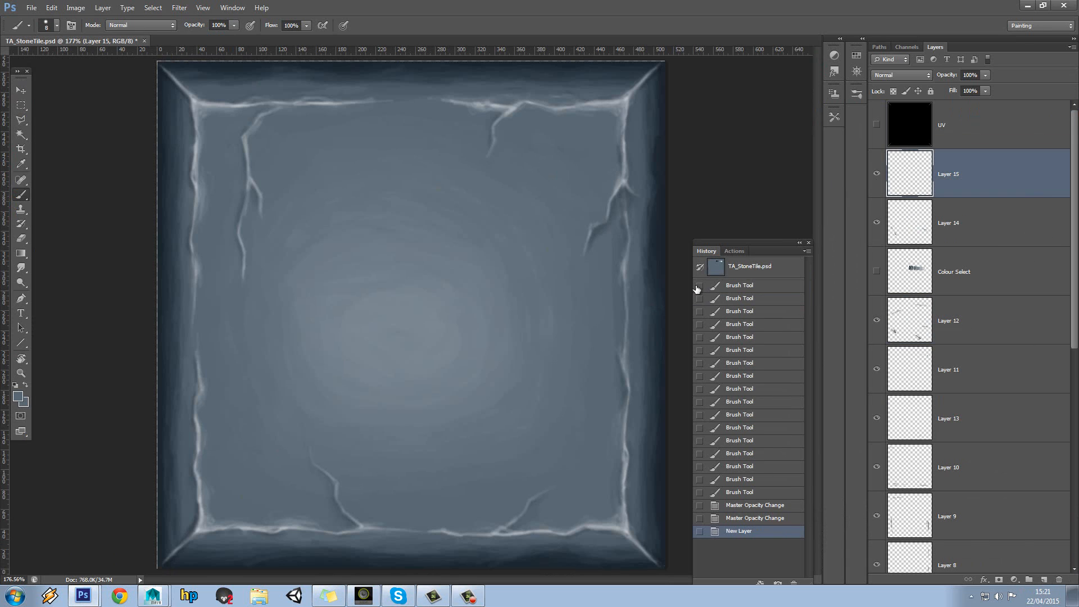
# Shade the stone face along its right and left edges on Layer 15 with a 34 px brush and sampled stone colour
pyautogui.rightClick(577, 308)
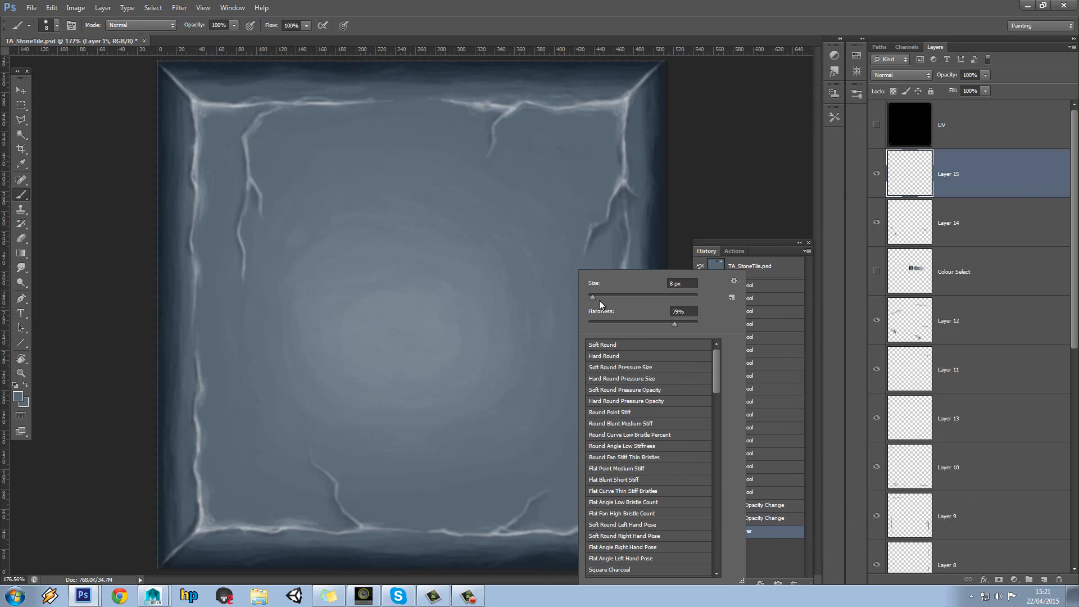
pyautogui.click(599, 297)
pyautogui.click(606, 298)
pyautogui.moveTo(606, 258)
pyautogui.mouseDown()
pyautogui.moveTo(610, 322)
pyautogui.moveTo(610, 273)
pyautogui.mouseUp()
pyautogui.moveTo(610, 273)
pyautogui.mouseDown()
pyautogui.moveTo(597, 381)
pyautogui.moveTo(584, 314)
pyautogui.mouseUp()
pyautogui.keyDown('alt'); pyautogui.click(593, 385); pyautogui.keyUp('alt')
pyautogui.moveTo(605, 264); pyautogui.dragTo(594, 340)
pyautogui.moveTo(594, 340); pyautogui.dragTo(602, 285)
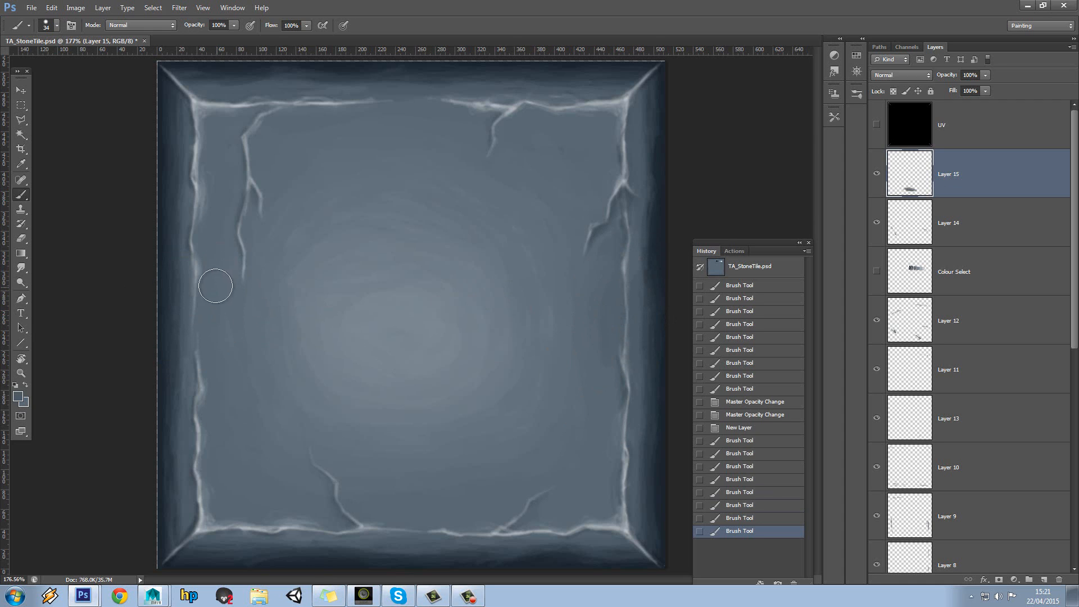
pyautogui.moveTo(214, 285)
pyautogui.mouseDown()
pyautogui.moveTo(214, 410)
pyautogui.moveTo(217, 288)
pyautogui.moveTo(212, 345)
pyautogui.moveTo(230, 379)
pyautogui.mouseUp()
pyautogui.moveTo(222, 287); pyautogui.dragTo(216, 242)
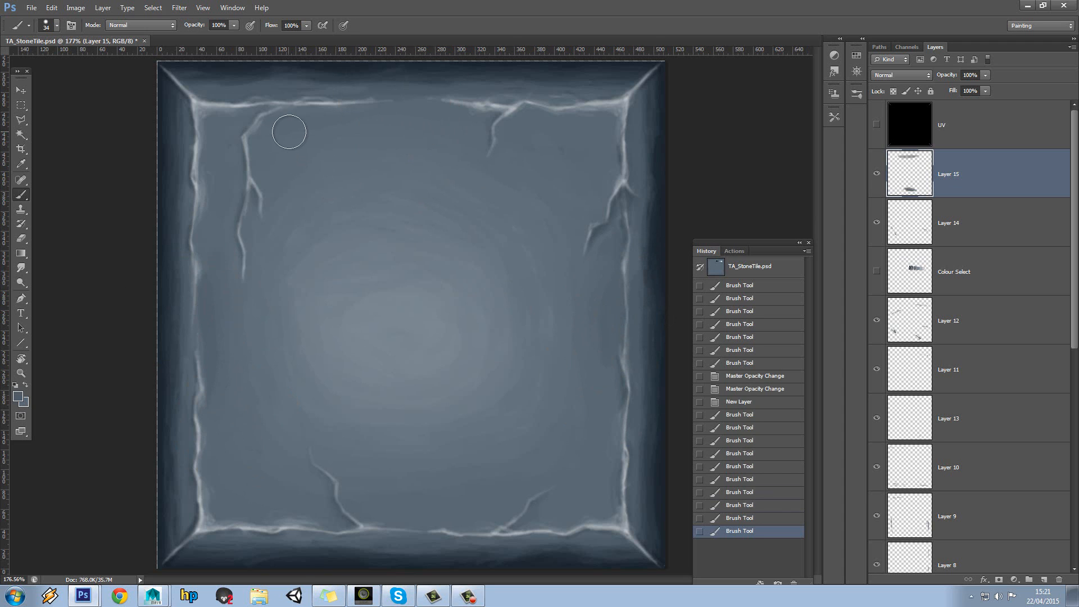
# Paint darker patches beside the upper-left crack on Layer 15 and soften them with the slate colour sampled near the top edge
pyautogui.moveTo(299, 131); pyautogui.dragTo(284, 151)
pyautogui.moveTo(292, 137); pyautogui.dragTo(283, 168)
pyautogui.moveTo(296, 163)
pyautogui.mouseDown()
pyautogui.moveTo(298, 129)
pyautogui.moveTo(289, 211)
pyautogui.moveTo(278, 222)
pyautogui.moveTo(284, 216)
pyautogui.mouseUp()
pyautogui.keyDown('alt'); pyautogui.click(361, 92); pyautogui.keyUp('alt')
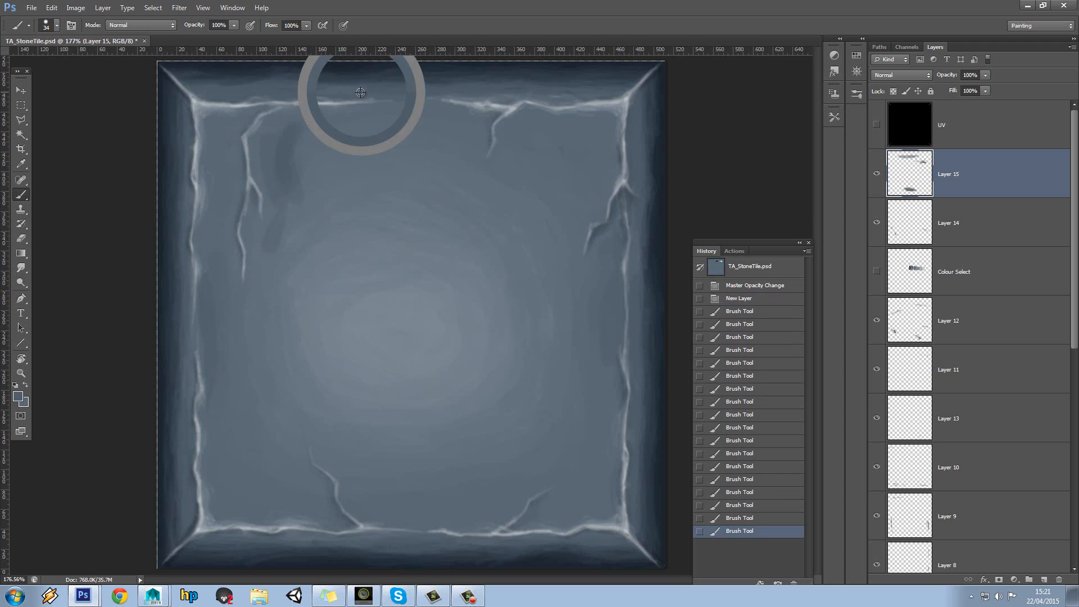
pyautogui.moveTo(309, 158)
pyautogui.mouseDown()
pyautogui.moveTo(274, 259)
pyautogui.moveTo(277, 295)
pyautogui.mouseUp()
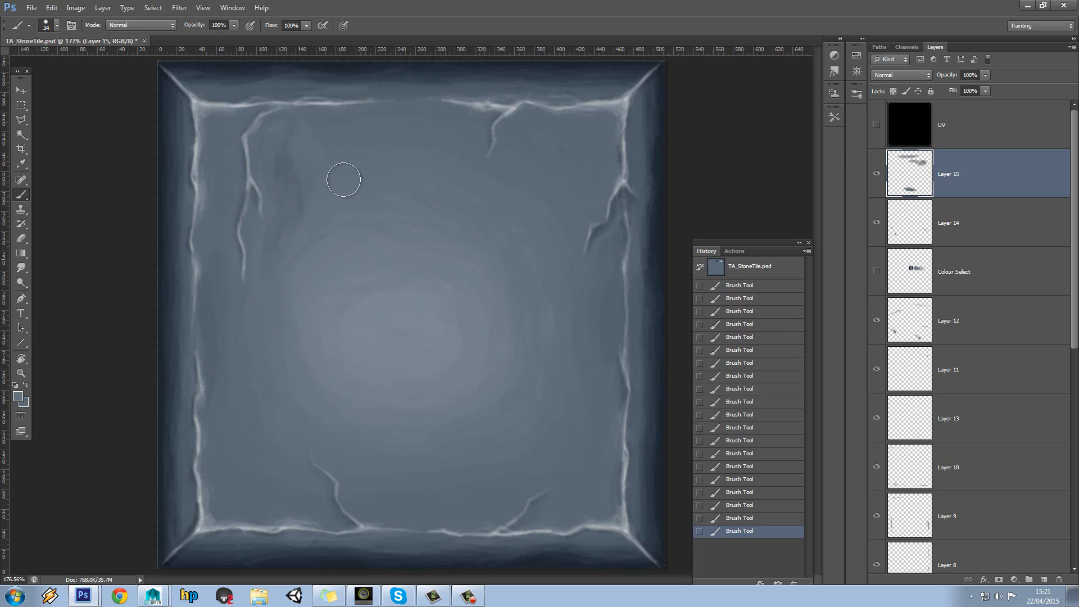
# Refine the stone shading on Layer 15 with a 10 px brush in the colour sampled beside the upper-left crack
pyautogui.press('[')
pyautogui.press('[')
pyautogui.press('[')
pyautogui.press('[')
pyautogui.keyDown('alt'); pyautogui.click(277, 196); pyautogui.keyUp('alt')
pyautogui.click(612, 375)
# Shade an arc around the lower right of the central highlight with a 29 px brush and blend it using sampled stone colours
pyautogui.rightClick(400, 325)
pyautogui.moveTo(419, 294); pyautogui.dragTo(430, 295)
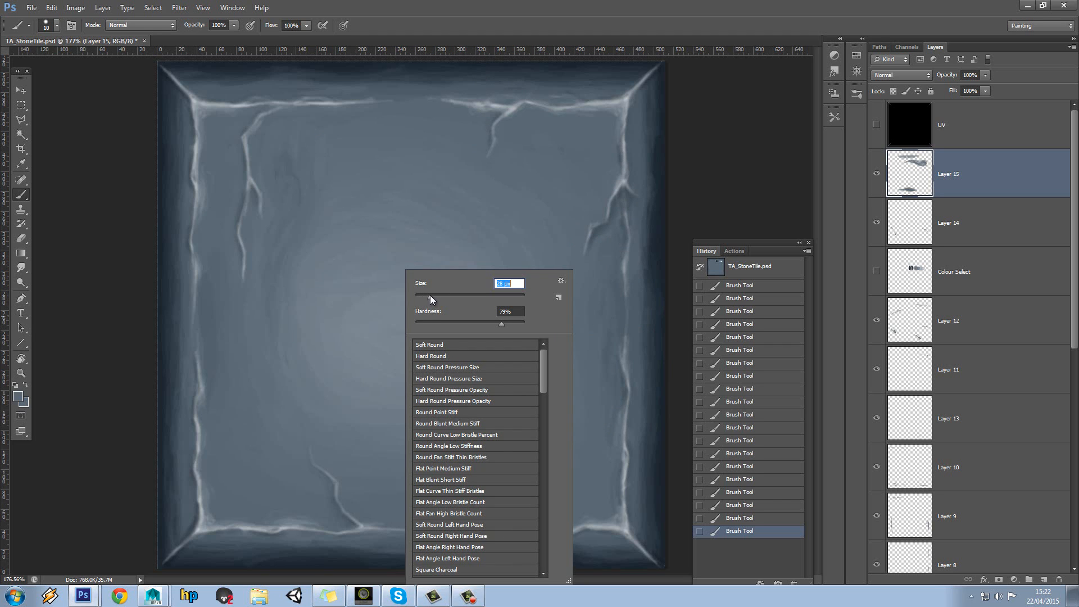
pyautogui.press('Return')
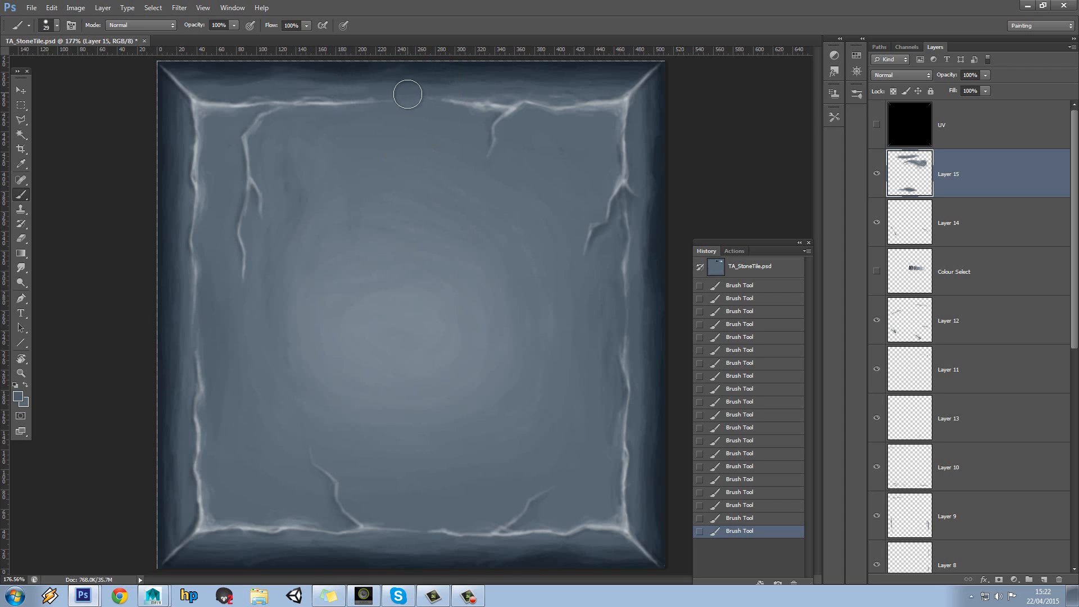
pyautogui.moveTo(432, 442)
pyautogui.mouseDown()
pyautogui.moveTo(481, 419)
pyautogui.moveTo(434, 439)
pyautogui.moveTo(506, 358)
pyautogui.moveTo(397, 449)
pyautogui.moveTo(521, 324)
pyautogui.moveTo(358, 473)
pyautogui.moveTo(463, 432)
pyautogui.moveTo(414, 457)
pyautogui.moveTo(511, 393)
pyautogui.moveTo(539, 350)
pyautogui.moveTo(485, 312)
pyautogui.moveTo(499, 295)
pyautogui.moveTo(506, 309)
pyautogui.moveTo(458, 396)
pyautogui.moveTo(363, 451)
pyautogui.moveTo(448, 406)
pyautogui.moveTo(499, 351)
pyautogui.moveTo(509, 295)
pyautogui.moveTo(474, 338)
pyautogui.mouseUp()
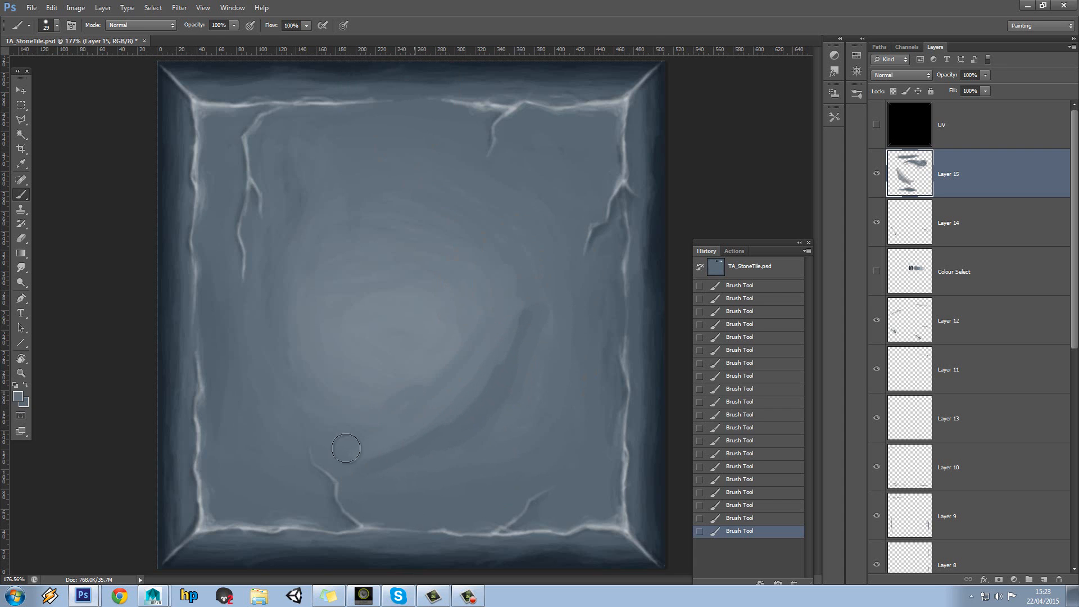
pyautogui.hotkey('ctrl', 'z')
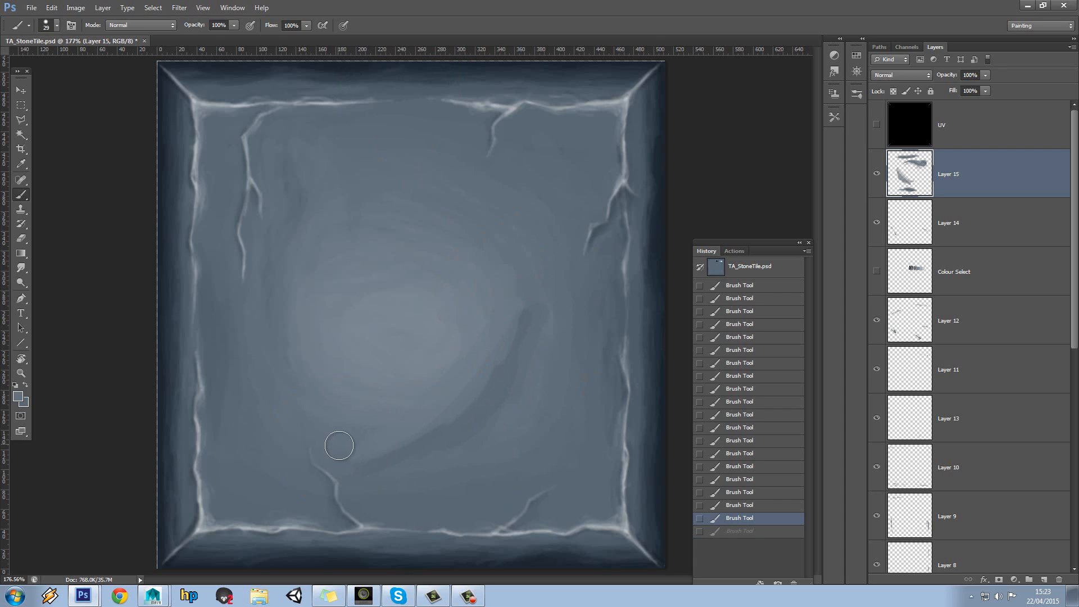
pyautogui.moveTo(487, 366)
pyautogui.mouseDown()
pyautogui.moveTo(506, 313)
pyautogui.moveTo(520, 308)
pyautogui.mouseUp()
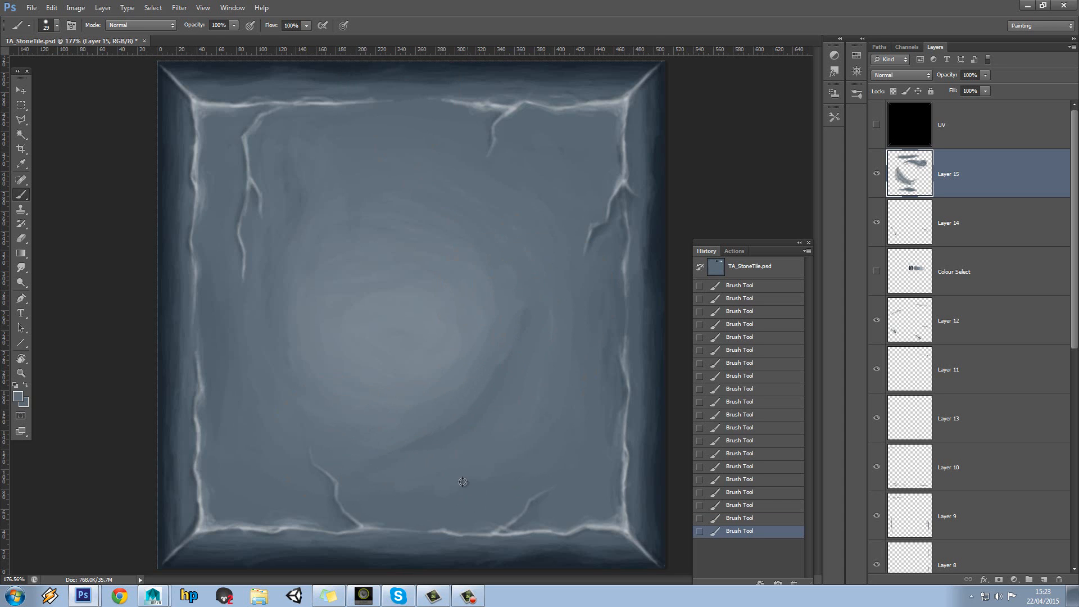
pyautogui.keyDown('alt'); pyautogui.click(434, 414); pyautogui.keyUp('alt')
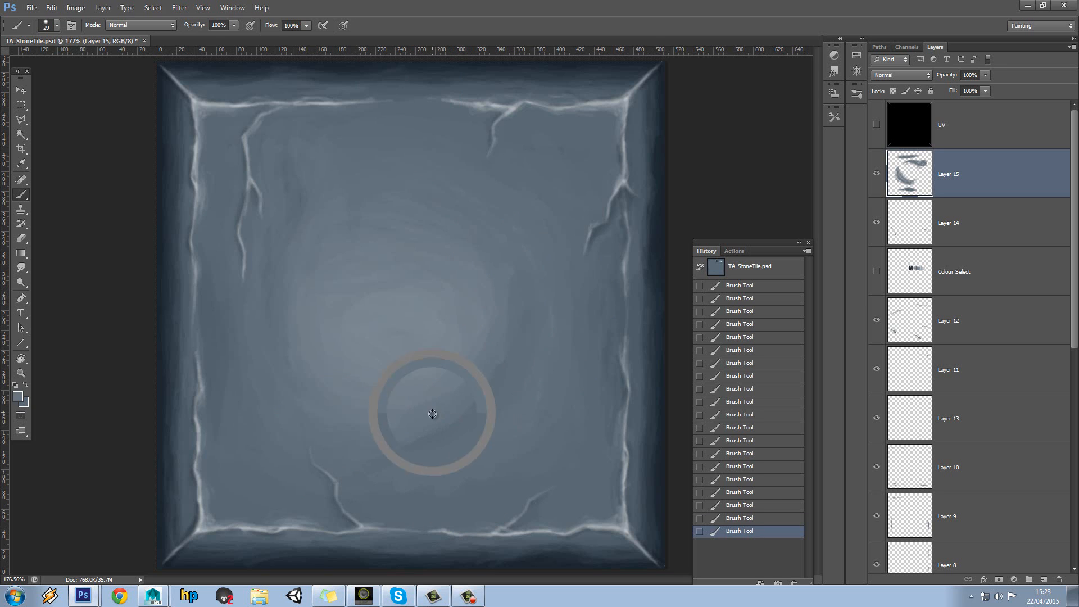
pyautogui.moveTo(456, 417)
pyautogui.mouseDown()
pyautogui.moveTo(504, 357)
pyautogui.moveTo(504, 389)
pyautogui.mouseUp()
pyautogui.keyDown('alt'); pyautogui.click(399, 438); pyautogui.keyUp('alt')
pyautogui.moveTo(413, 443); pyautogui.dragTo(434, 437)
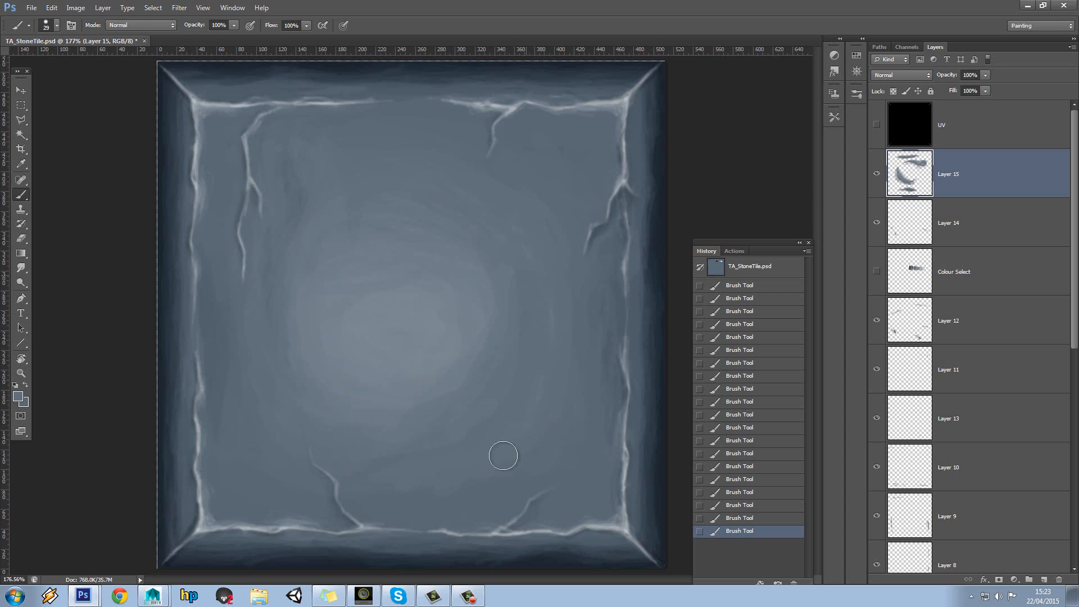
# Retouch the lower part of the stone face on Layer 15 with a 15 px brush in sampled colours and save the file
pyautogui.keyDown('alt'); pyautogui.click(429, 438); pyautogui.keyUp('alt')
pyautogui.press('alt')
pyautogui.press('[')
pyautogui.press('[')
pyautogui.keyDown('alt'); pyautogui.click(391, 492); pyautogui.keyUp('alt')
pyautogui.hotkey('ctrl', 'z')
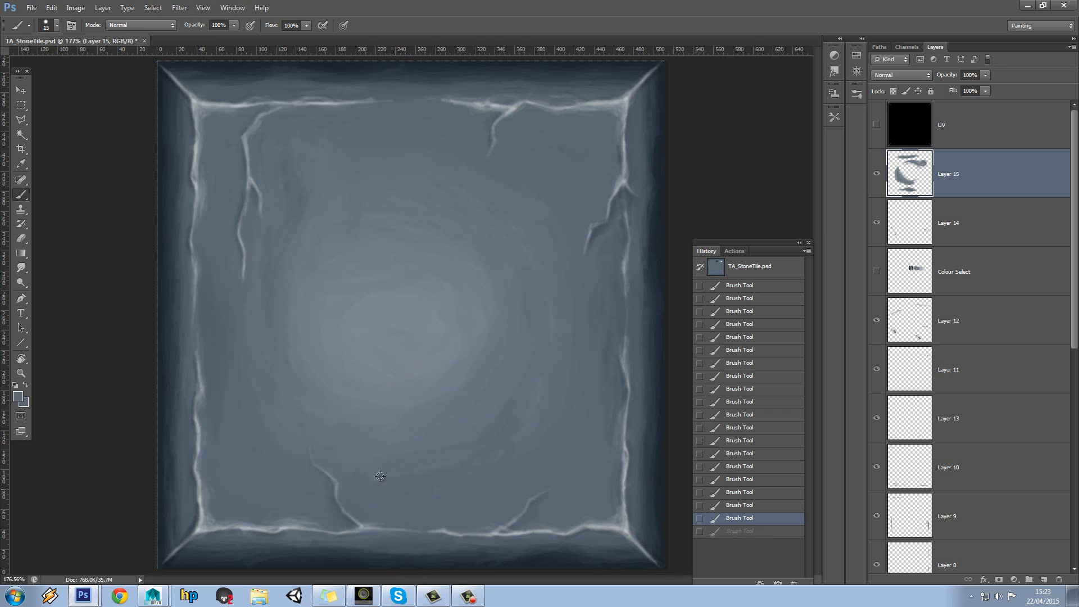
pyautogui.hotkey('ctrl', 'z')
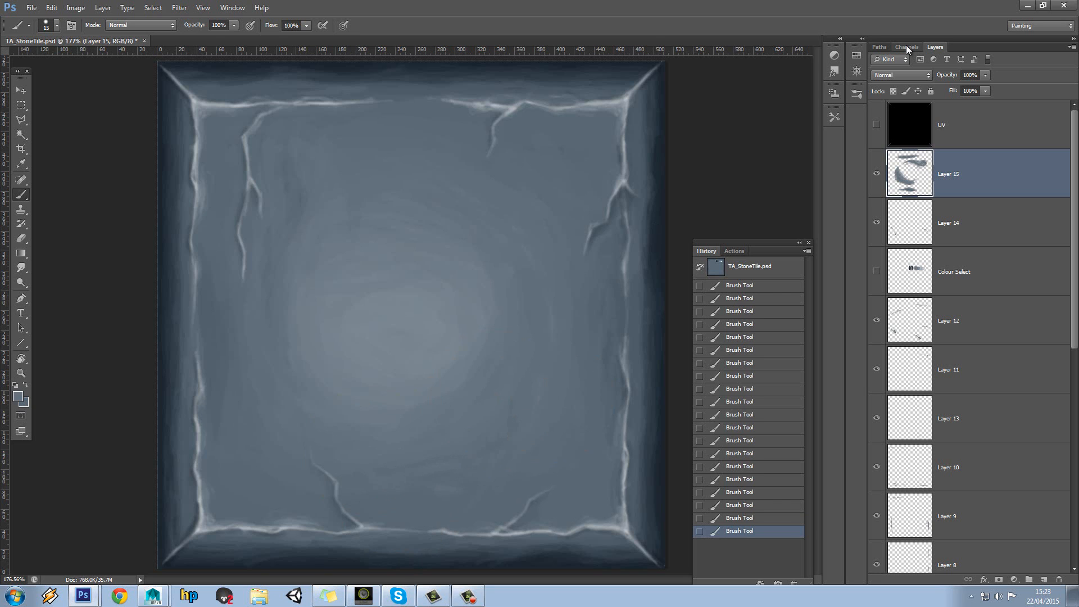
pyautogui.click(31, 8)
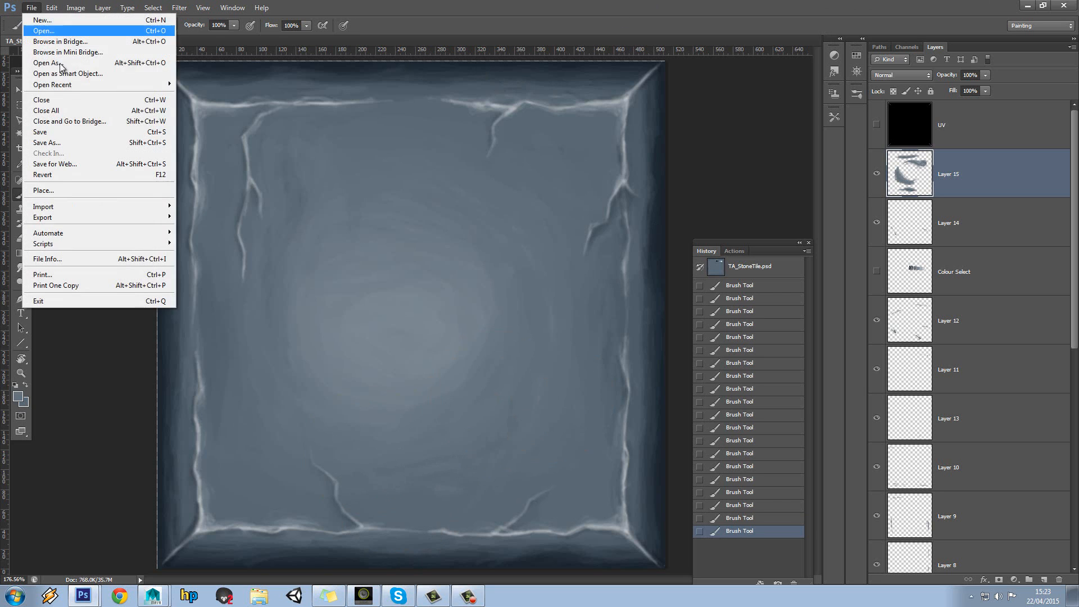
pyautogui.click(87, 135)
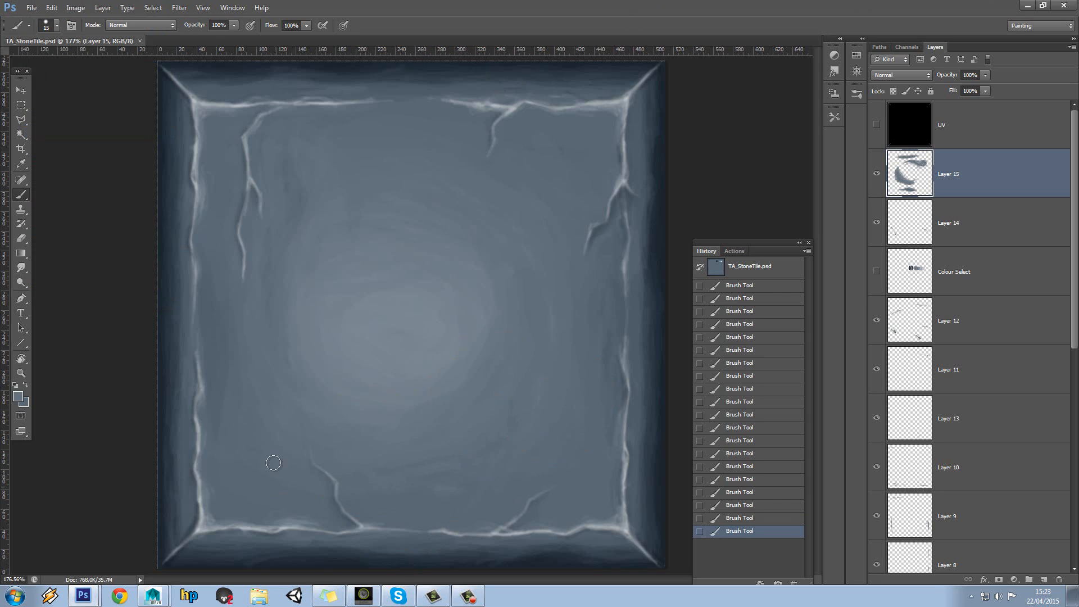
# Switch to Maya, reload the tile texture from TA_StoneTile.psd and examine the updated shading from several angles
pyautogui.click(152, 596)
pyautogui.scroll(6, 573, 416)
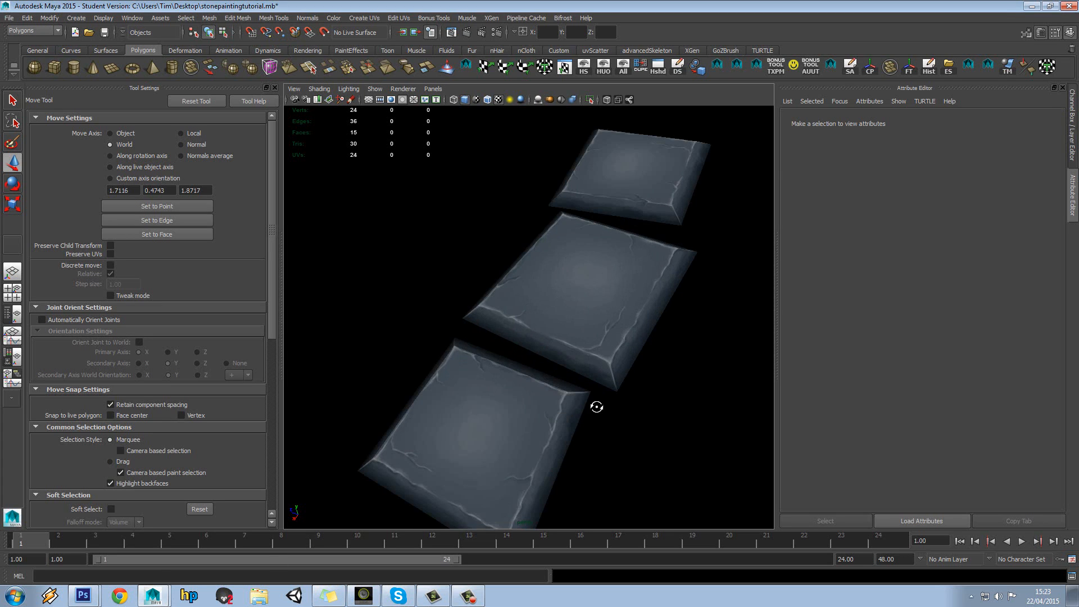
pyautogui.click(578, 417)
pyautogui.click(1047, 250)
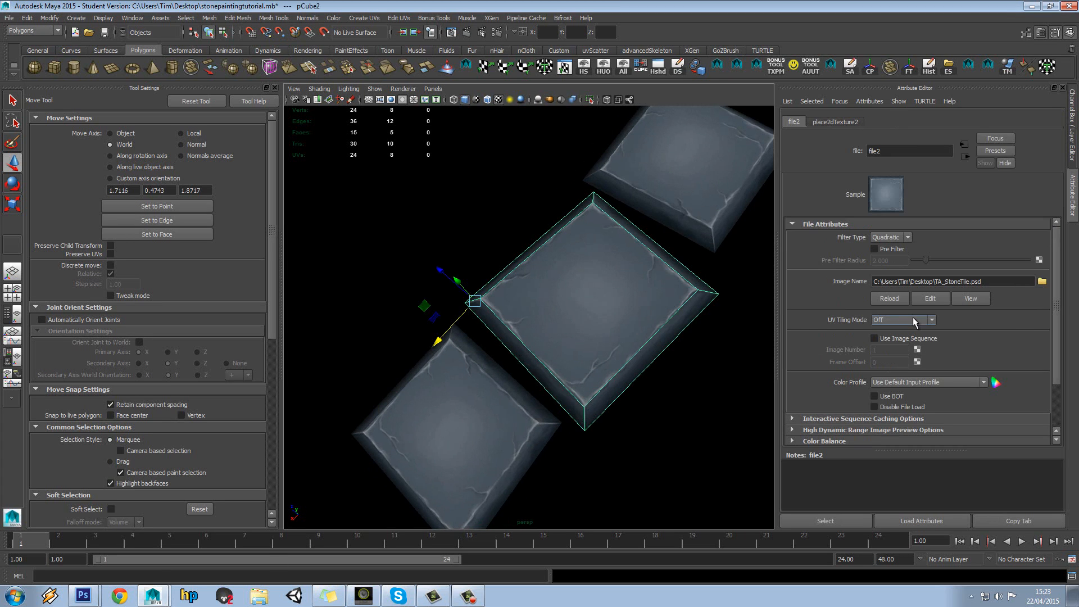
pyautogui.click(708, 413)
pyautogui.scroll(-6, 703, 419)
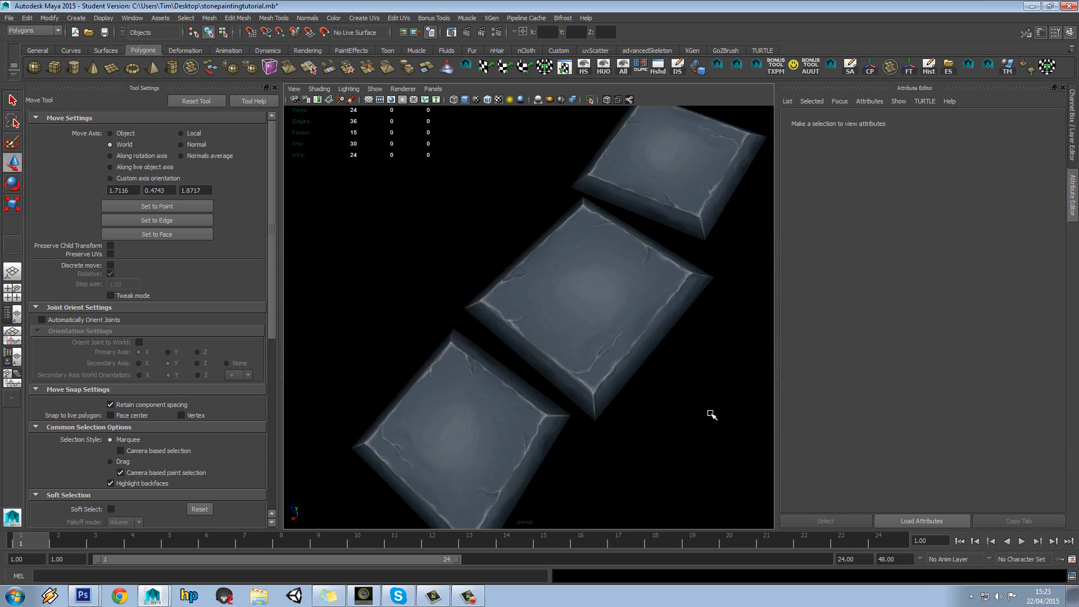
pyautogui.scroll(4, 682, 417)
pyautogui.moveTo(682, 417); pyautogui.dragTo(697, 422)
pyautogui.moveTo(629, 296); pyautogui.dragTo(99, 605)
# Return to TA_StoneTile.psd in Photoshop, undo the trial stroke on Layer 15 and add a new layer above it
pyautogui.moveTo(98, 600)
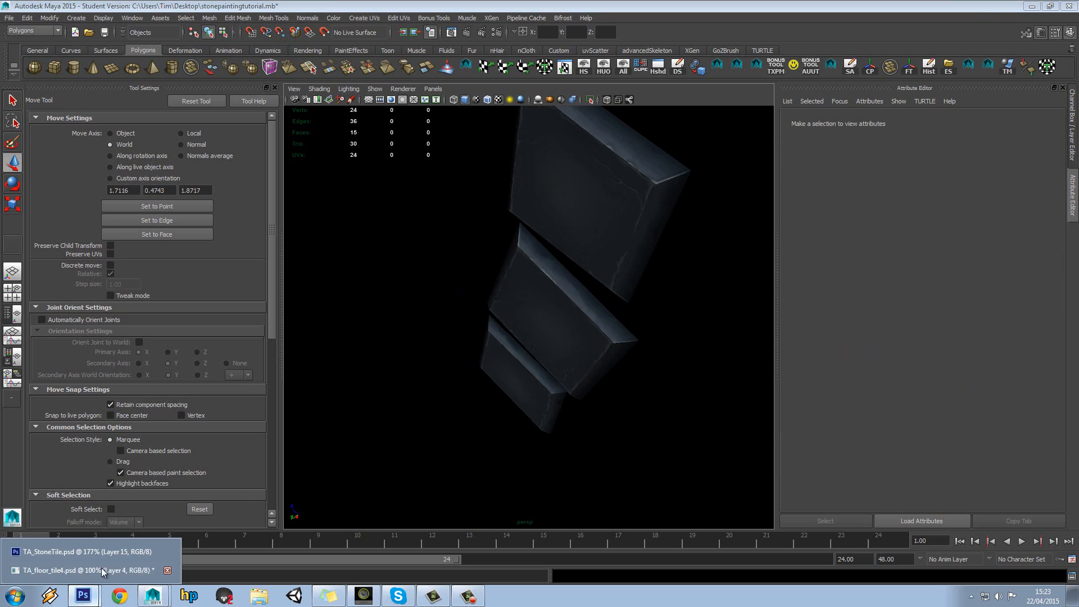
pyautogui.click(103, 551)
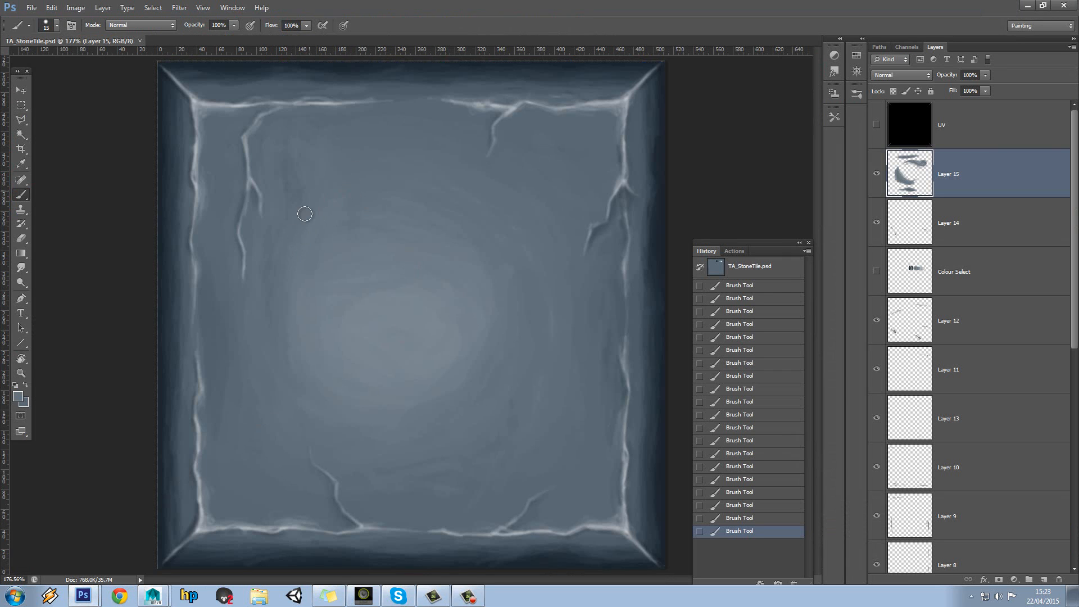
pyautogui.keyDown('alt'); pyautogui.click(340, 168); pyautogui.keyUp('alt')
pyautogui.click(441, 299)
pyautogui.hotkey('ctrl', 'z')
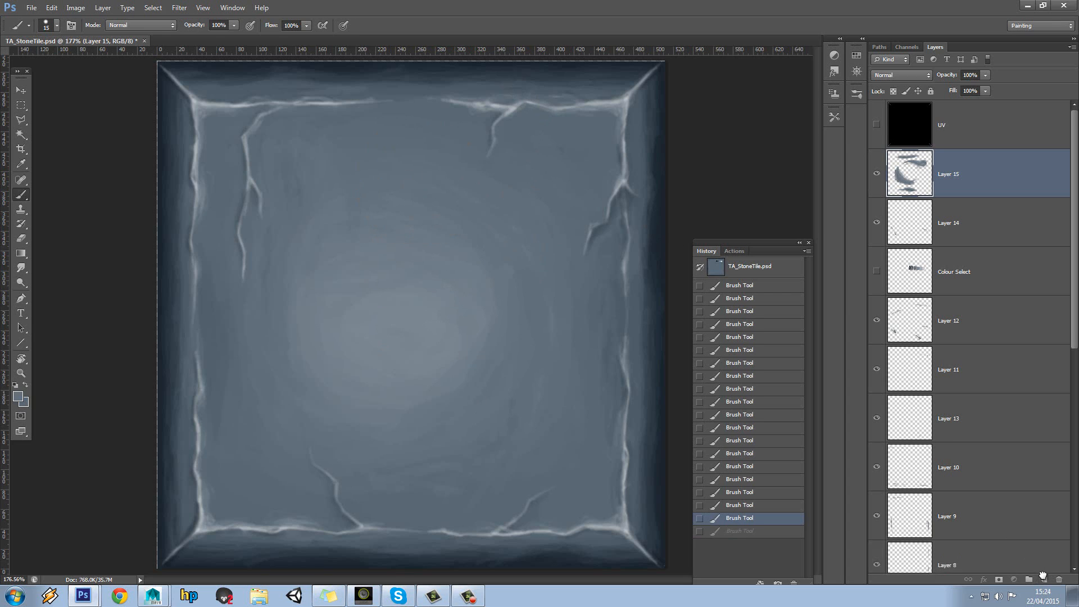
pyautogui.moveTo(1026, 555); pyautogui.dragTo(1043, 580)
pyautogui.click(1016, 163)
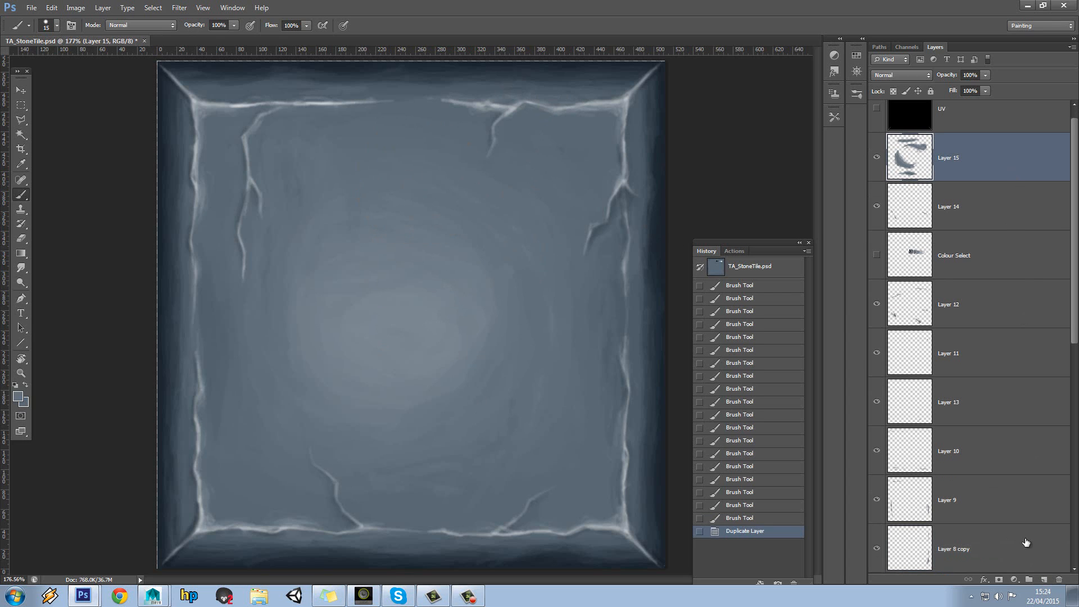
pyautogui.click(1043, 579)
# Paint over the central highlight on Layer 16 with a 46 px brush in the stone colour sampled above it
pyautogui.click(404, 242)
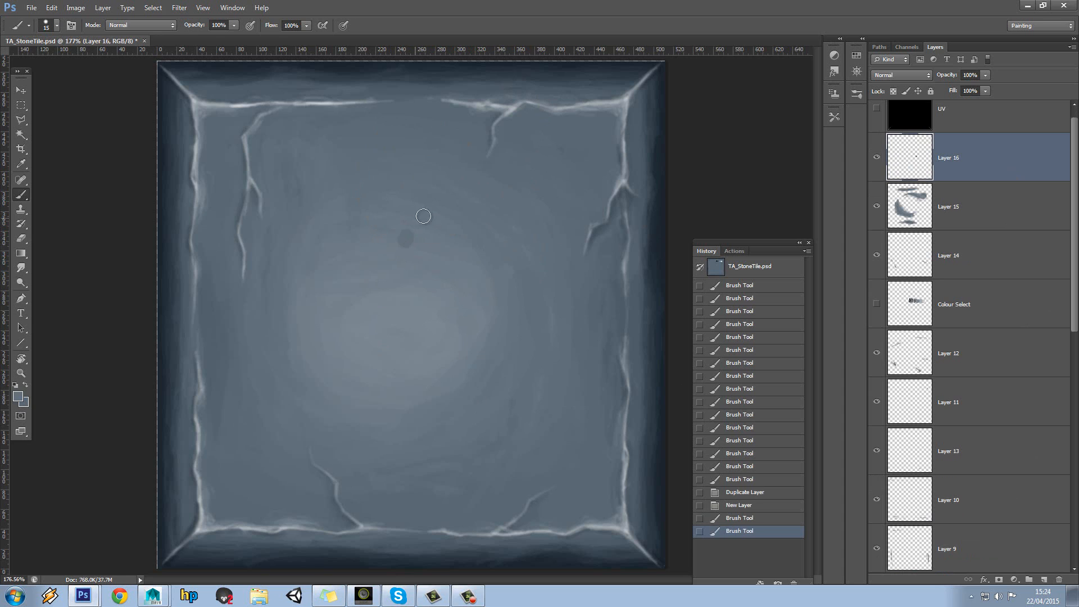
pyautogui.click(458, 202)
pyautogui.click(458, 193)
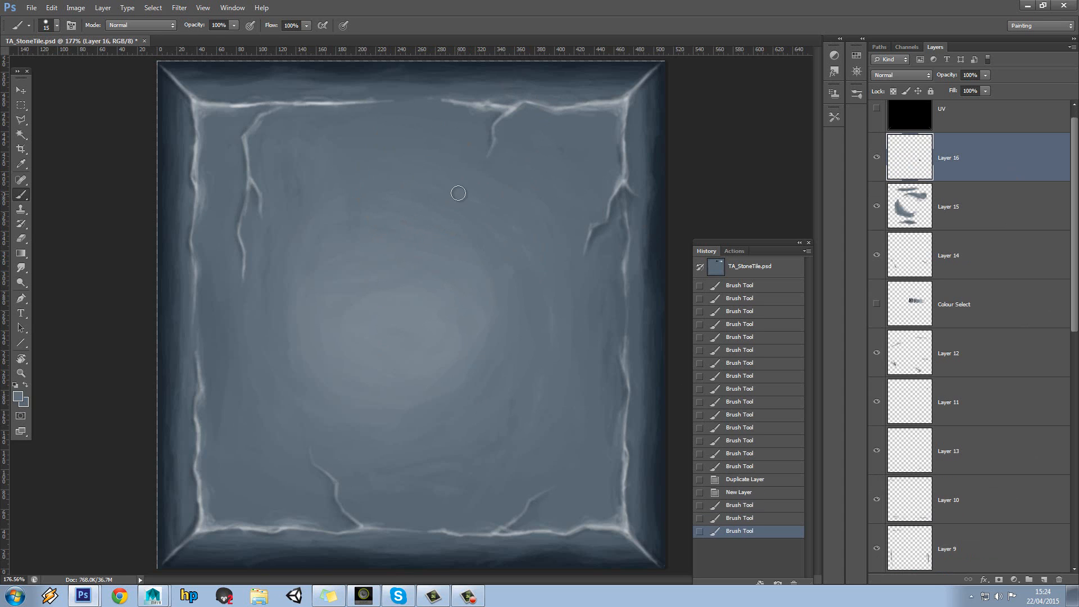
pyautogui.rightClick(408, 214)
pyautogui.moveTo(431, 242); pyautogui.dragTo(447, 243)
pyautogui.keyDown('alt'); pyautogui.click(398, 156); pyautogui.keyUp('alt')
pyautogui.moveTo(379, 292)
pyautogui.mouseDown()
pyautogui.moveTo(405, 380)
pyautogui.moveTo(424, 369)
pyautogui.moveTo(355, 419)
pyautogui.moveTo(381, 441)
pyautogui.moveTo(381, 376)
pyautogui.moveTo(325, 444)
pyautogui.moveTo(396, 364)
pyautogui.moveTo(436, 352)
pyautogui.moveTo(472, 251)
pyautogui.mouseUp()
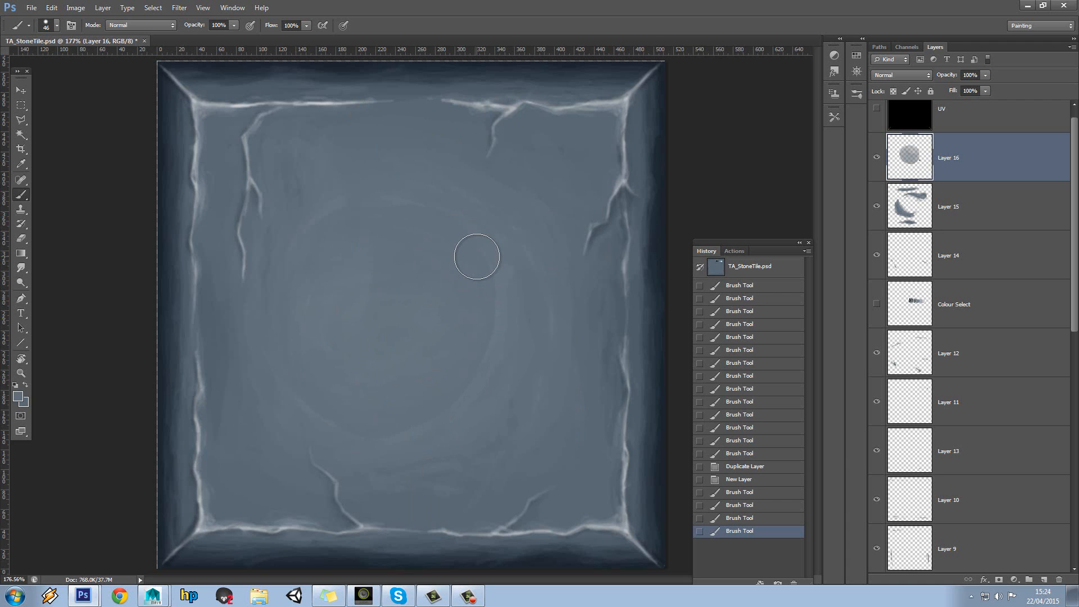
# Soften the painted central highlight on Layer 16 with three Gaussian Blur passes, using a larger radius for the last one
pyautogui.click(180, 8)
pyautogui.click(198, 20)
pyautogui.click(179, 8)
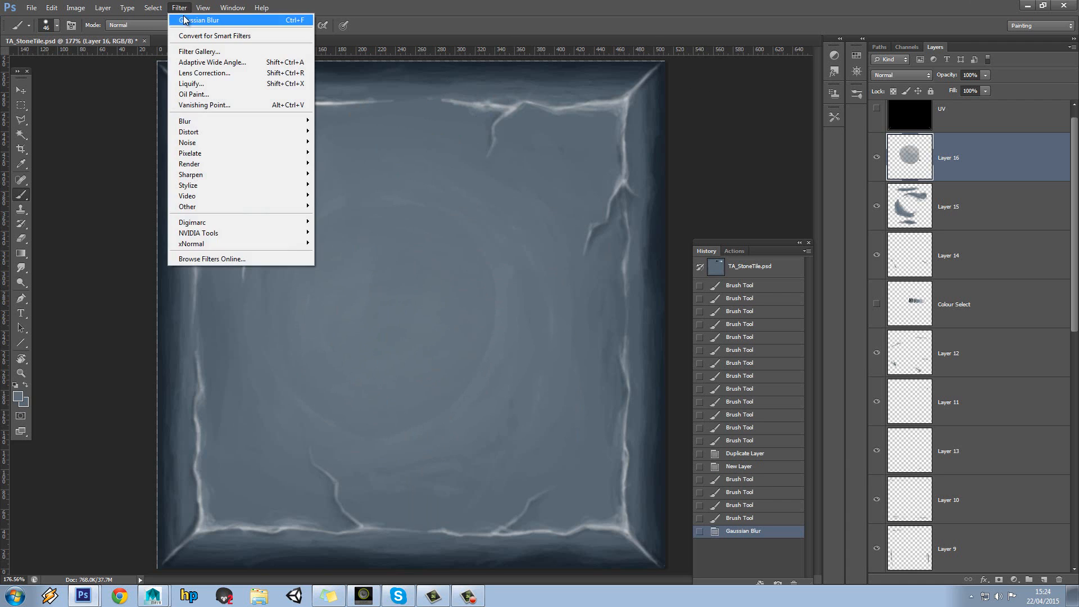
pyautogui.click(197, 19)
pyautogui.click(179, 8)
pyautogui.moveTo(233, 121)
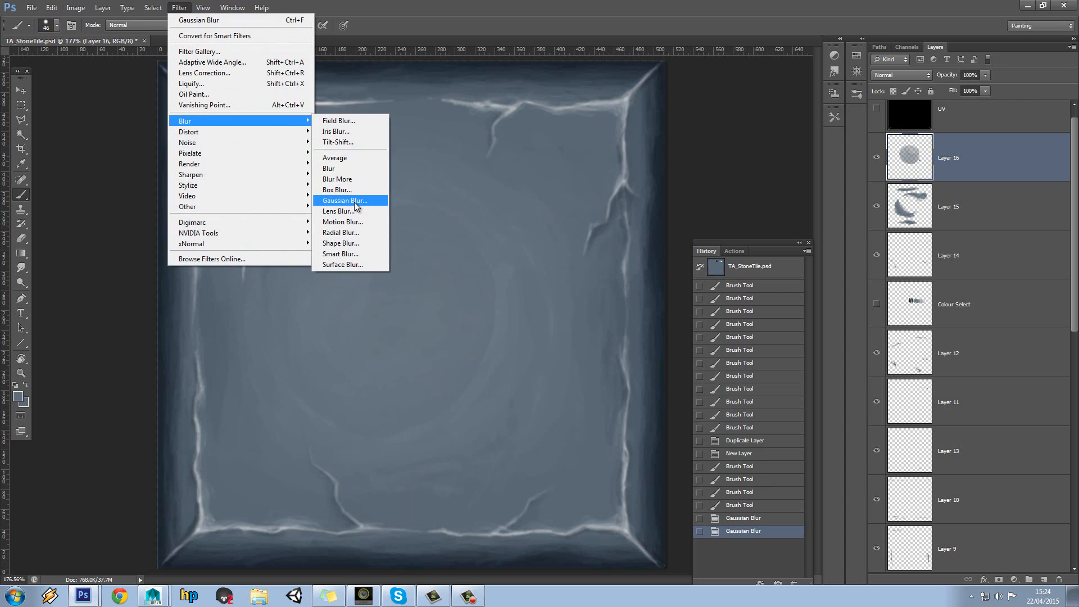
pyautogui.click(340, 201)
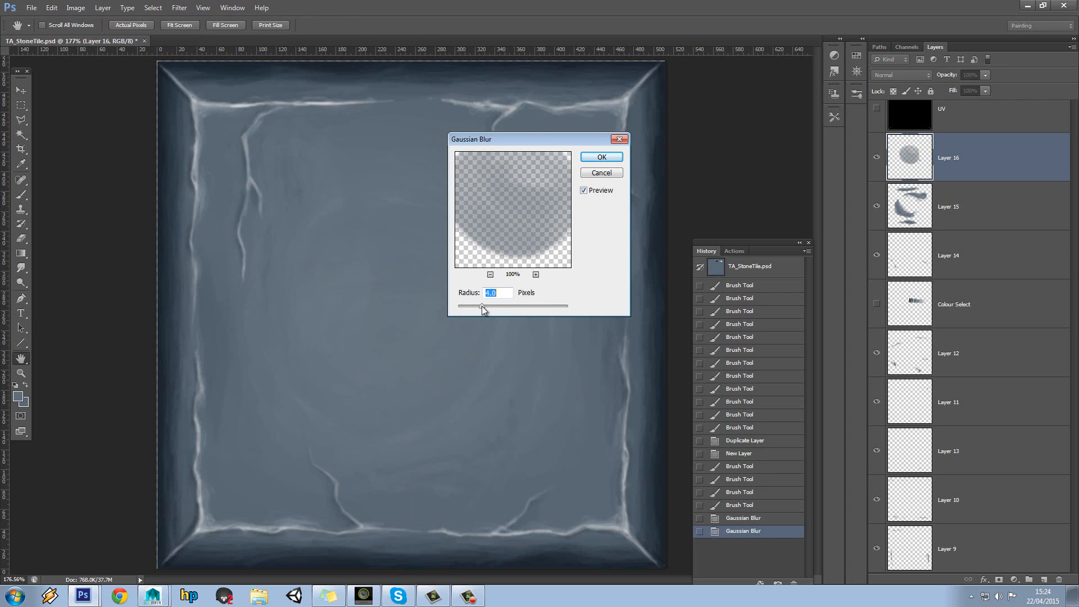
pyautogui.moveTo(481, 305); pyautogui.dragTo(501, 305)
pyautogui.click(601, 158)
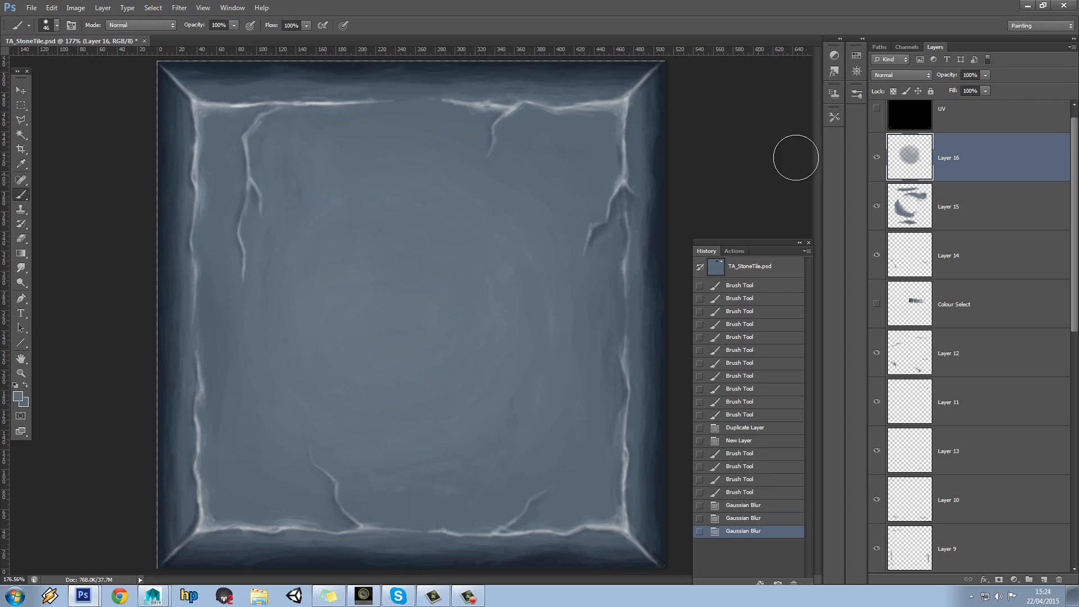
# Reduce Layer 16's opacity to 39%, comparing the tile with the layer hidden and shown
pyautogui.click(960, 88)
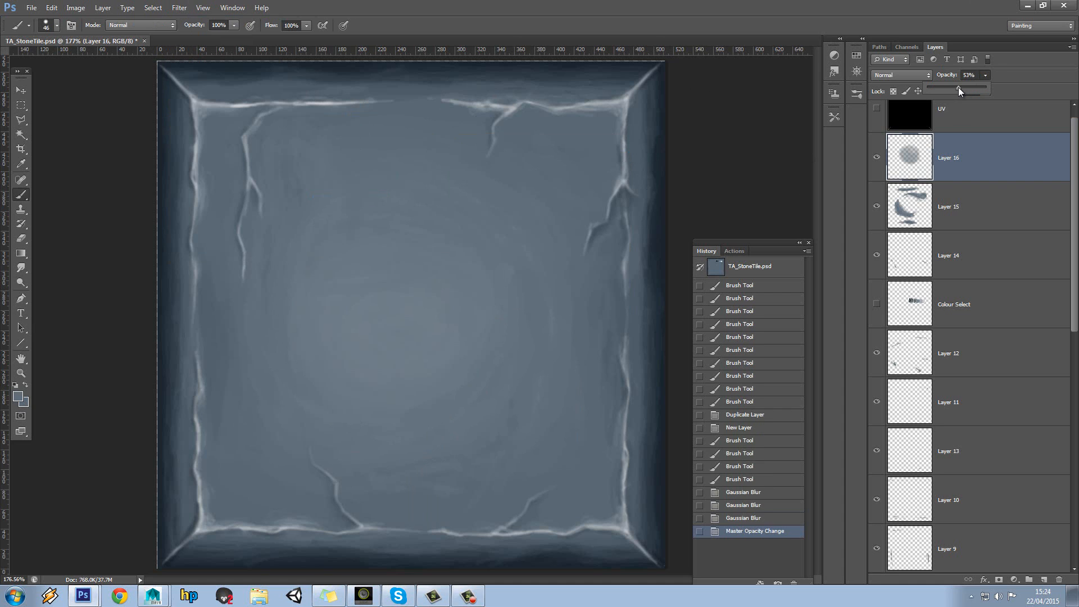
pyautogui.click(878, 158)
pyautogui.click(878, 158)
pyautogui.click(879, 159)
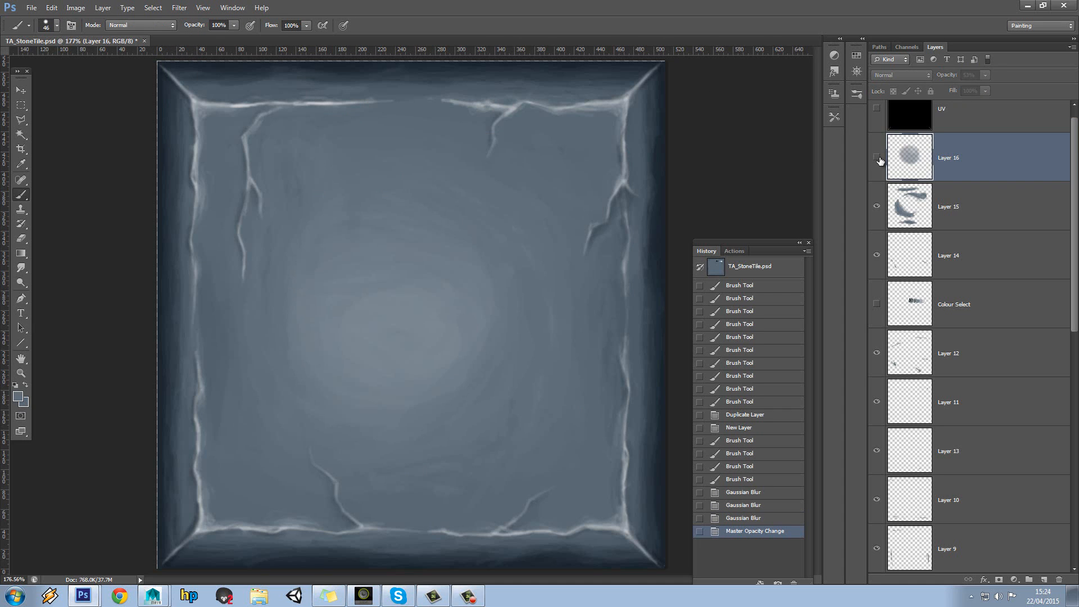
pyautogui.click(879, 159)
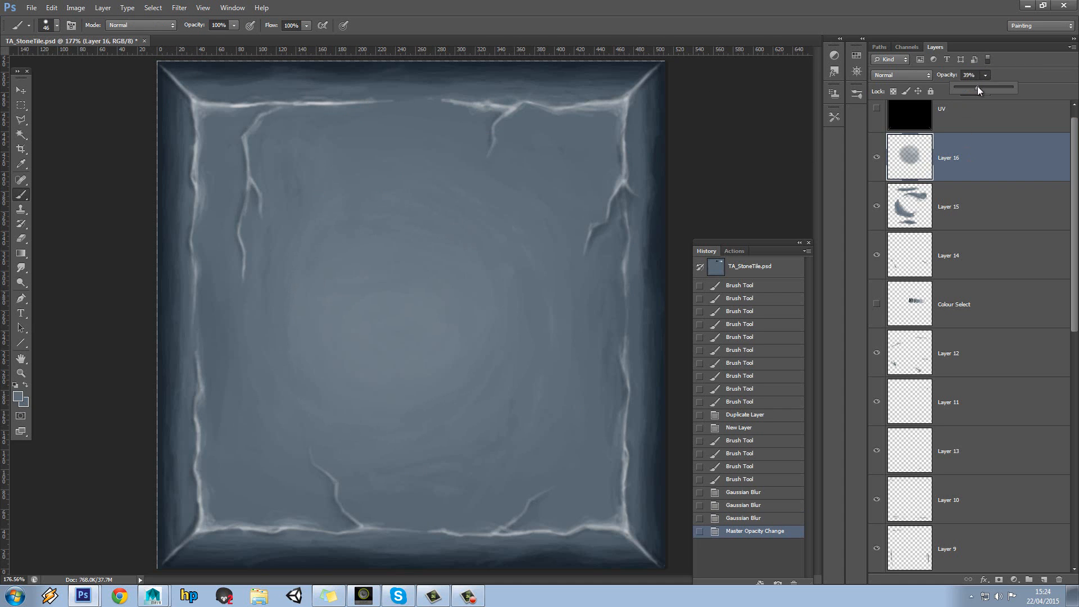
pyautogui.moveTo(977, 88); pyautogui.dragTo(978, 88)
pyautogui.scroll(1, 1000, 183)
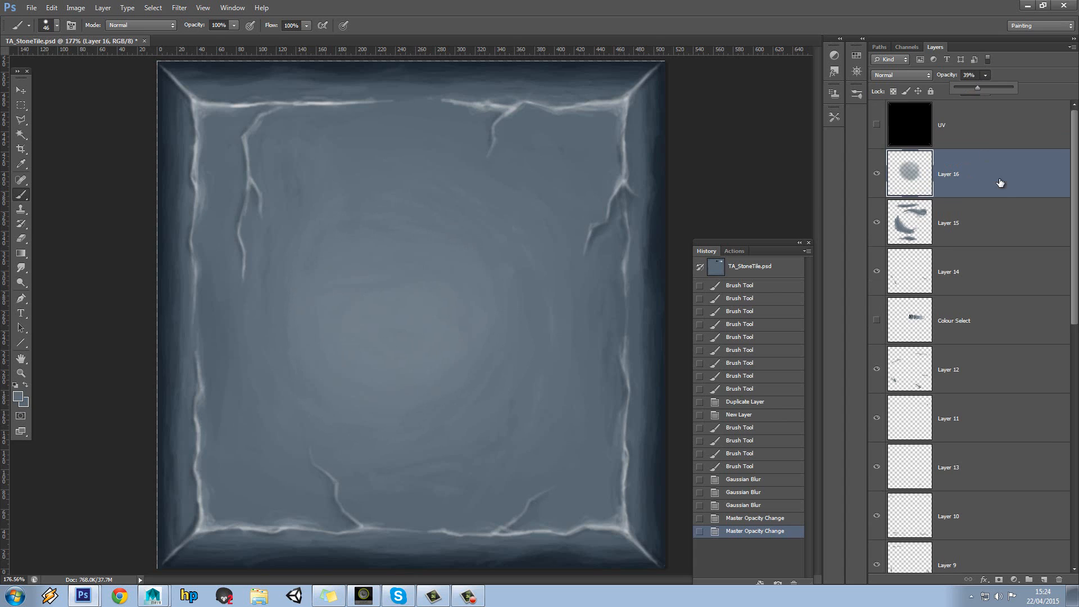
# Add two new layers above Layer 16 and paint dark shading strokes beside the cracks on the upper one with a 46 px brush
pyautogui.click(1044, 579)
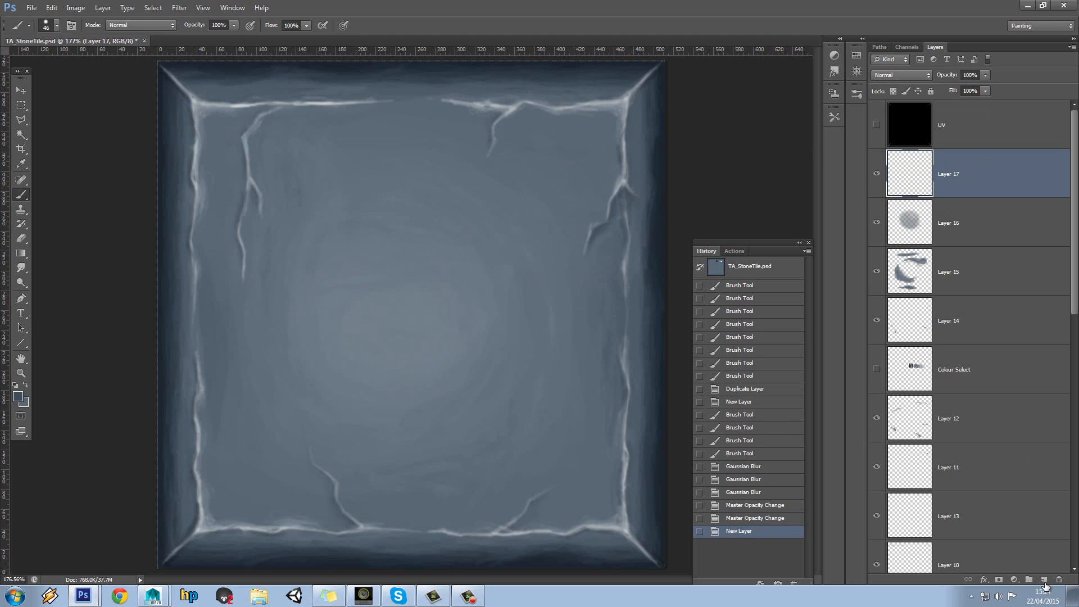
pyautogui.click(1043, 580)
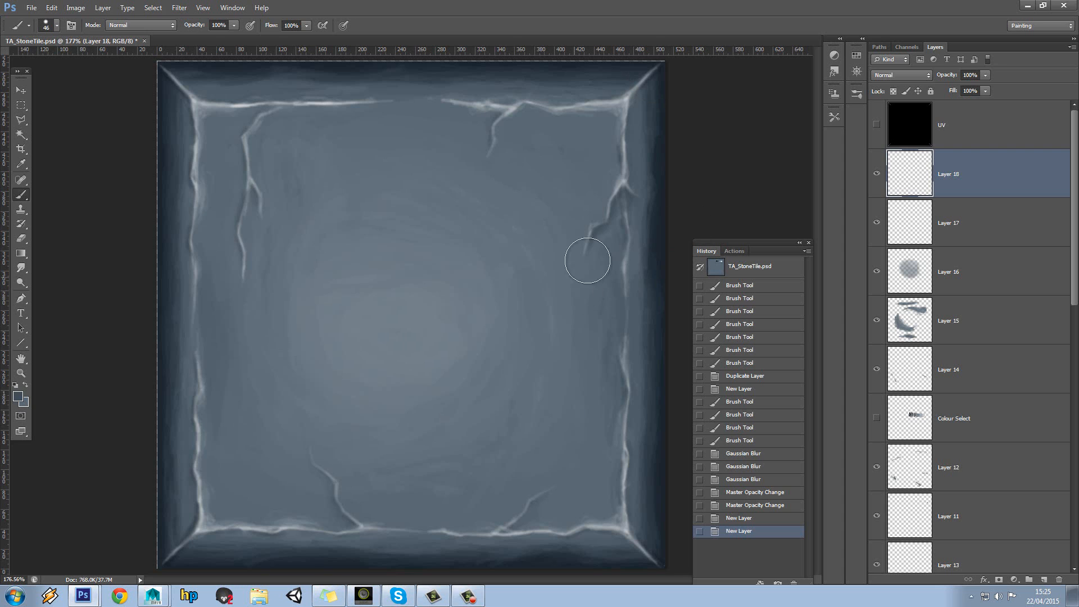
pyautogui.moveTo(588, 255)
pyautogui.mouseDown()
pyautogui.moveTo(582, 223)
pyautogui.moveTo(572, 251)
pyautogui.moveTo(570, 262)
pyautogui.moveTo(601, 251)
pyautogui.moveTo(575, 264)
pyautogui.moveTo(597, 207)
pyautogui.moveTo(576, 228)
pyautogui.moveTo(554, 298)
pyautogui.mouseUp()
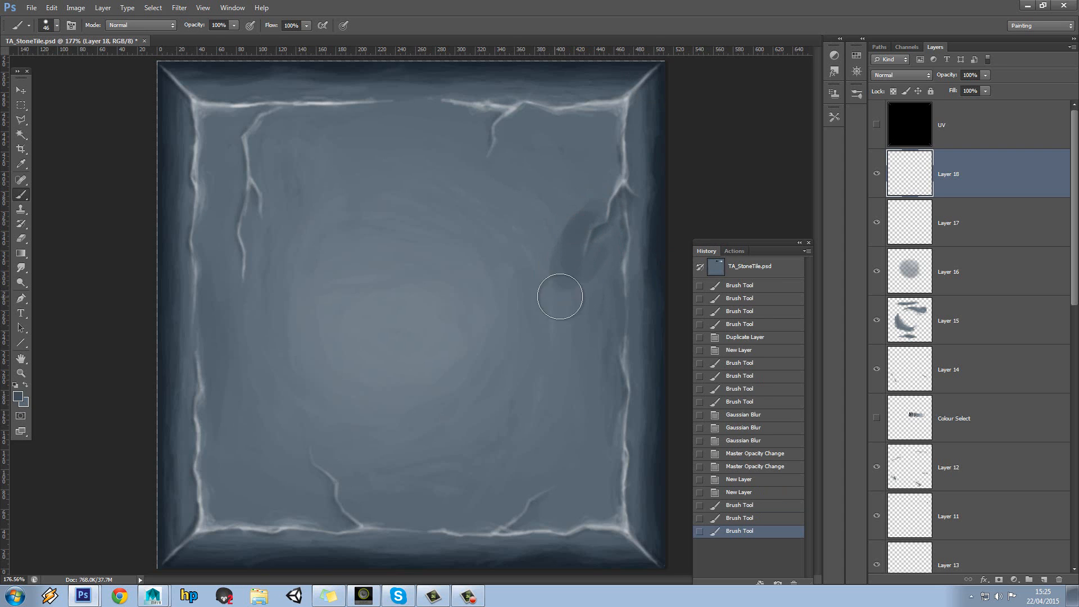
pyautogui.moveTo(491, 136); pyautogui.dragTo(484, 160)
pyautogui.moveTo(491, 140); pyautogui.dragTo(488, 158)
pyautogui.moveTo(492, 156)
pyautogui.mouseDown()
pyautogui.moveTo(481, 167)
pyautogui.moveTo(484, 153)
pyautogui.mouseUp()
pyautogui.moveTo(494, 151); pyautogui.dragTo(480, 168)
pyautogui.moveTo(252, 209)
pyautogui.mouseDown()
pyautogui.moveTo(241, 217)
pyautogui.moveTo(246, 308)
pyautogui.moveTo(242, 281)
pyautogui.mouseUp()
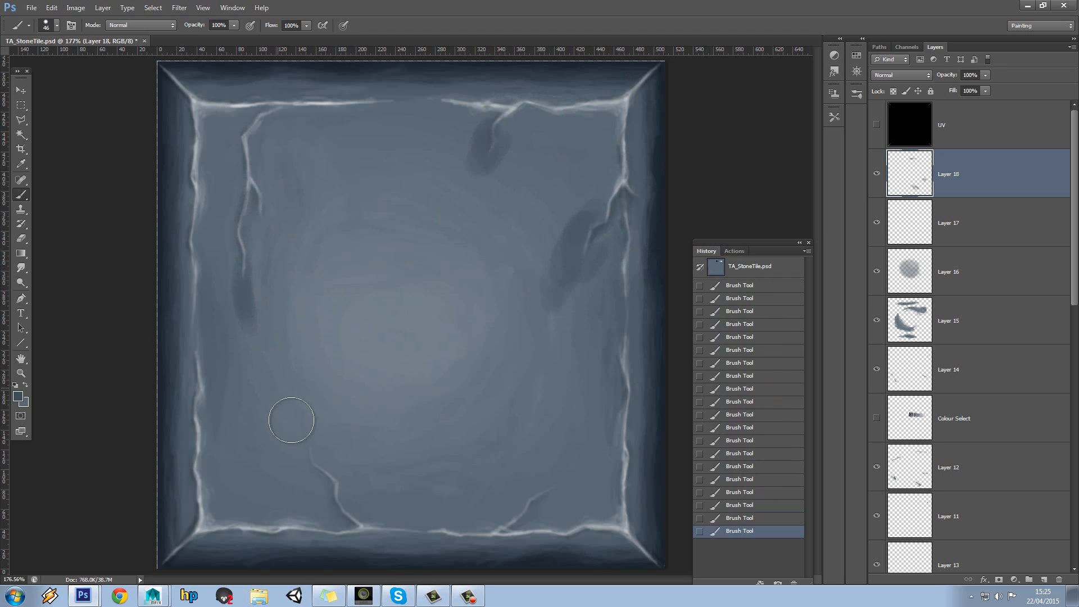
pyautogui.moveTo(326, 486); pyautogui.dragTo(294, 448)
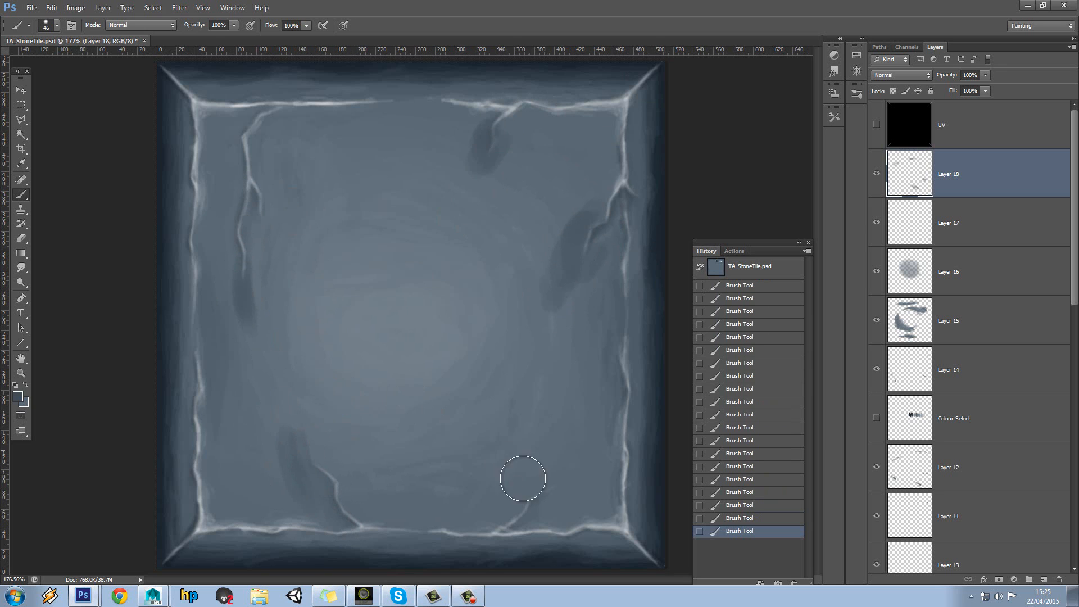
pyautogui.moveTo(561, 447); pyautogui.dragTo(548, 507)
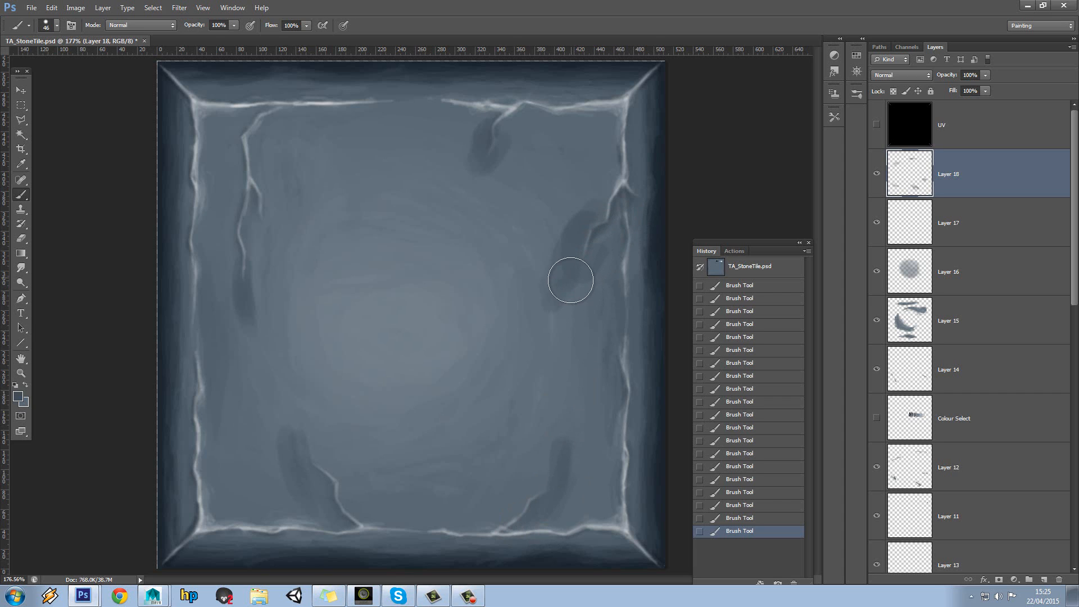
# Extend the dark crack shading on Layer 18 into tapered strokes with a 20 px brush
pyautogui.press('[')
pyautogui.press('[')
pyautogui.press('[')
pyautogui.press('[')
pyautogui.press('[')
pyautogui.moveTo(585, 275); pyautogui.dragTo(536, 332)
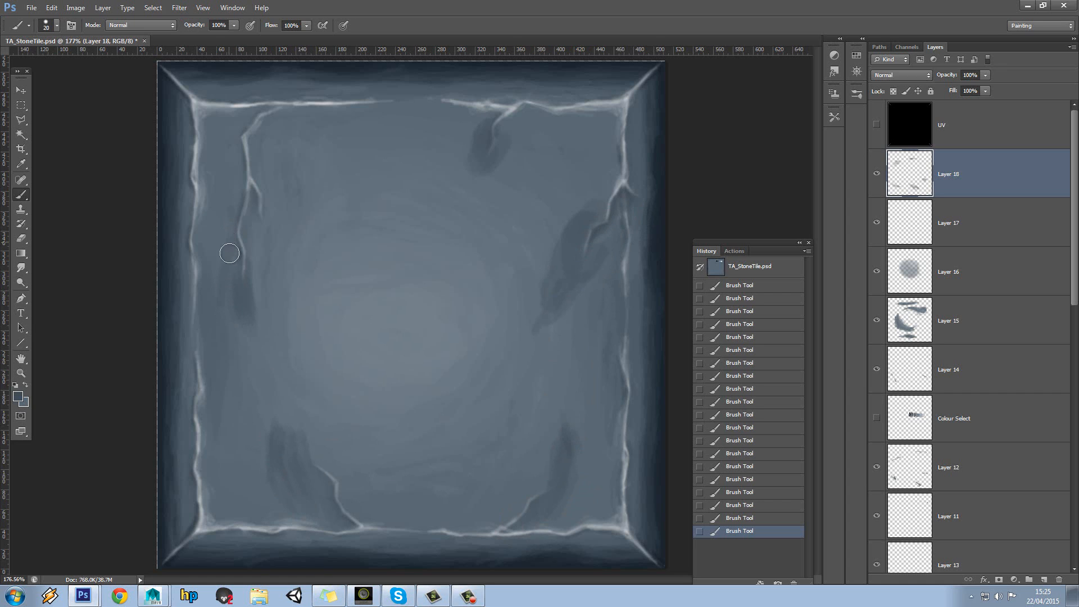
pyautogui.moveTo(233, 179); pyautogui.dragTo(226, 125)
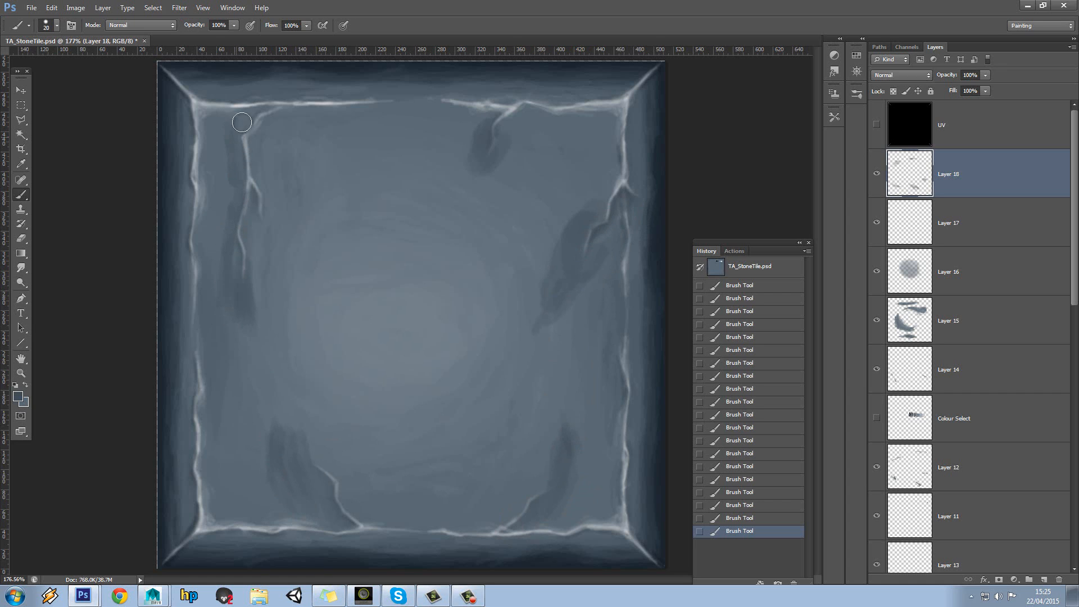
pyautogui.moveTo(484, 120)
pyautogui.mouseDown()
pyautogui.moveTo(480, 151)
pyautogui.moveTo(496, 153)
pyautogui.moveTo(455, 201)
pyautogui.mouseUp()
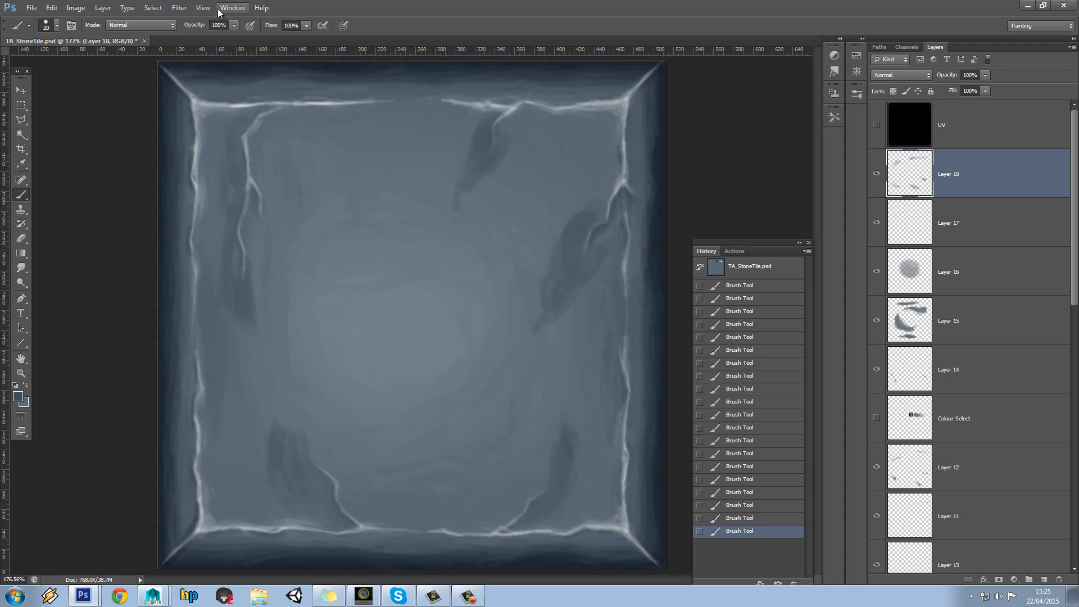
# Blur the crack shading on Layer 18 with the last-used Gaussian Blur, set the layer's opacity to 78% and save the file
pyautogui.click(180, 8)
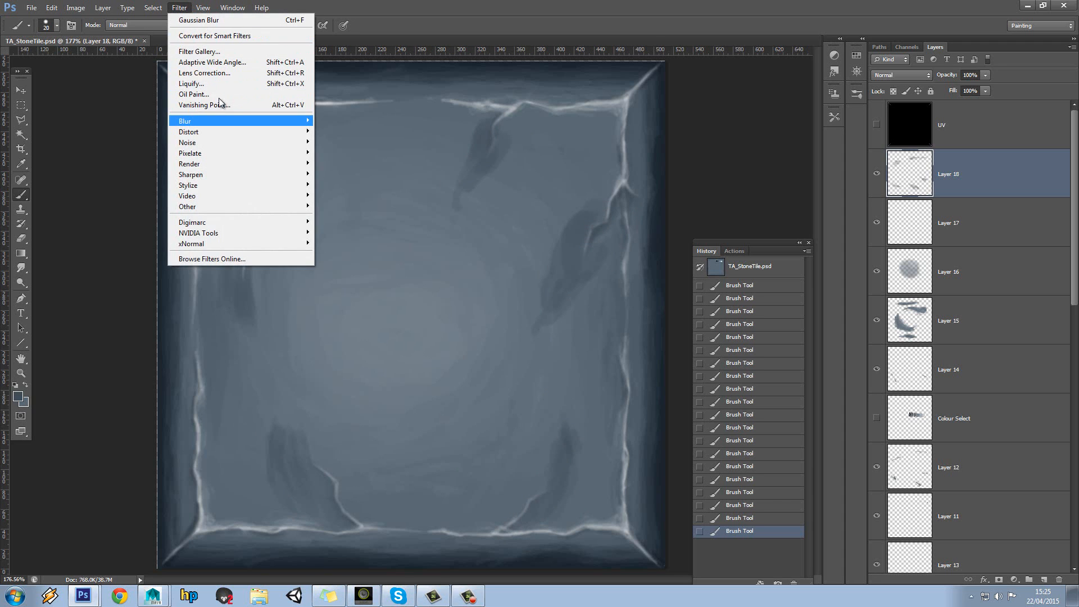
pyautogui.click(198, 20)
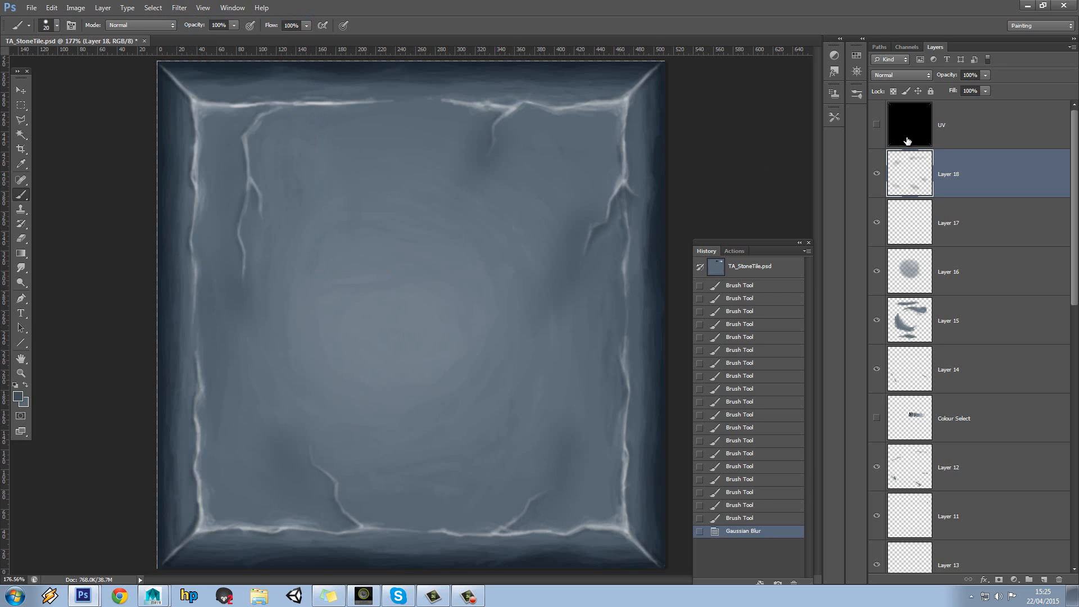
pyautogui.click(985, 75)
pyautogui.moveTo(985, 87); pyautogui.dragTo(969, 88)
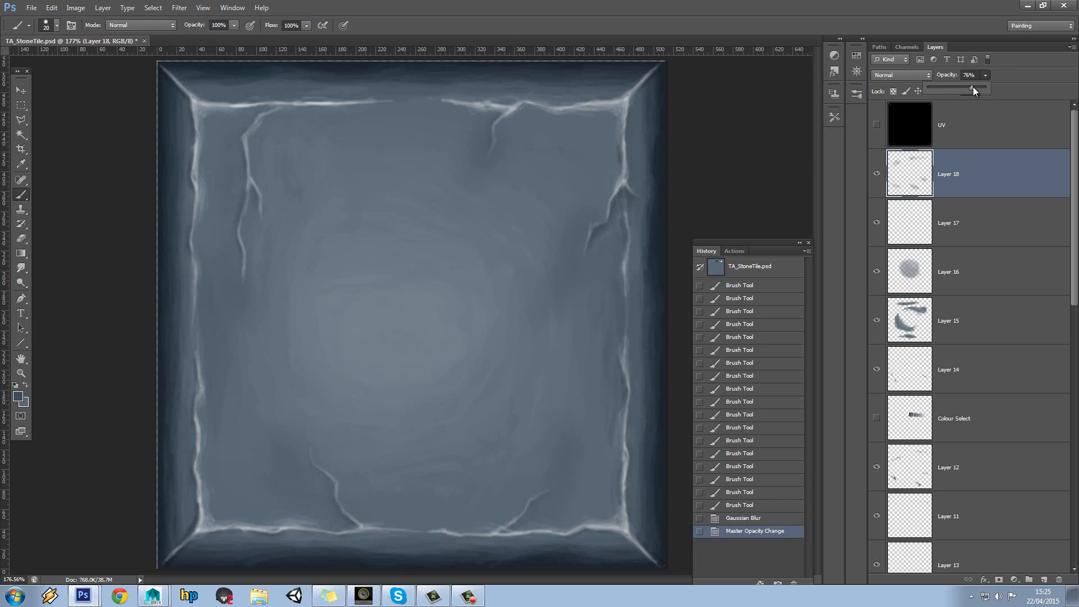
pyautogui.click(32, 7)
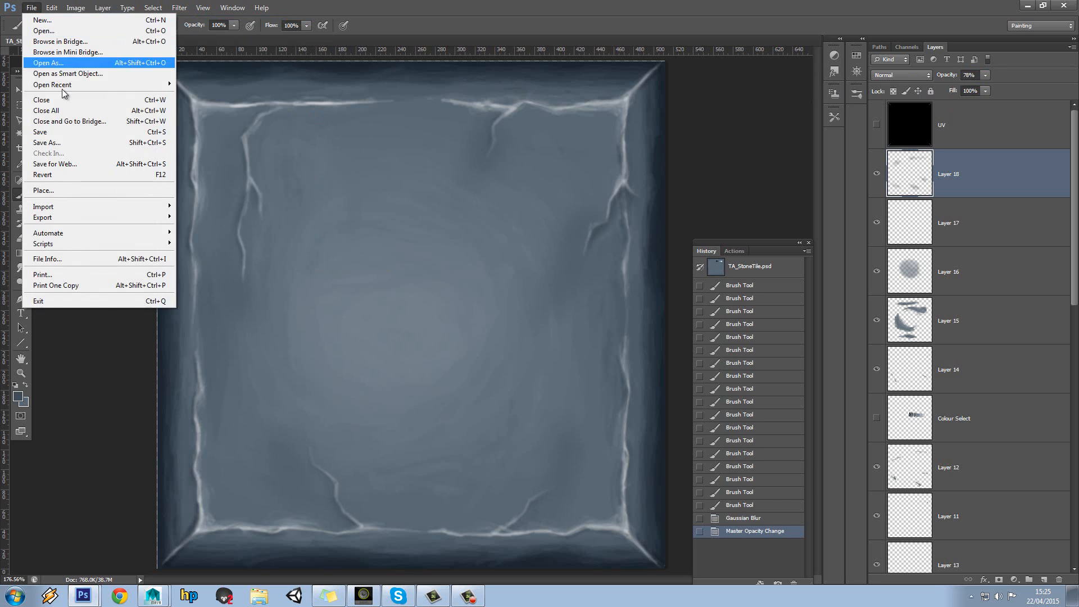
pyautogui.click(79, 136)
# Switch to Maya, select the middle tile and reload its colour texture from TA_StoneTile.psd
pyautogui.click(153, 596)
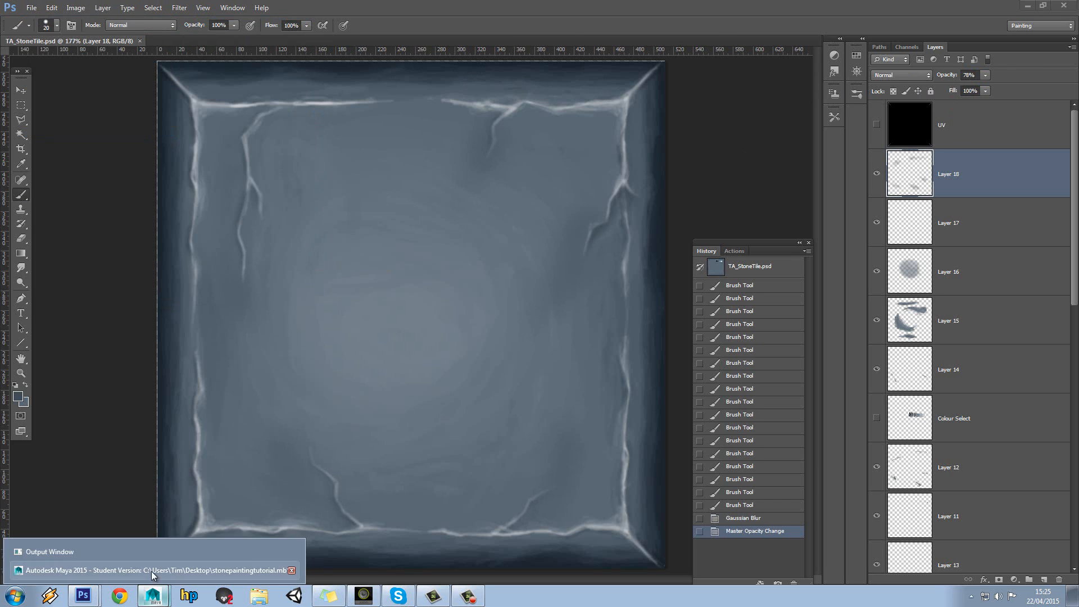
pyautogui.click(152, 572)
pyautogui.moveTo(565, 369); pyautogui.dragTo(616, 471)
pyautogui.moveTo(614, 340); pyautogui.dragTo(655, 323)
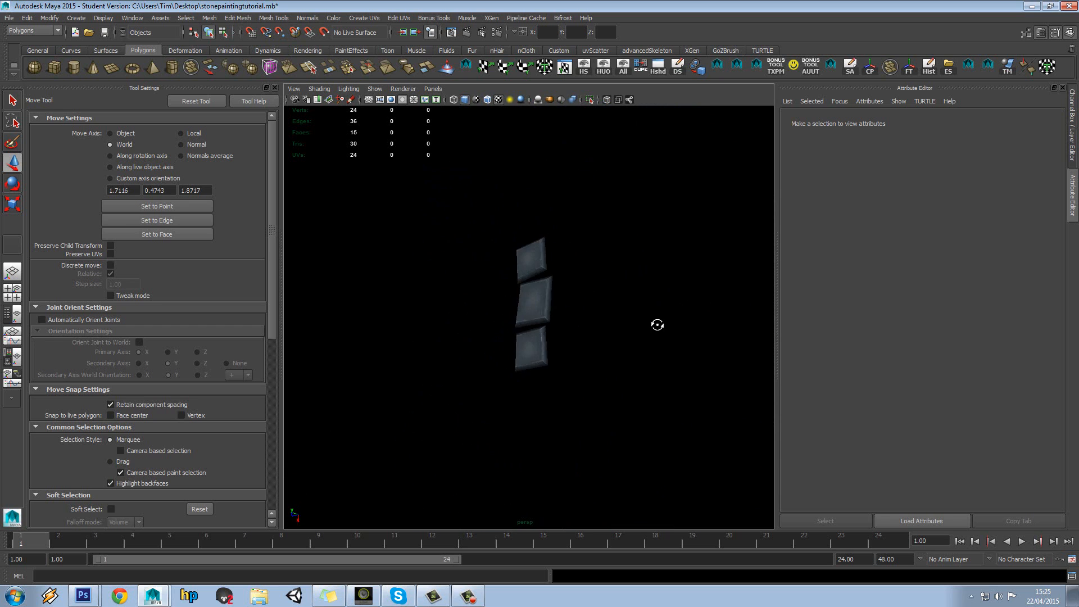
pyautogui.scroll(3, 598, 321)
pyautogui.click(573, 291)
pyautogui.click(1044, 251)
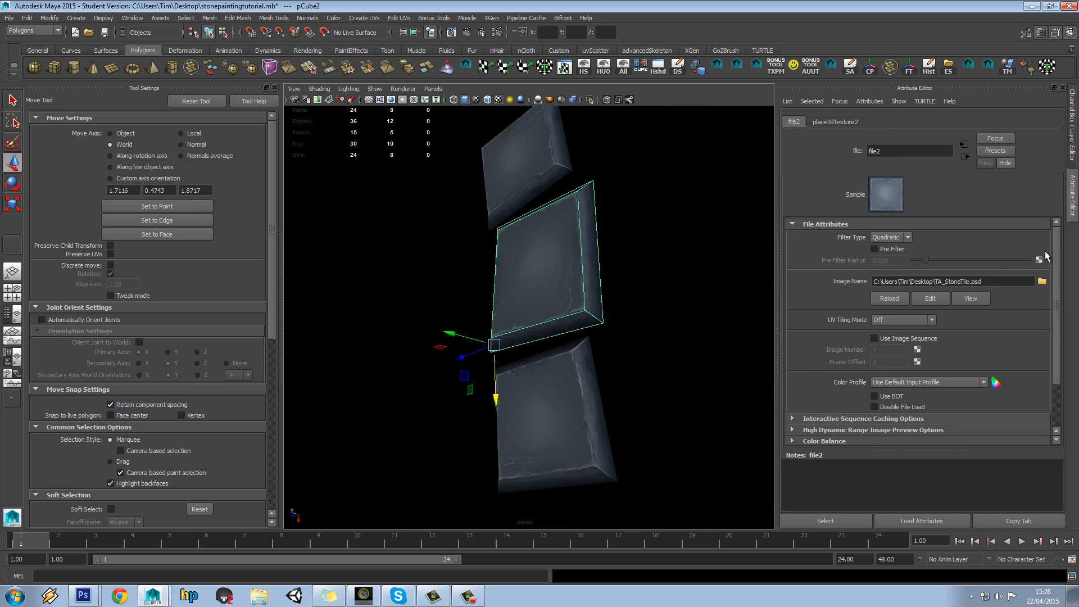
pyautogui.click(655, 260)
# Examine the blurred crack shading on the three tiles from several angles
pyautogui.moveTo(655, 260); pyautogui.dragTo(602, 318)
pyautogui.click(531, 338)
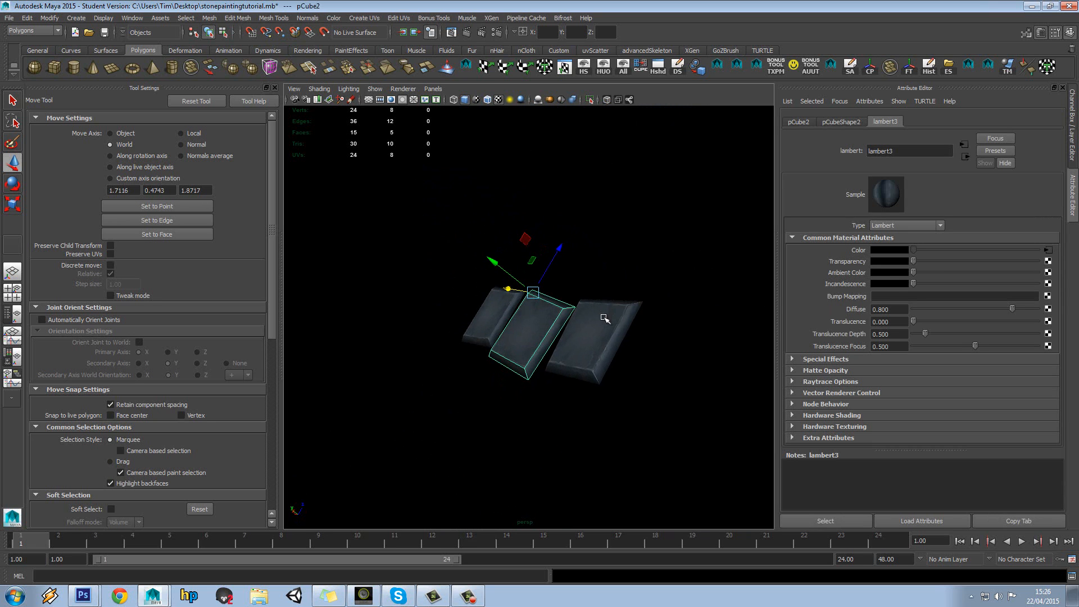
pyautogui.press('f')
pyautogui.moveTo(535, 350); pyautogui.dragTo(616, 380)
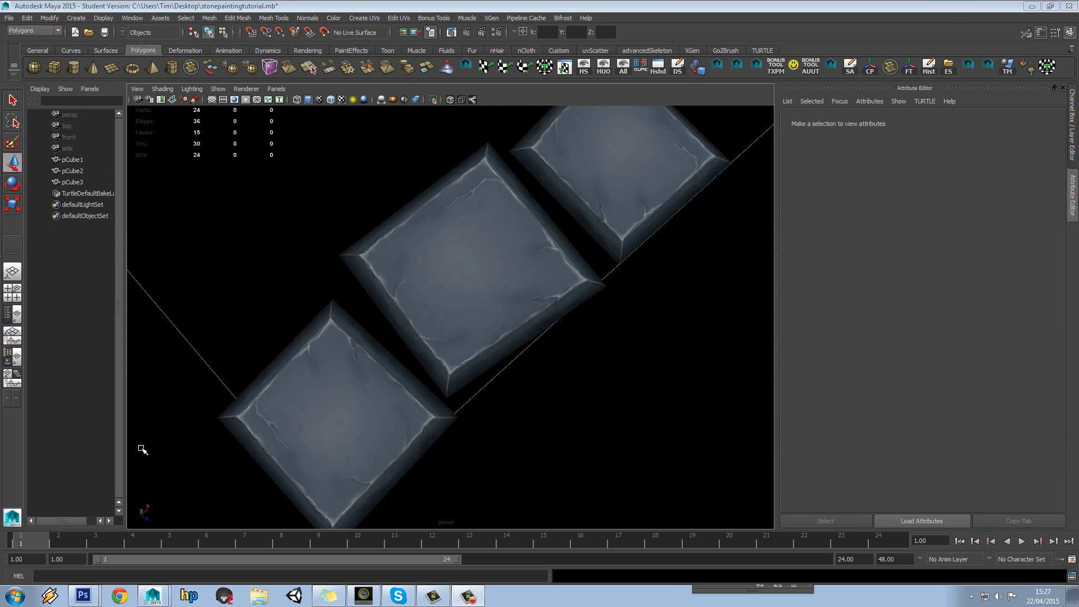
# Return to TA_StoneTile.psd in Photoshop, lower Layer 18's opacity to 54% and save the file
pyautogui.moveTo(89, 604)
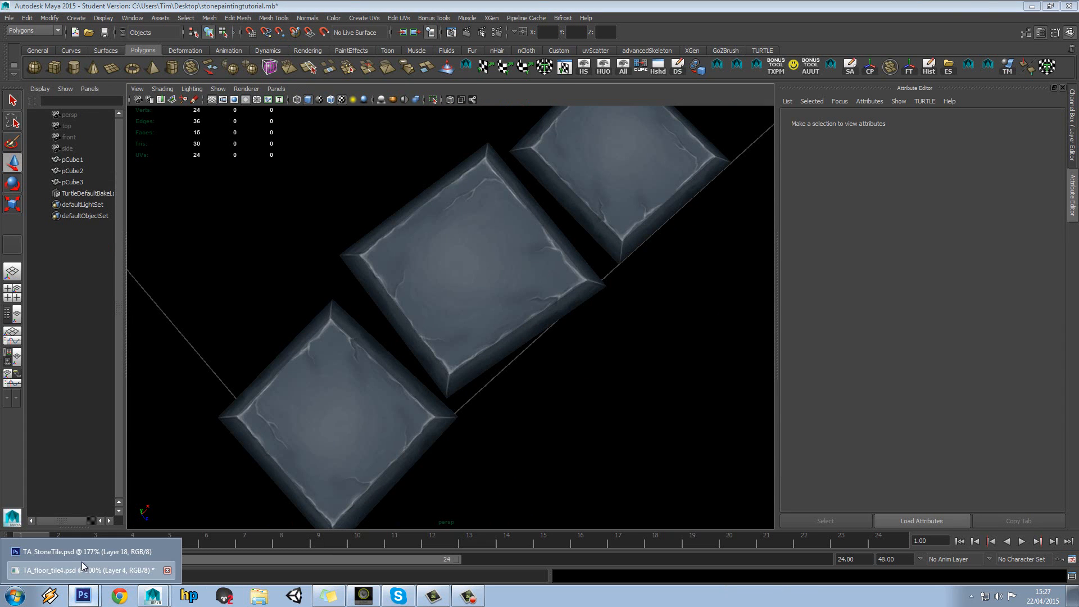
pyautogui.click(84, 550)
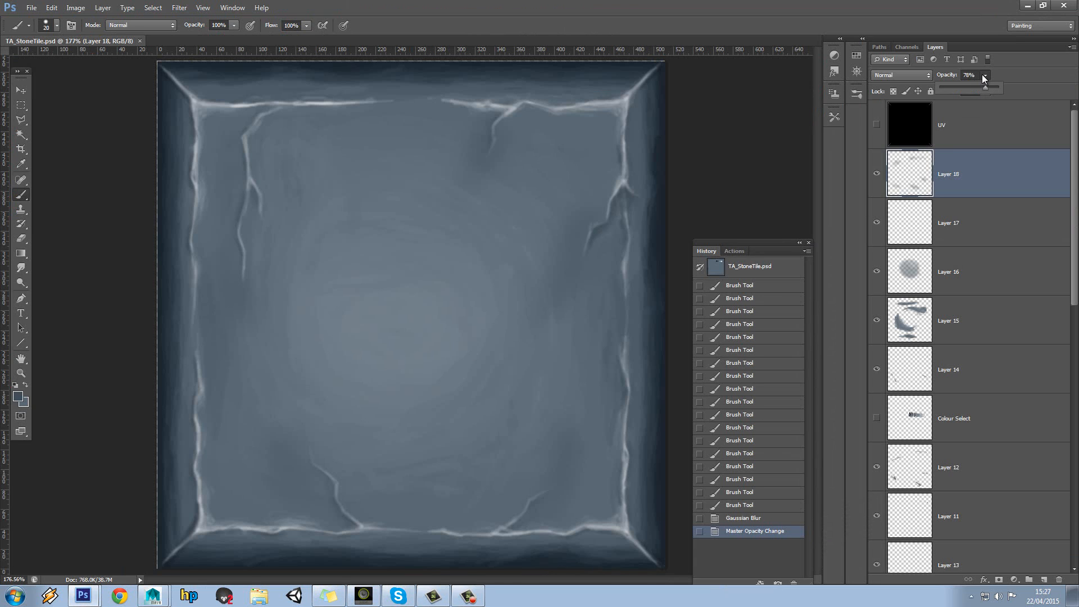
pyautogui.click(968, 89)
pyautogui.click(31, 7)
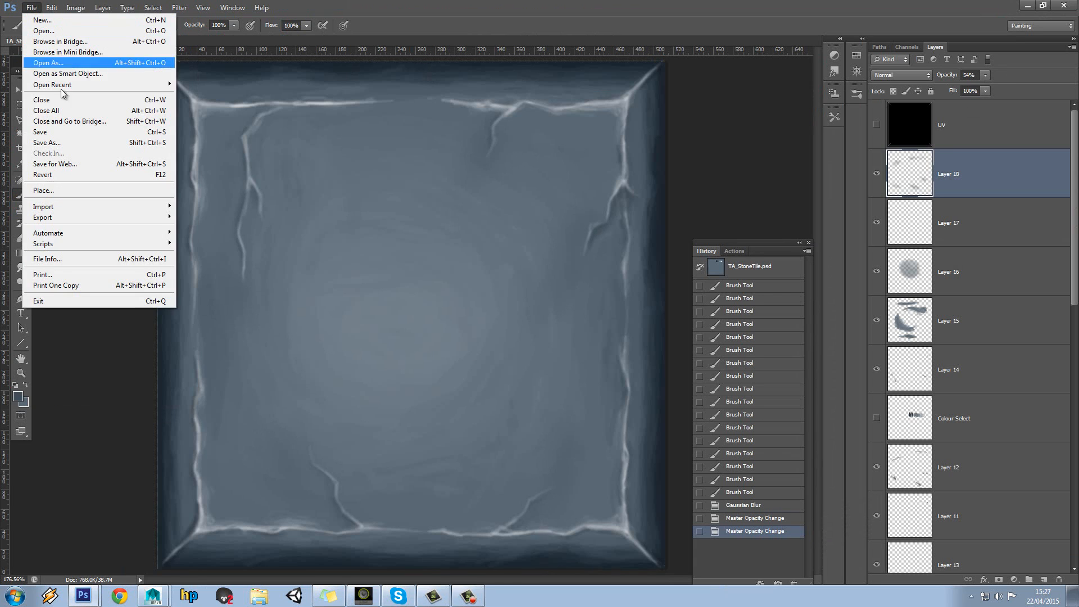
pyautogui.click(56, 133)
# Switch to Maya and reload the TA_StoneTile.psd file texture used by the middle tile's lambert3 material
pyautogui.moveTo(153, 600)
pyautogui.click(154, 570)
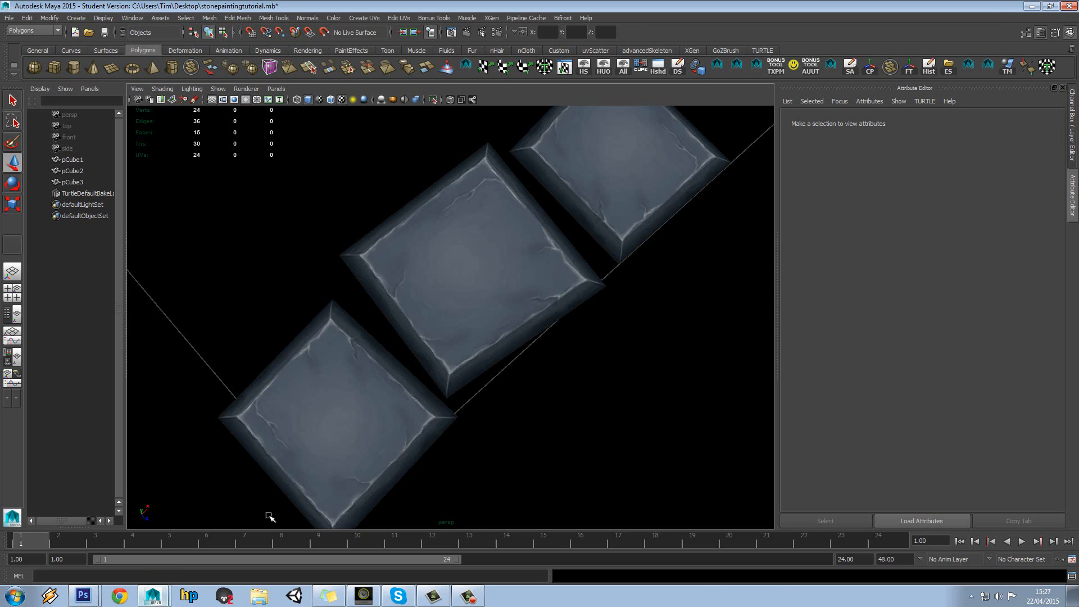
pyautogui.scroll(-5, 399, 395)
pyautogui.click(454, 320)
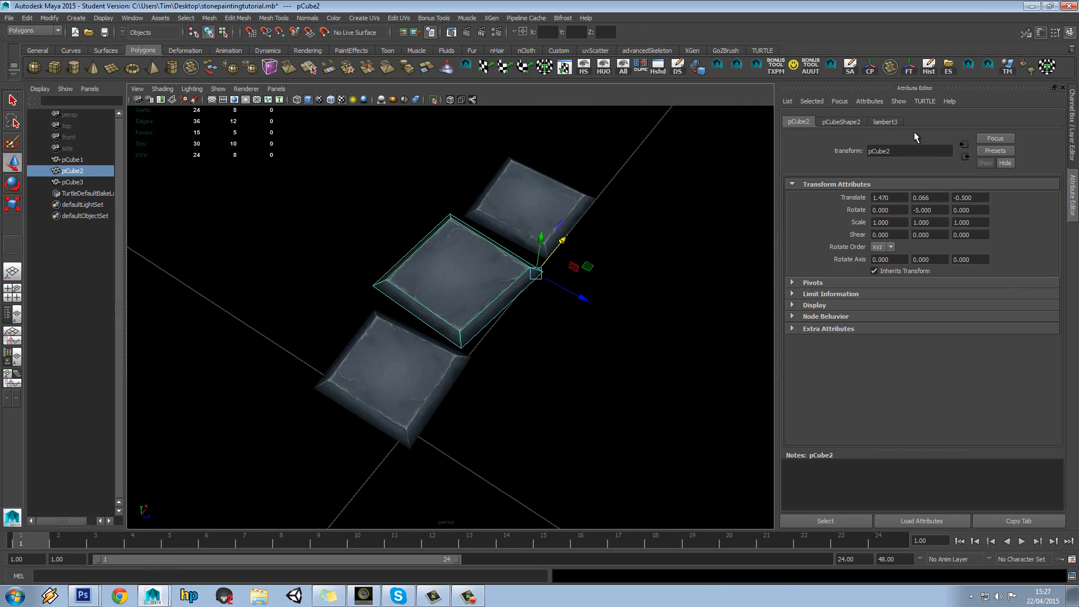
pyautogui.click(880, 123)
pyautogui.click(834, 124)
pyautogui.click(895, 124)
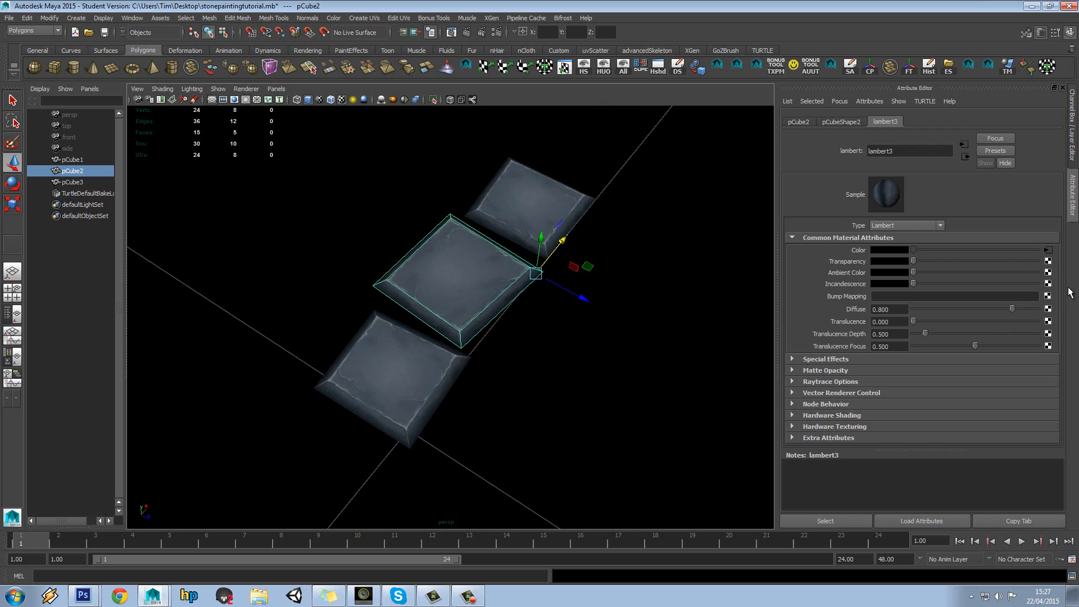
pyautogui.click(1046, 250)
pyautogui.click(890, 299)
pyautogui.click(700, 309)
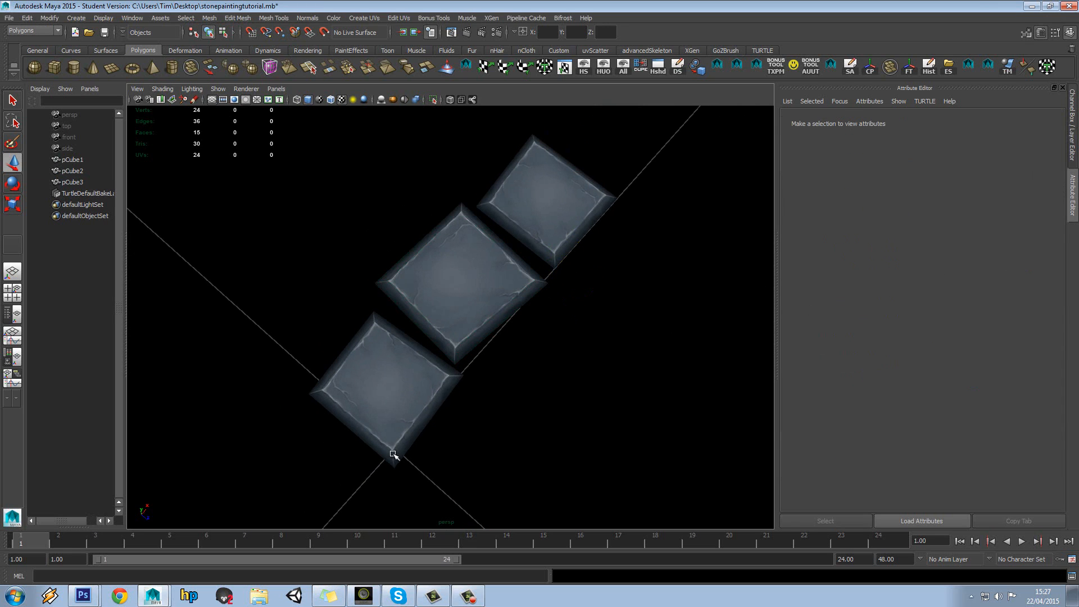
# Check the lighter crack shading on the tiles from another angle and return to TA_StoneTile.psd in Photoshop
pyautogui.moveTo(392, 454); pyautogui.dragTo(353, 444)
pyautogui.click(90, 597)
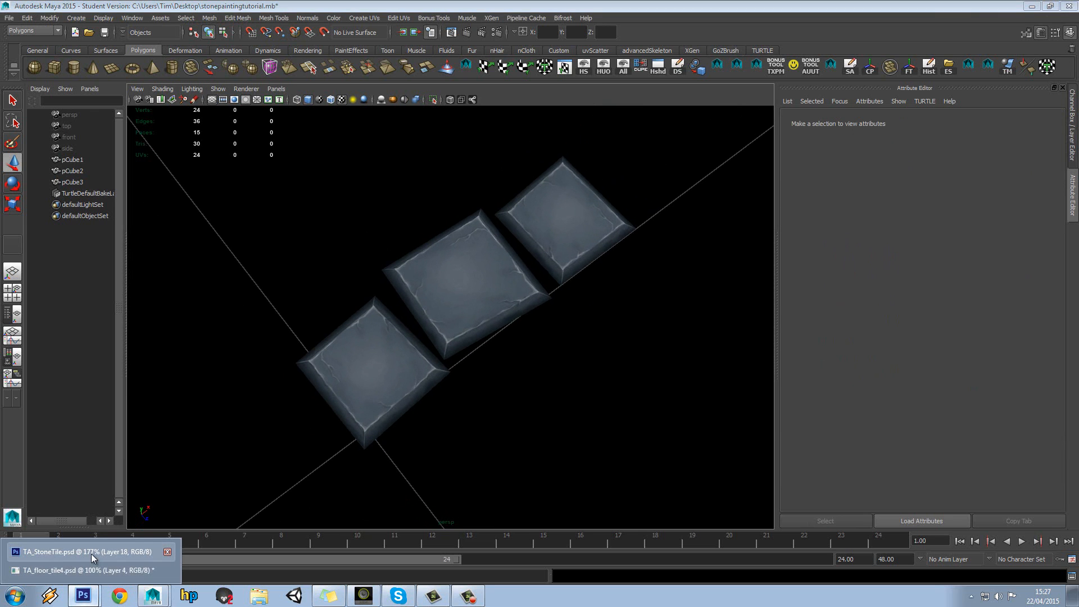
pyautogui.click(93, 552)
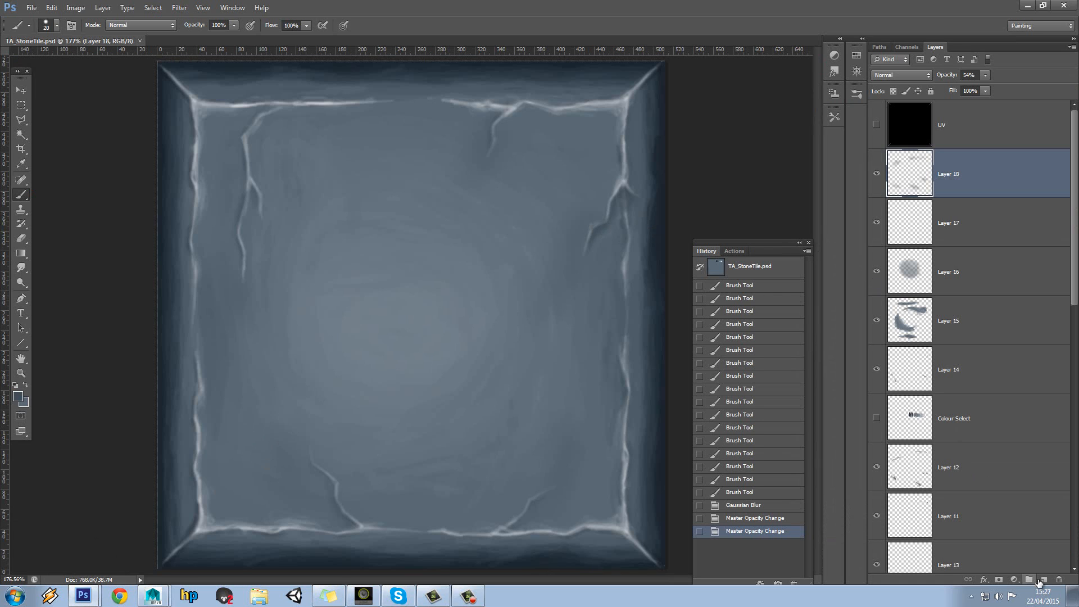
# Set Layer 18's blending mode to Darken and add a new layer above it
pyautogui.click(901, 75)
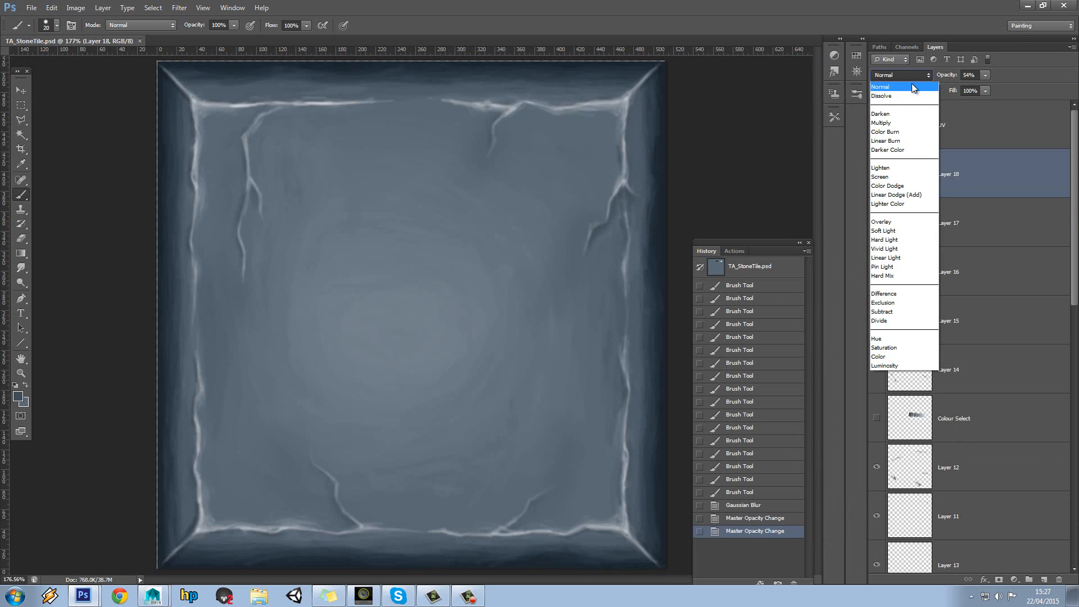
pyautogui.click(915, 116)
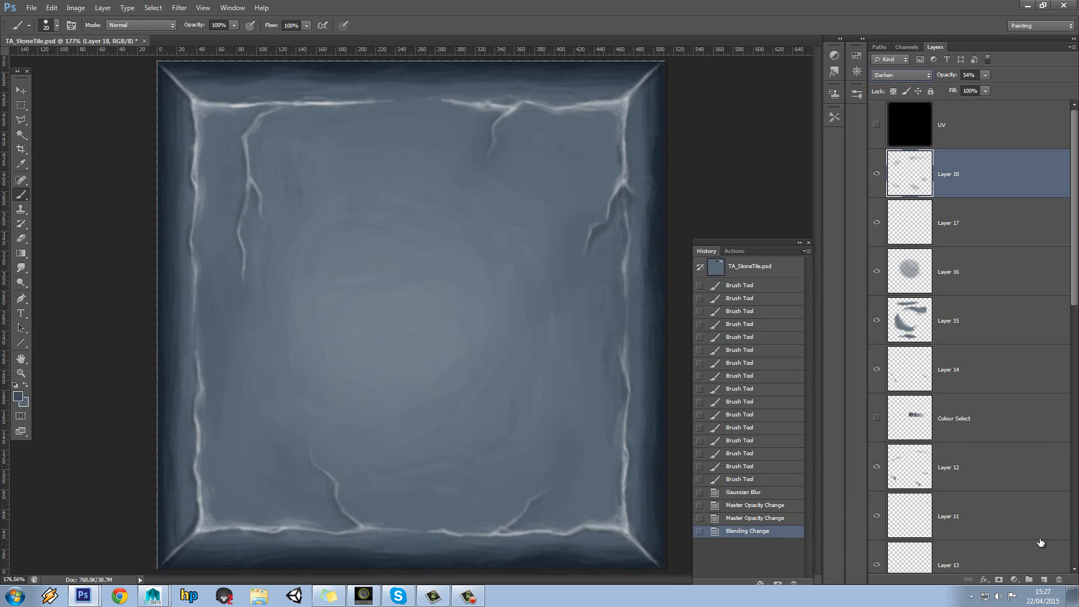
pyautogui.click(1044, 579)
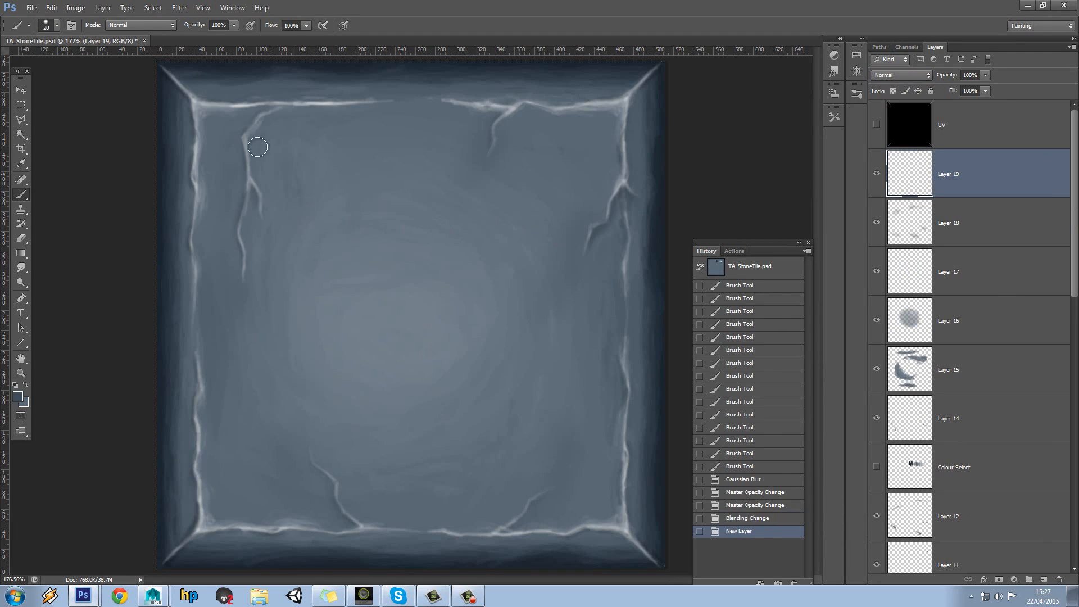
# Sample the light edge colour and brush wide highlight strokes along the upper-left crack and the lower crack left of centre
pyautogui.keyDown('alt'); pyautogui.click(209, 105); pyautogui.keyUp('alt')
pyautogui.moveTo(273, 116)
pyautogui.mouseDown()
pyautogui.moveTo(254, 139)
pyautogui.moveTo(254, 163)
pyautogui.mouseUp()
pyautogui.moveTo(253, 150); pyautogui.dragTo(259, 179)
pyautogui.moveTo(260, 178); pyautogui.dragTo(250, 303)
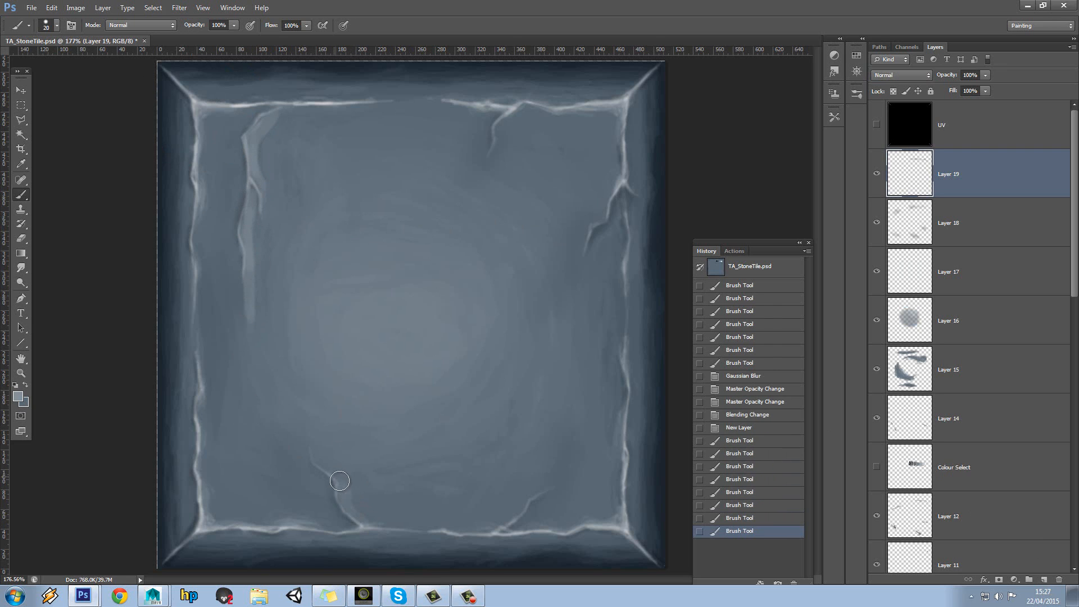
pyautogui.moveTo(303, 425); pyautogui.dragTo(317, 452)
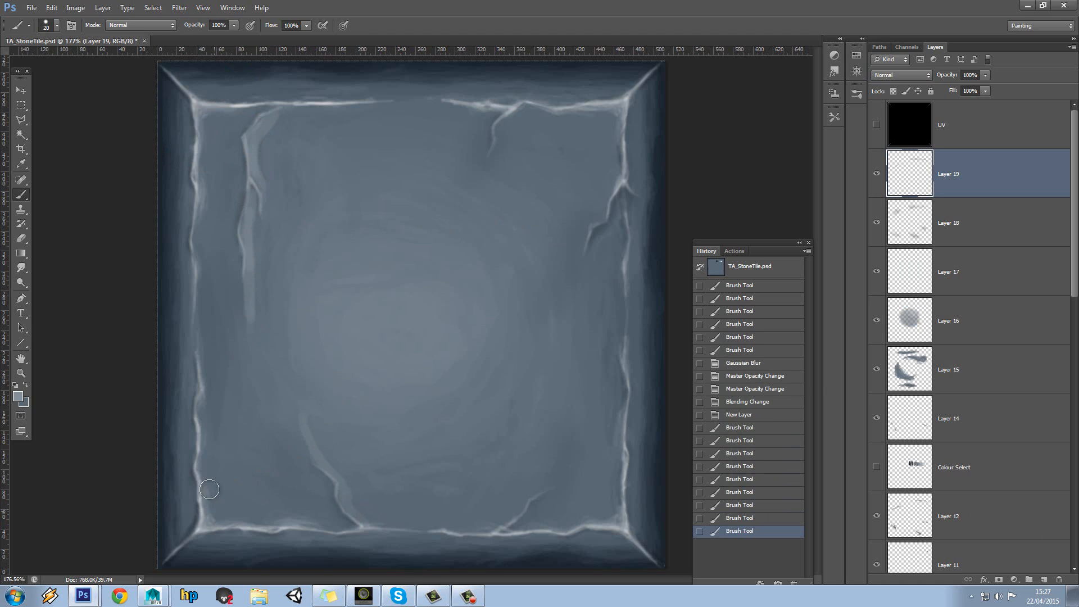
# Brush light strokes inside the tile's left edge, along the top-right crack and around the inner upper-right corner
pyautogui.moveTo(202, 462)
pyautogui.mouseDown()
pyautogui.moveTo(200, 363)
pyautogui.moveTo(219, 268)
pyautogui.moveTo(201, 281)
pyautogui.moveTo(201, 166)
pyautogui.mouseUp()
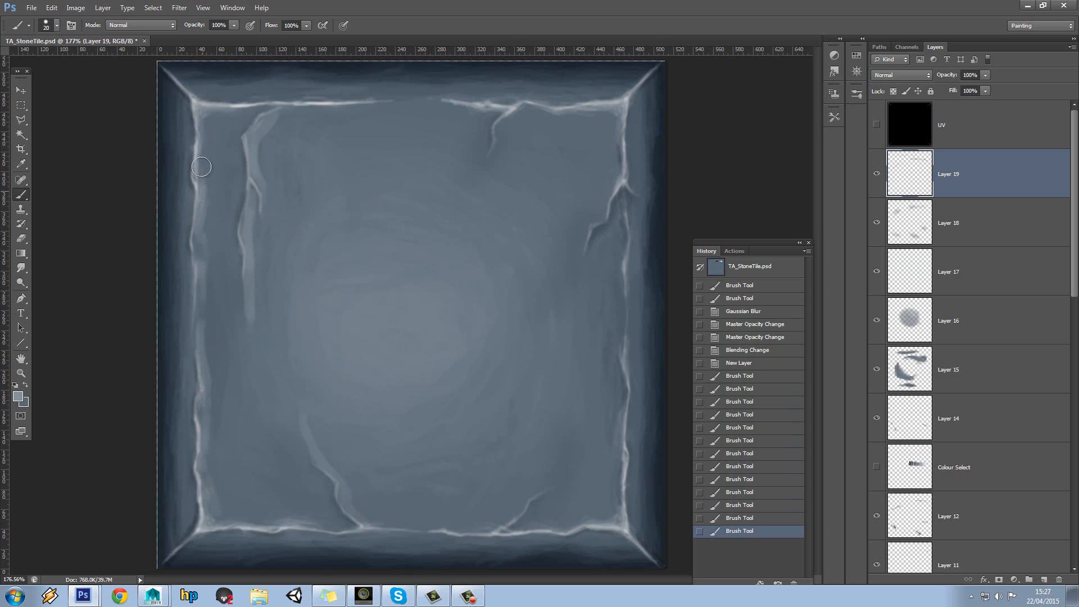
pyautogui.moveTo(203, 112); pyautogui.dragTo(197, 105)
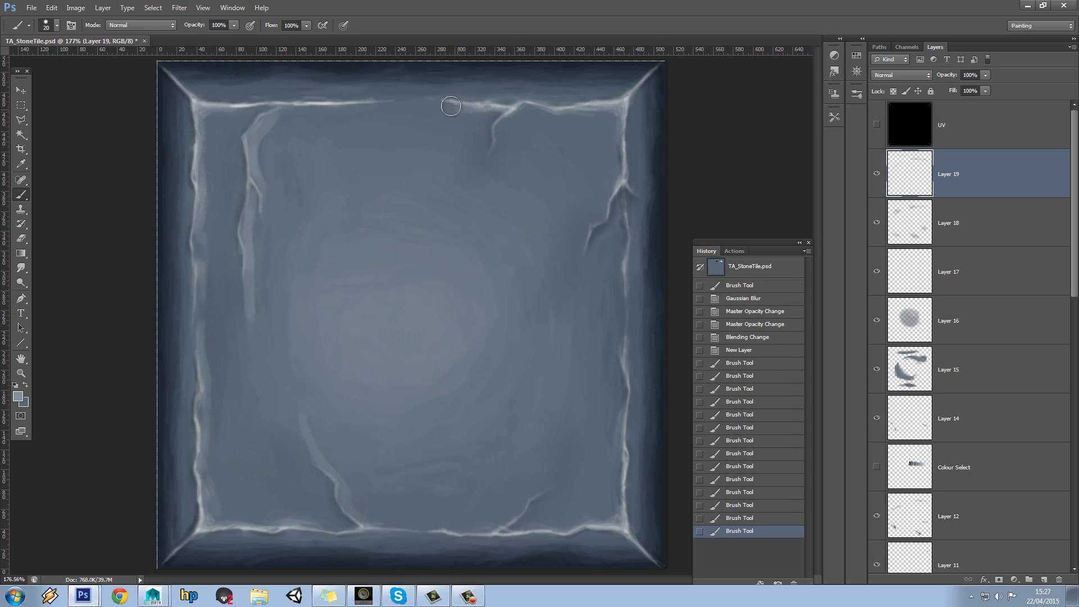
pyautogui.moveTo(451, 106)
pyautogui.mouseDown()
pyautogui.moveTo(502, 100)
pyautogui.moveTo(473, 202)
pyautogui.mouseUp()
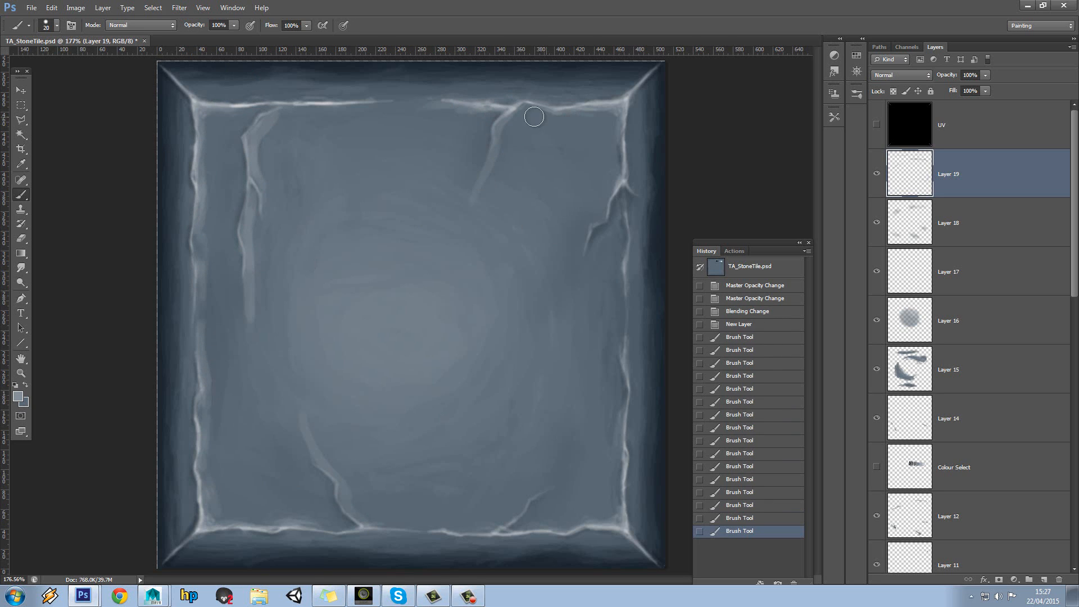
pyautogui.moveTo(532, 115)
pyautogui.mouseDown()
pyautogui.moveTo(617, 111)
pyautogui.moveTo(585, 107)
pyautogui.moveTo(614, 113)
pyautogui.moveTo(620, 172)
pyautogui.mouseUp()
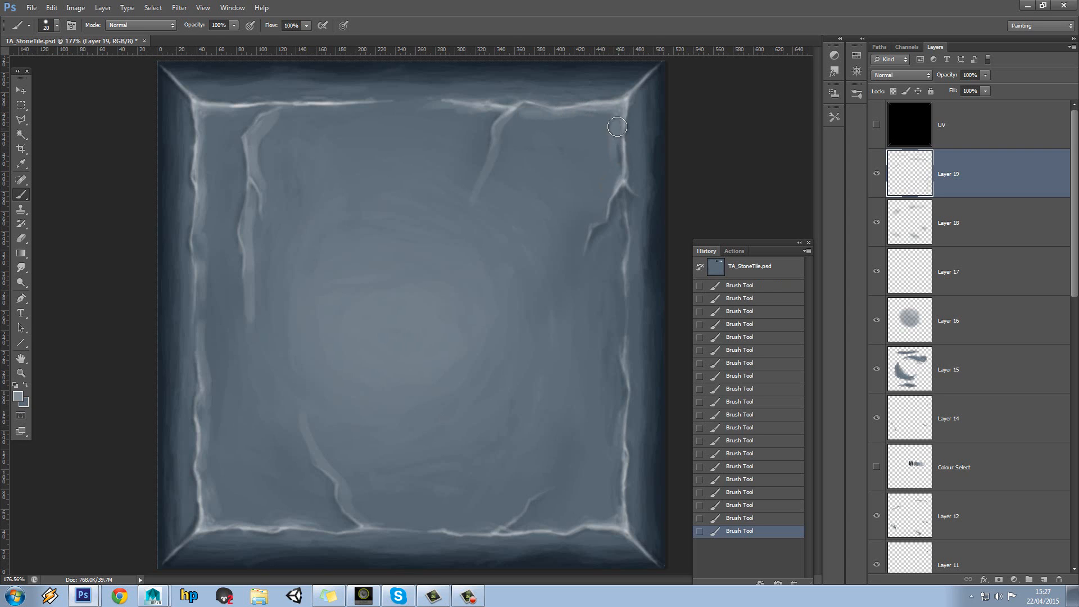
pyautogui.moveTo(618, 128); pyautogui.dragTo(620, 173)
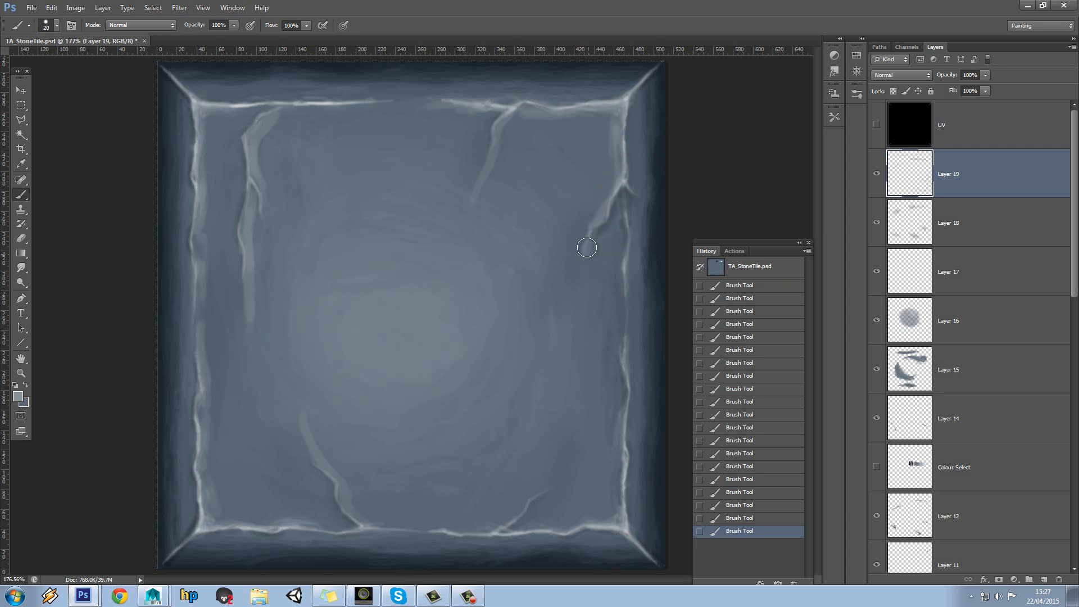
# Brush light strokes along the right-hand crack, extending its tip, and down the inside of the right edge
pyautogui.moveTo(588, 244); pyautogui.dragTo(575, 279)
pyautogui.moveTo(627, 221); pyautogui.dragTo(627, 248)
pyautogui.moveTo(626, 327)
pyautogui.mouseDown()
pyautogui.moveTo(629, 364)
pyautogui.moveTo(622, 348)
pyautogui.moveTo(617, 362)
pyautogui.moveTo(623, 393)
pyautogui.mouseUp()
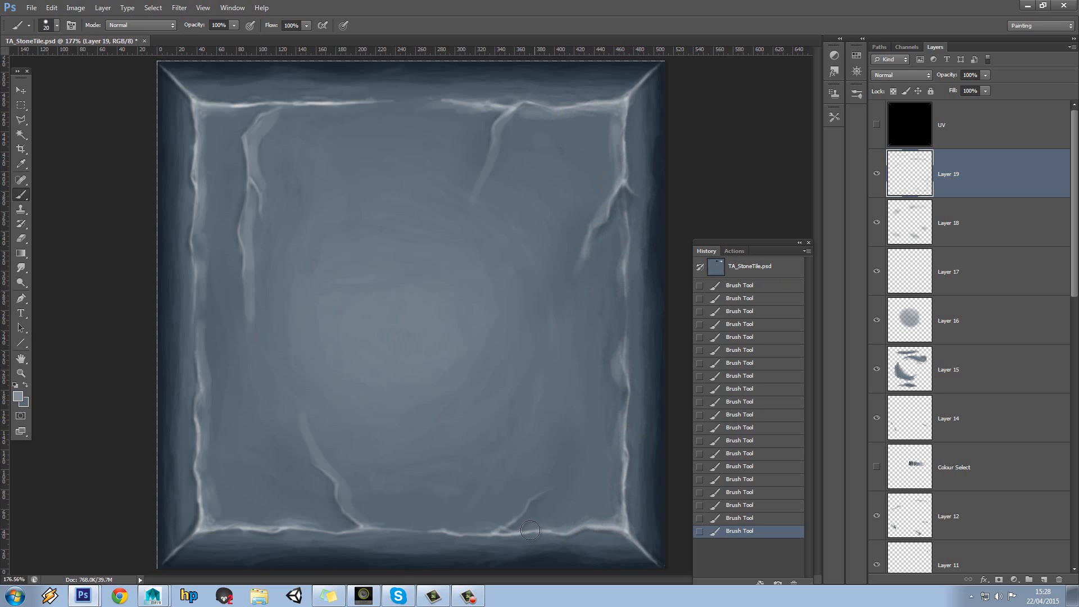
# Highlight the lower-right crack, undoing unsuitable strokes and repainting it as one long diagonal stroke toward the right edge
pyautogui.moveTo(602, 527); pyautogui.dragTo(615, 510)
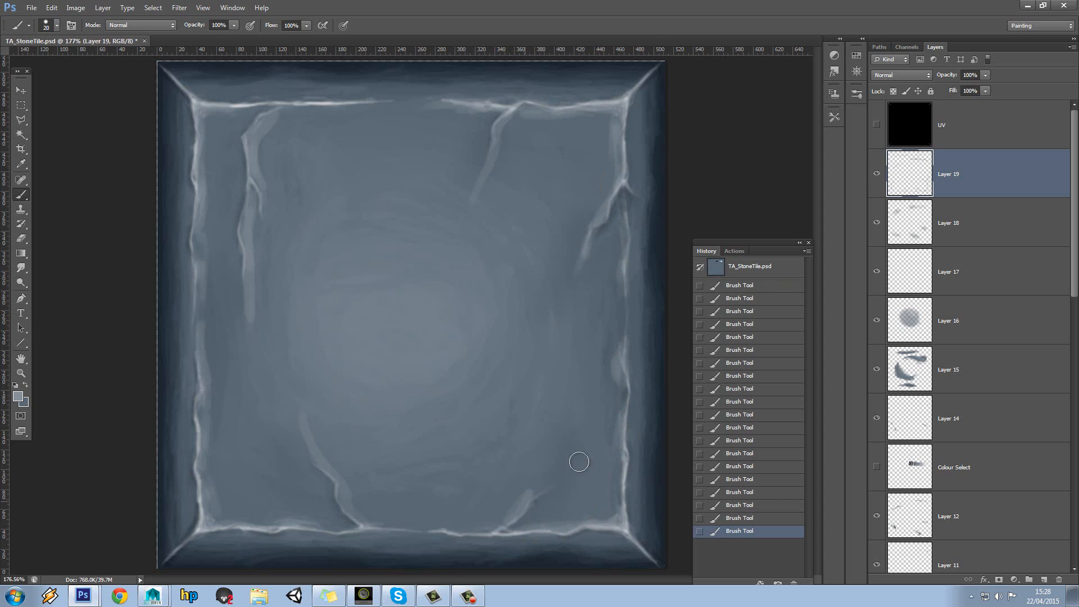
pyautogui.hotkey('ctrl', 'z')
pyautogui.hotkey('ctrl', 'alt', 'z')
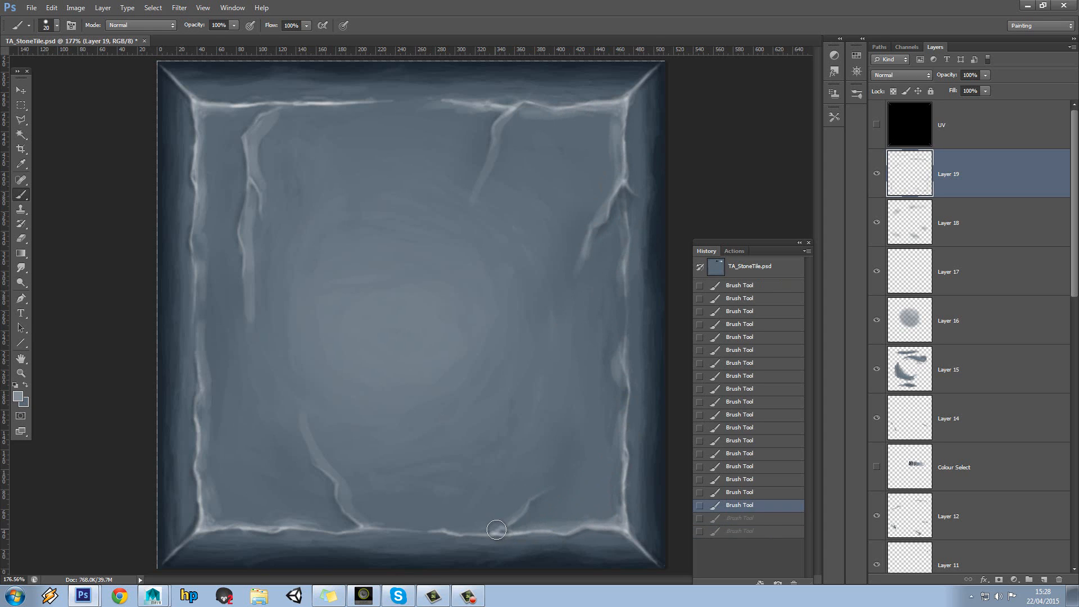
pyautogui.moveTo(499, 529); pyautogui.dragTo(604, 455)
pyautogui.hotkey('ctrl', 'z')
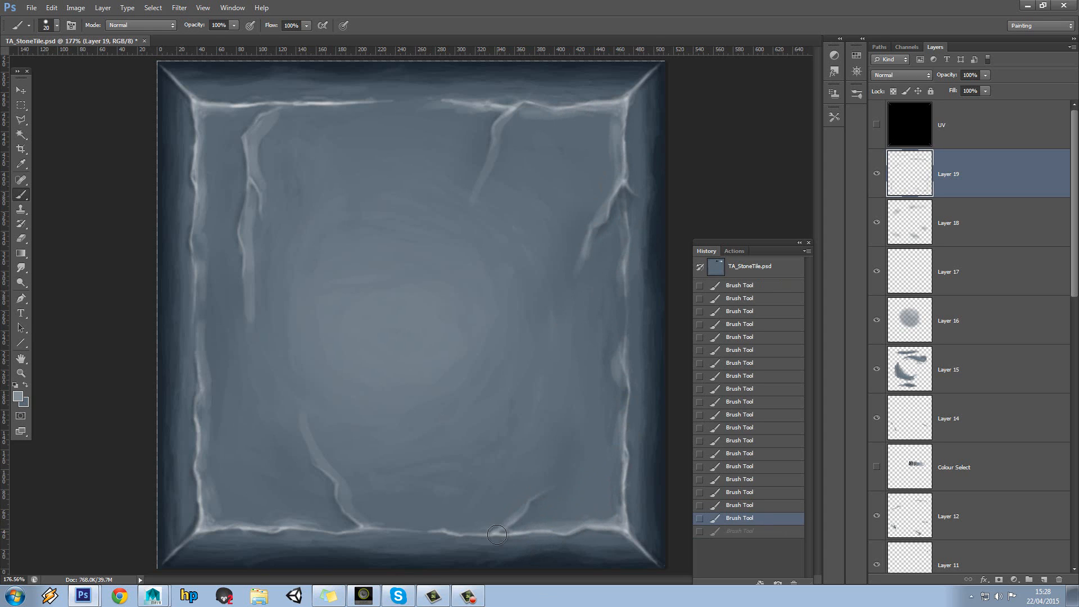
pyautogui.hotkey('ctrl', 'z')
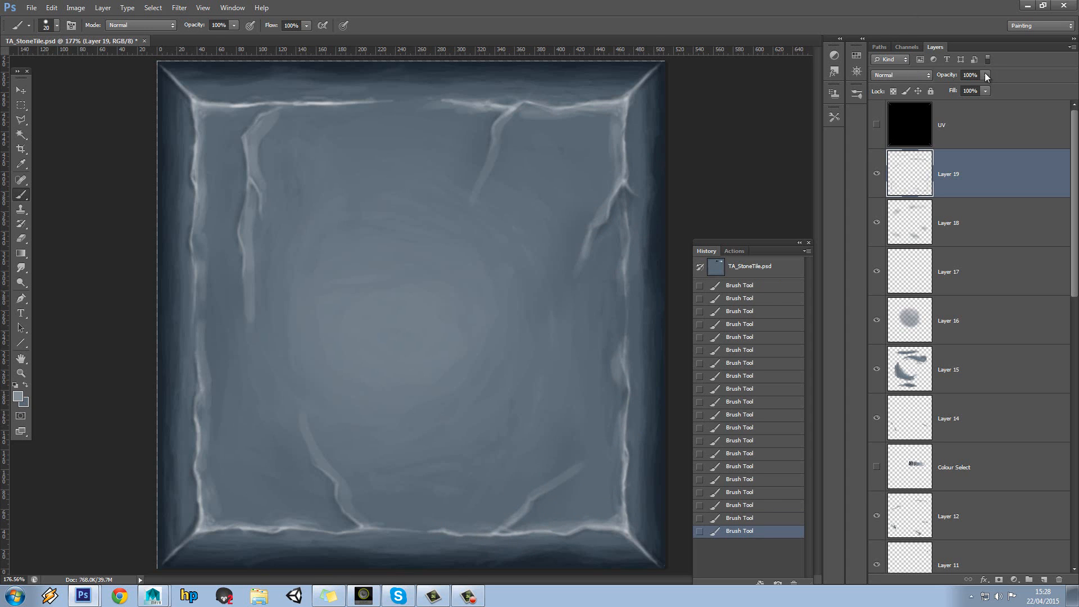
# Try reapplying the last-used Gaussian Blur to Layer 19 and undo it
pyautogui.click(183, 8)
pyautogui.click(213, 18)
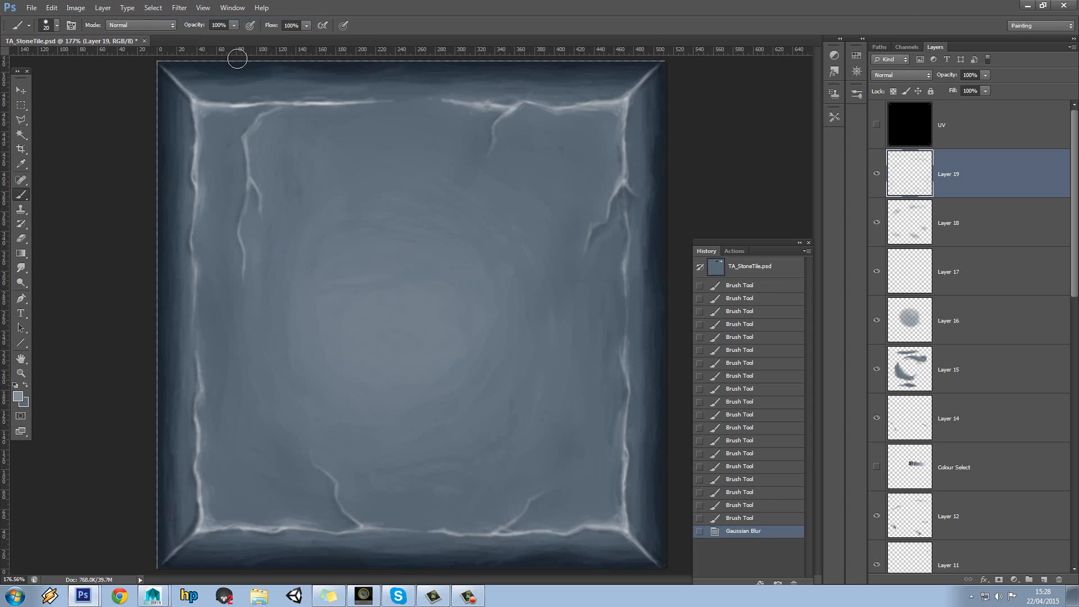
pyautogui.hotkey('ctrl', 'z')
# Apply a lighter Gaussian Blur to Layer 19 so its crack highlights soften but keep their shape
pyautogui.click(203, 8)
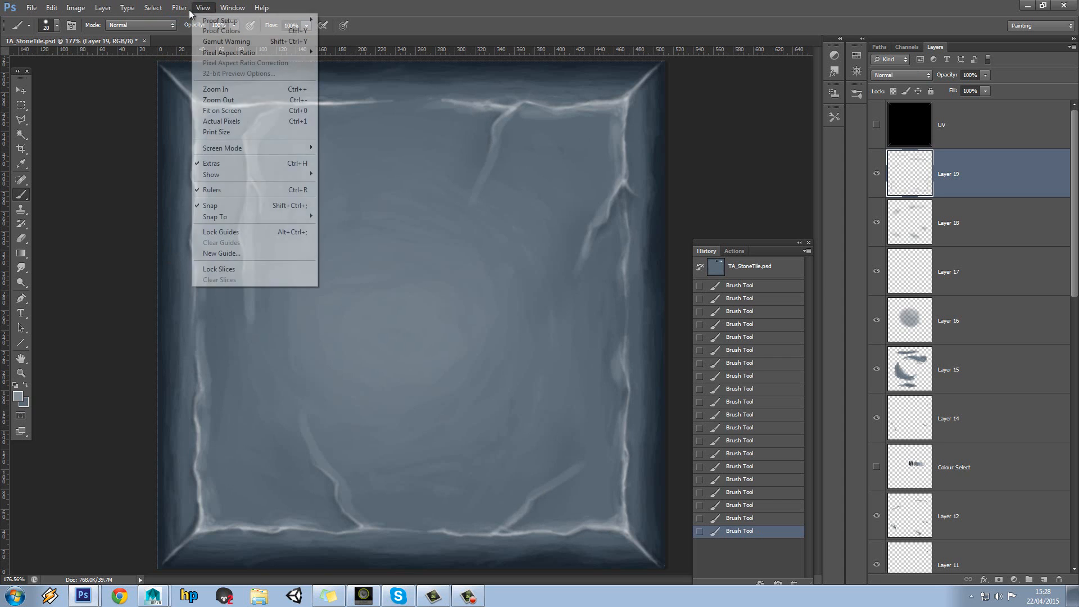
pyautogui.moveTo(196, 121)
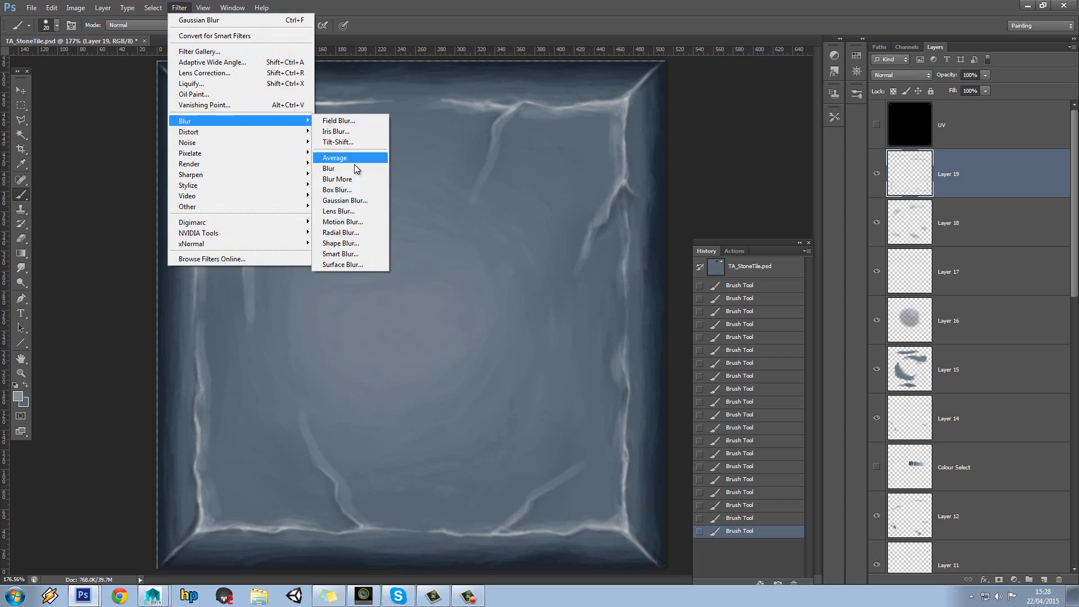
pyautogui.click(351, 201)
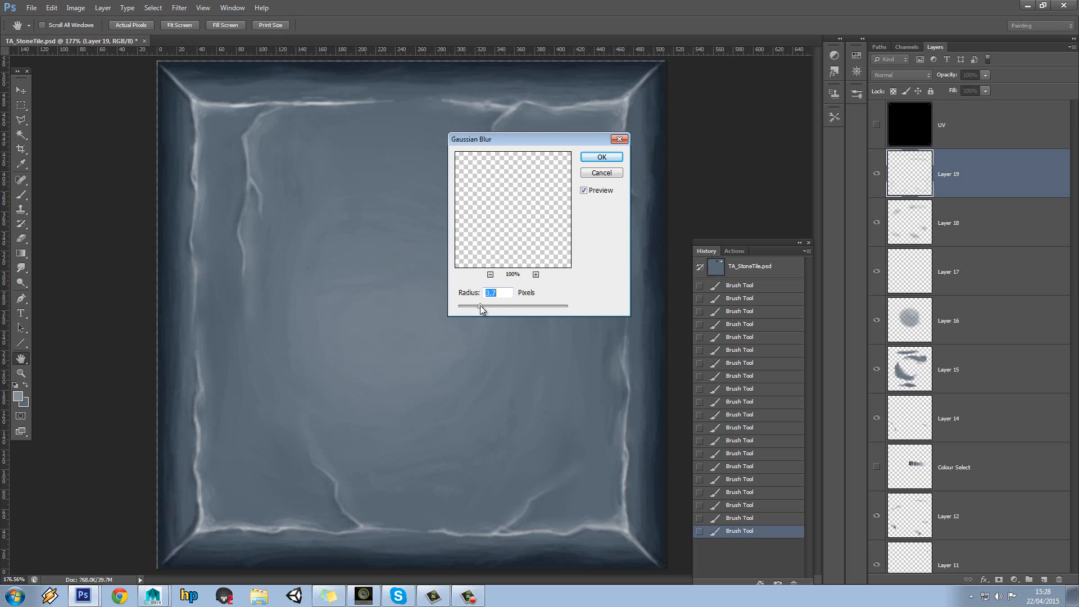
pyautogui.click(601, 158)
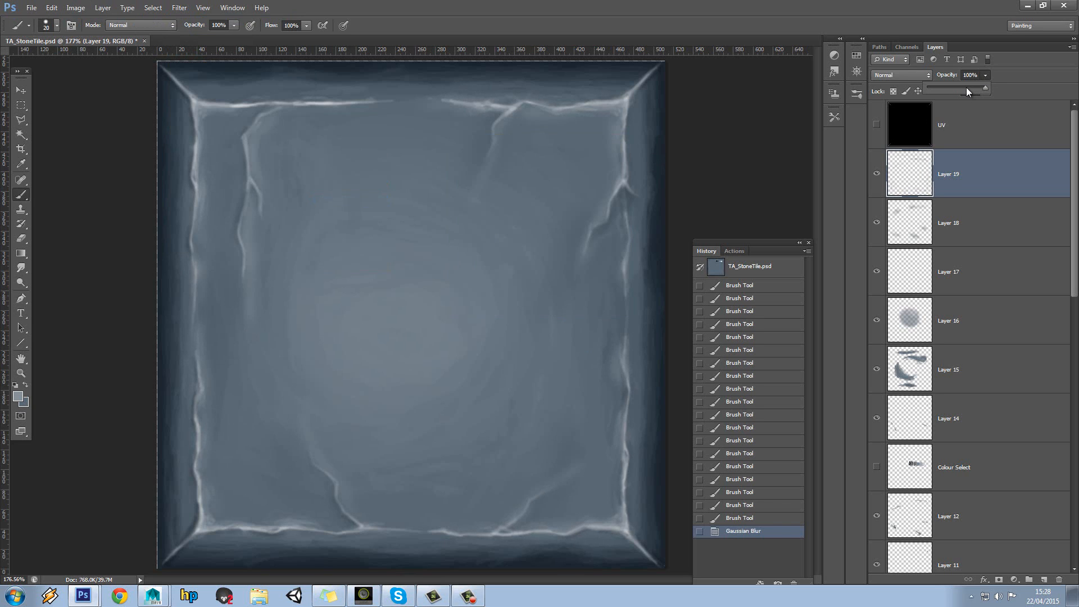
# Lower Layer 19's opacity to 35%, compare the tile with the layer toggled, and save the file
pyautogui.moveTo(966, 88); pyautogui.dragTo(962, 87)
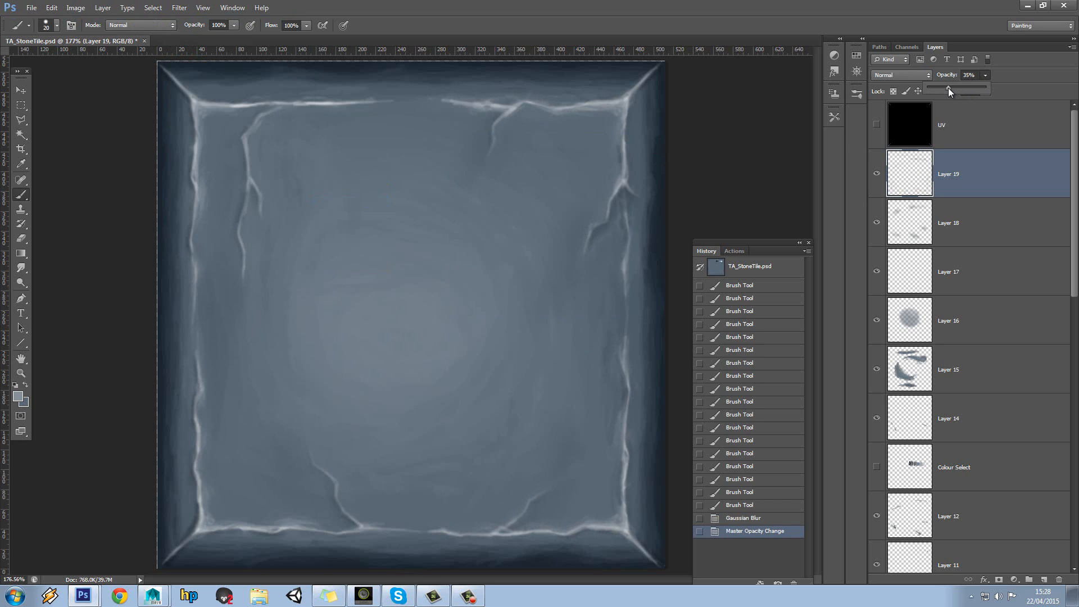
pyautogui.click(878, 173)
pyautogui.click(31, 8)
pyautogui.click(45, 132)
# Switch to Maya and reload the TA_StoneTile.psd file texture connected to the first tile's material colour
pyautogui.click(153, 595)
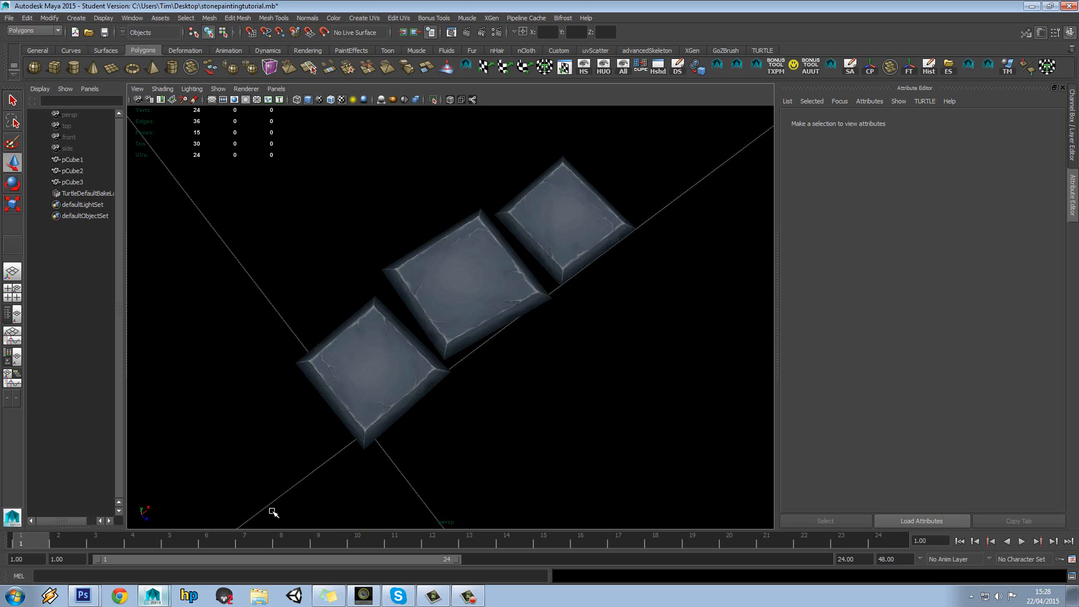
pyautogui.click(421, 349)
pyautogui.click(1048, 249)
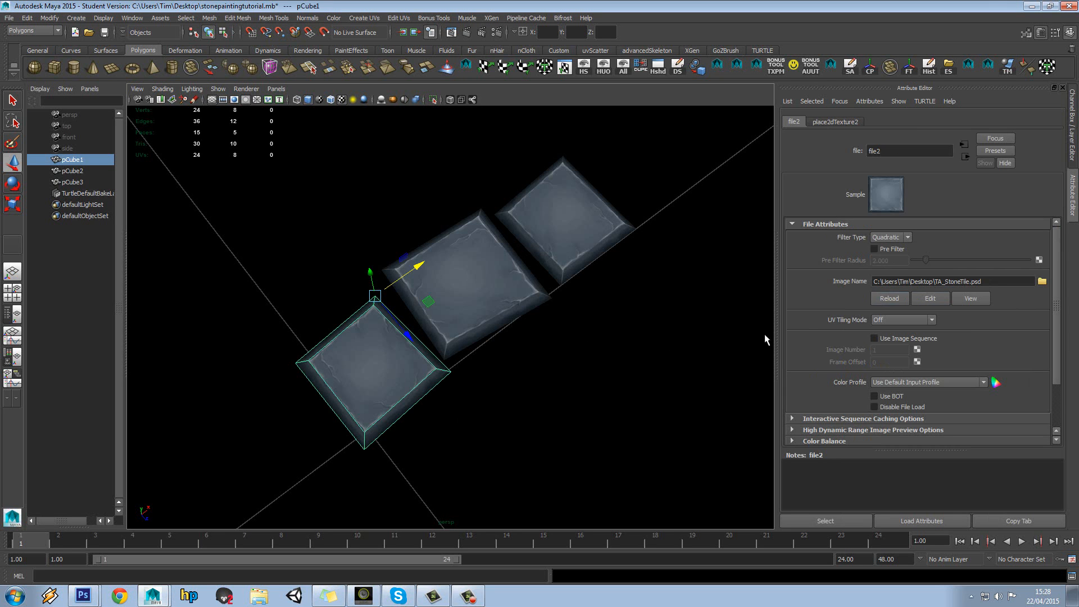
# Duplicate all three tiles together and move the copies along the row, beyond the originals
pyautogui.click(578, 368)
pyautogui.moveTo(577, 369); pyautogui.dragTo(529, 398)
pyautogui.hotkey('ctrl', 'd')
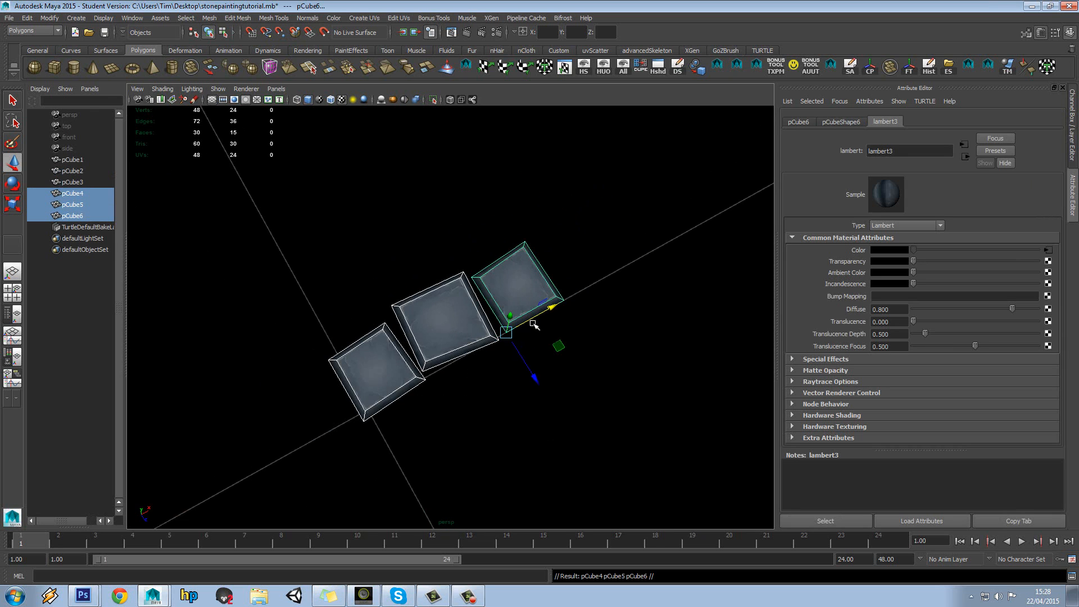
pyautogui.moveTo(548, 309); pyautogui.dragTo(758, 232)
# Reorder the copied tiles so the larger one sits directly after the three originals
pyautogui.press('e')
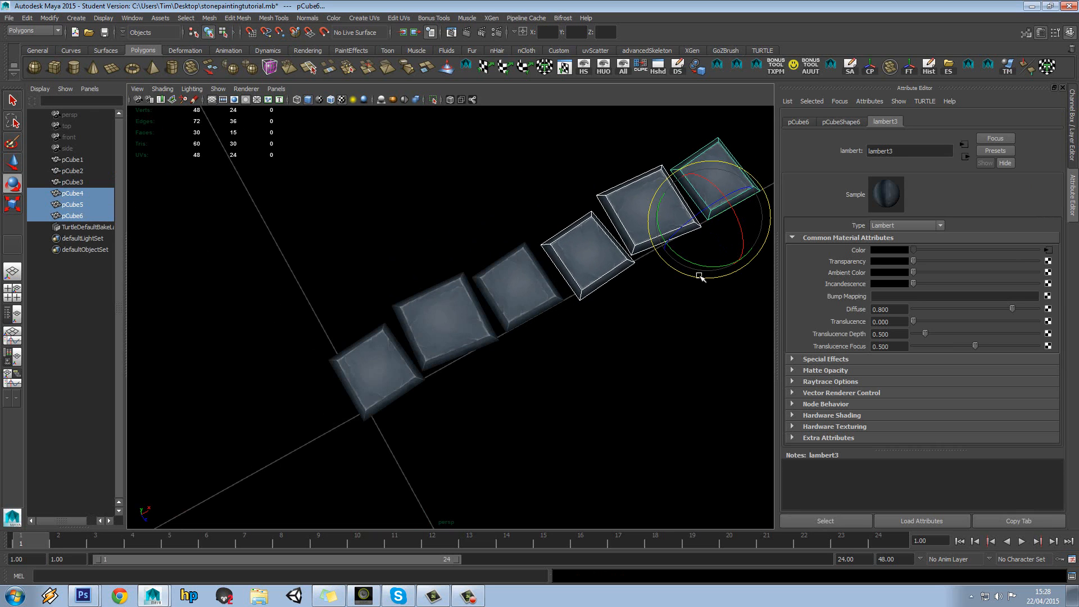
pyautogui.moveTo(693, 261)
pyautogui.mouseDown()
pyautogui.moveTo(673, 264)
pyautogui.moveTo(677, 247)
pyautogui.mouseUp()
pyautogui.click(573, 186)
pyautogui.click(649, 204)
pyautogui.press('w')
pyautogui.moveTo(736, 201); pyautogui.dragTo(667, 236)
pyautogui.click(598, 217)
pyautogui.moveTo(622, 187); pyautogui.dragTo(597, 215)
# Nudge the larger copy and the last tile along the row to even out the gaps
pyautogui.click(635, 176)
pyautogui.click(564, 272)
pyautogui.moveTo(635, 277); pyautogui.dragTo(640, 272)
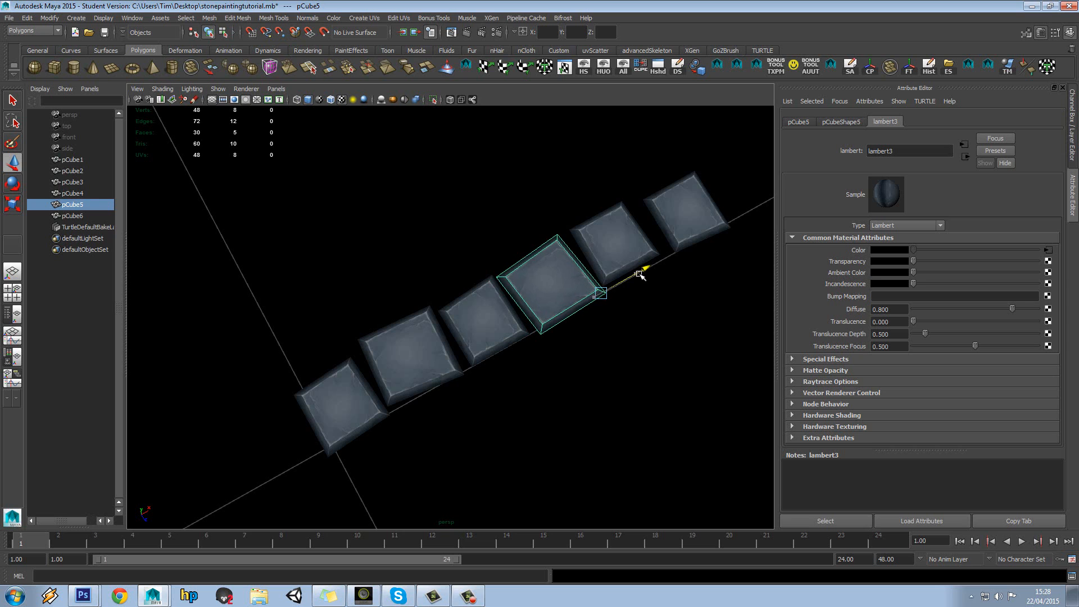
pyautogui.click(718, 204)
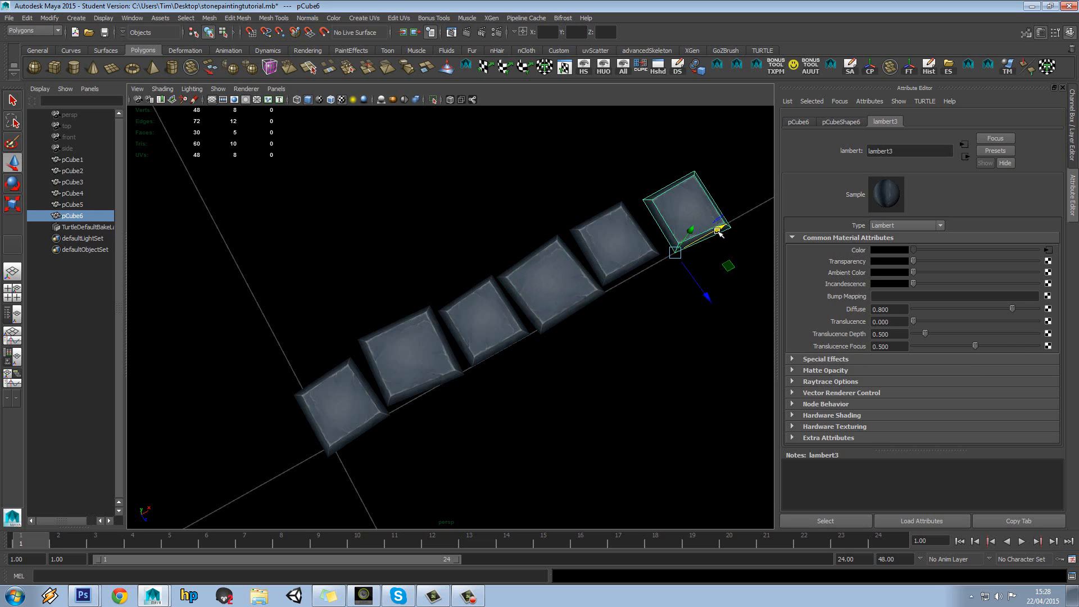
pyautogui.moveTo(718, 231); pyautogui.dragTo(714, 233)
# Shift the second tile, pCube2, slightly sideways out of line with the row
pyautogui.click(667, 313)
pyautogui.moveTo(634, 350); pyautogui.dragTo(388, 299)
pyautogui.click(389, 298)
pyautogui.moveTo(347, 394); pyautogui.dragTo(342, 402)
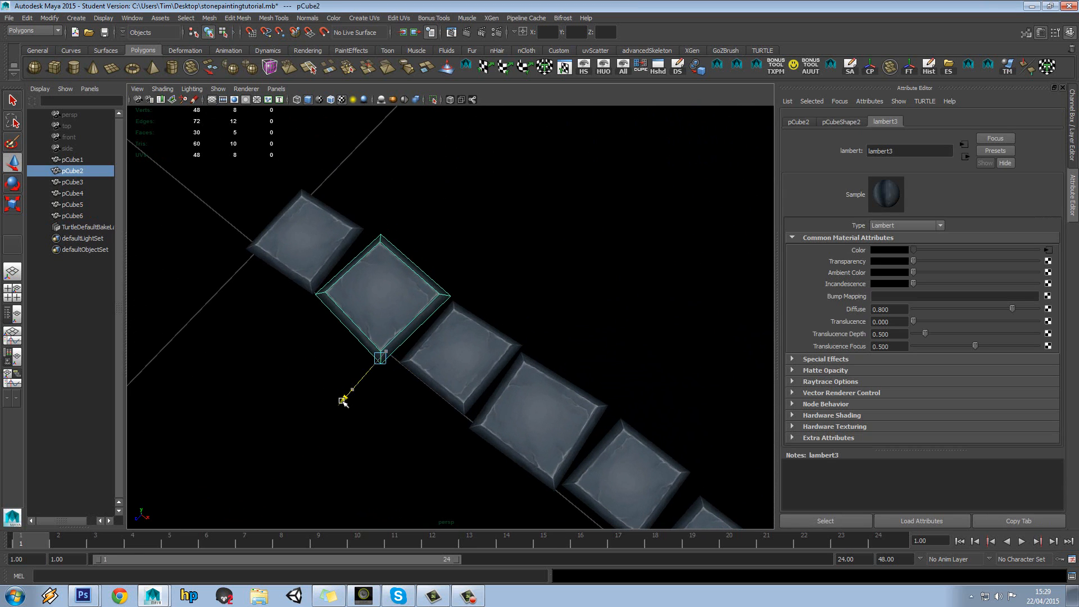
# Examine the texture across the six-tile row from several angles, close up and from a distance
pyautogui.click(492, 300)
pyautogui.moveTo(493, 301); pyautogui.dragTo(599, 291)
pyautogui.scroll(-3, 606, 309)
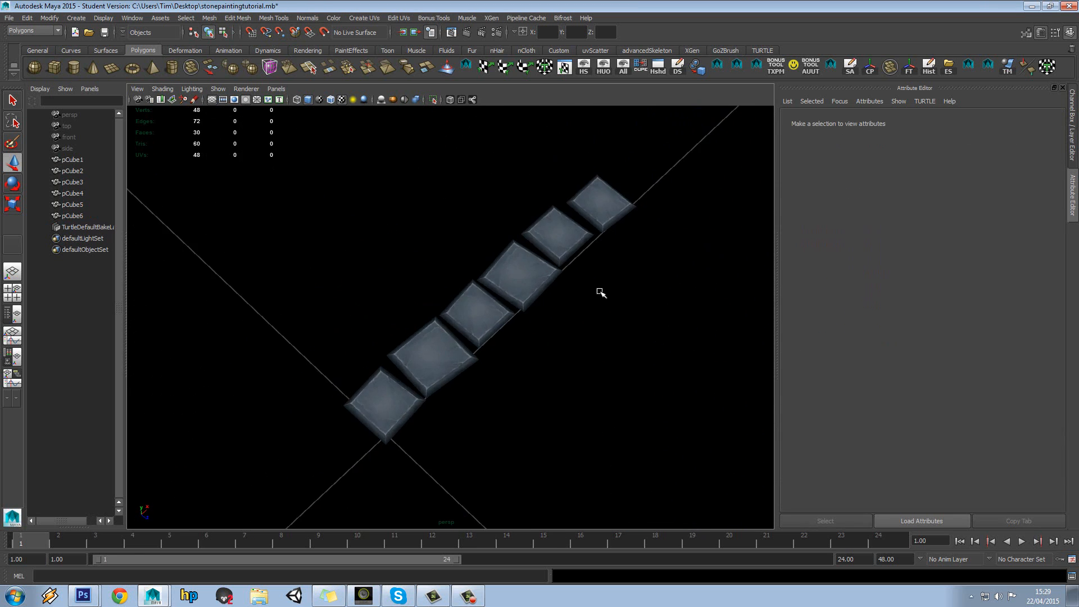
pyautogui.scroll(2, 597, 296)
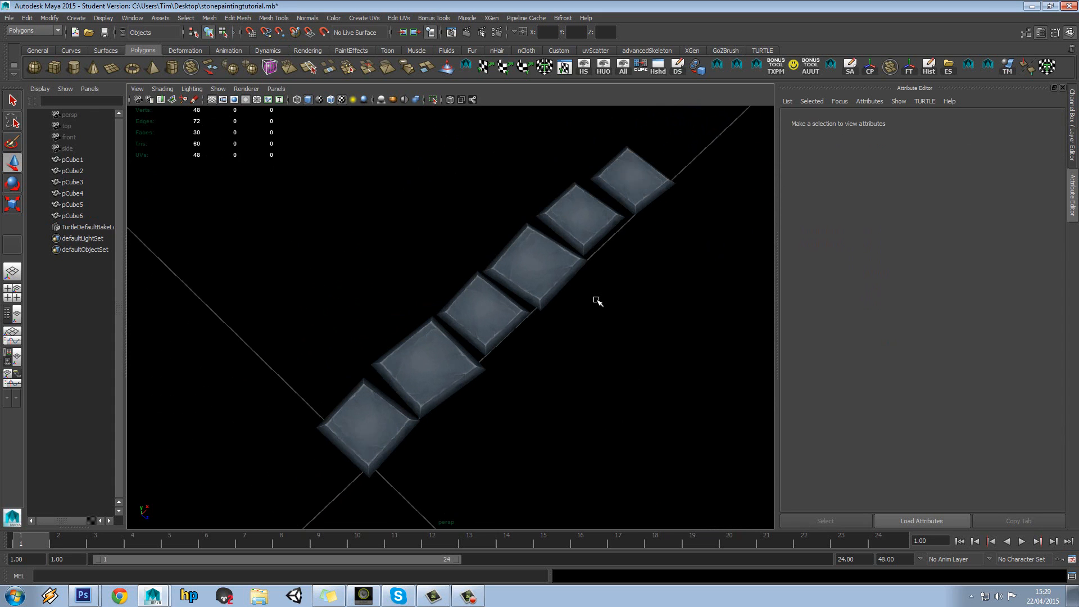
pyautogui.moveTo(380, 279); pyautogui.dragTo(436, 299)
pyautogui.scroll(3, 436, 298)
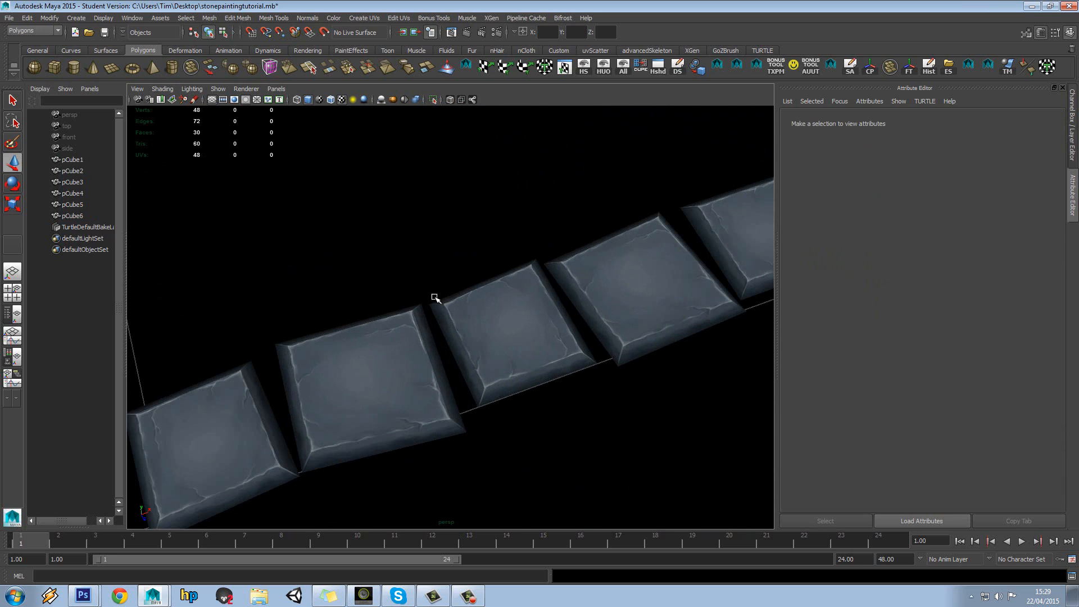
pyautogui.scroll(-6, 435, 297)
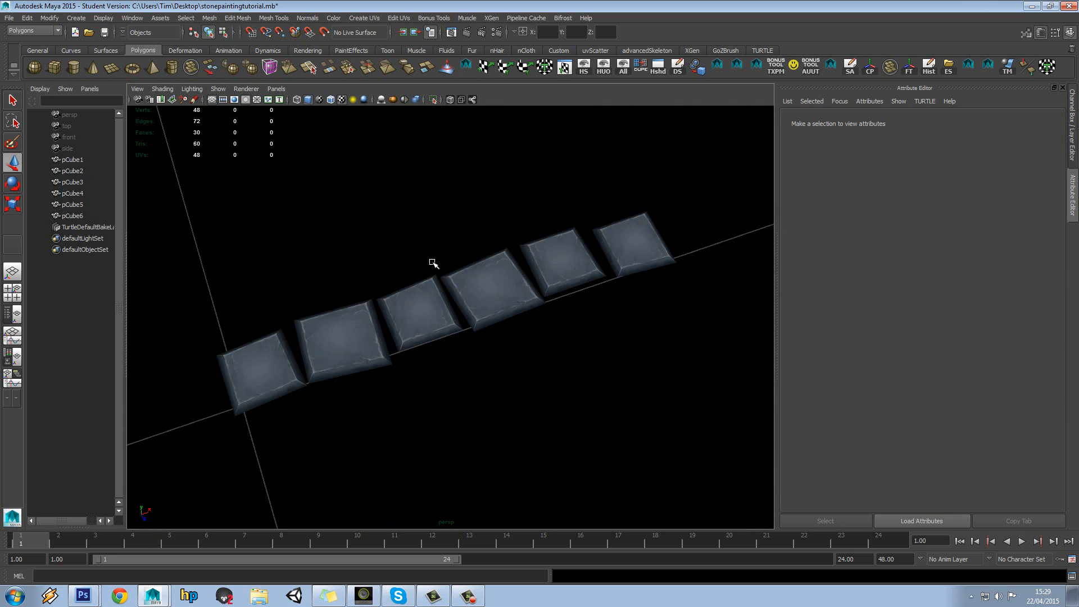
pyautogui.scroll(2, 433, 263)
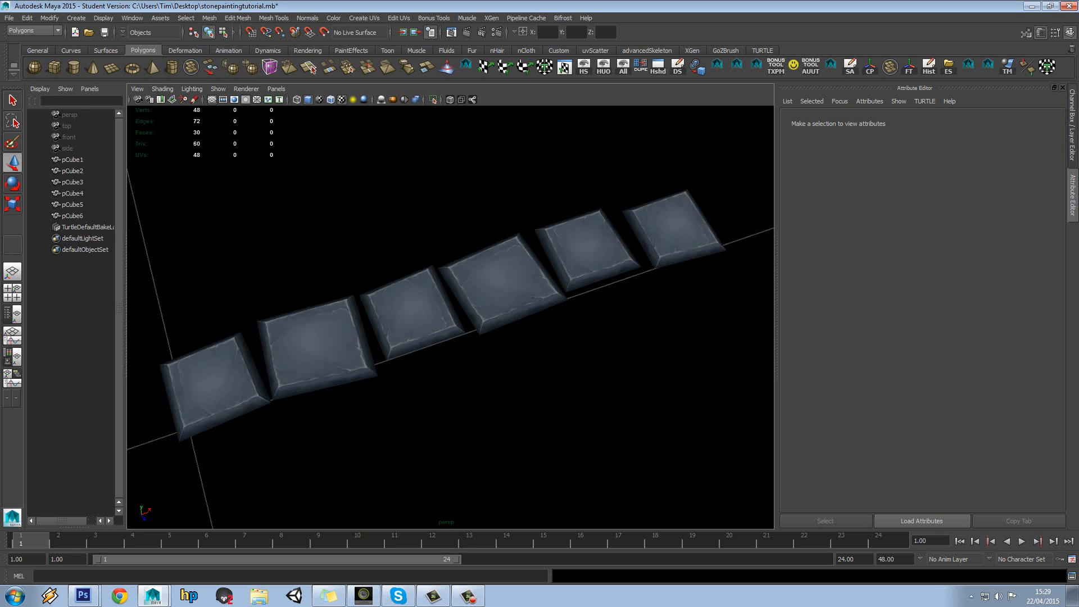